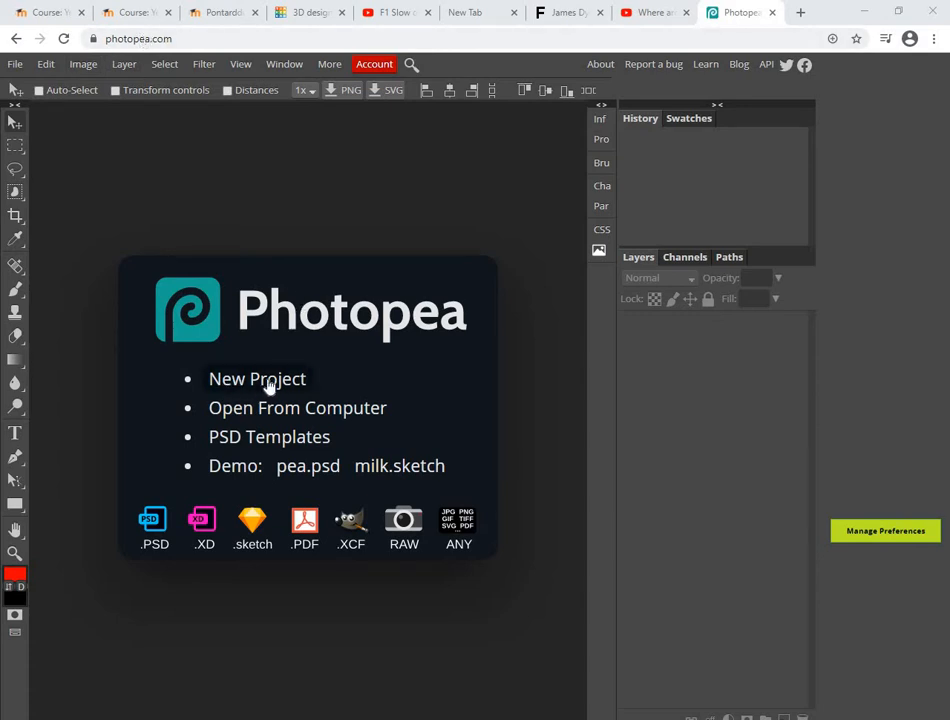
Create a new project named Logo 1, 100 mm wide by 100 mm high, at 300 DPI with a white background.
click(305, 386)
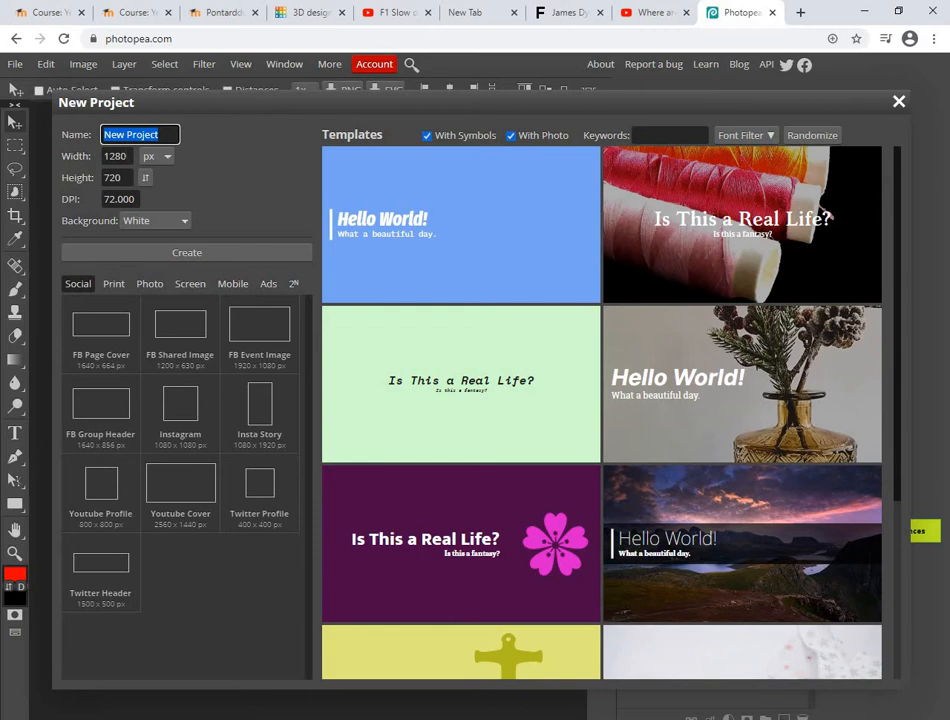
text(Logo 1)
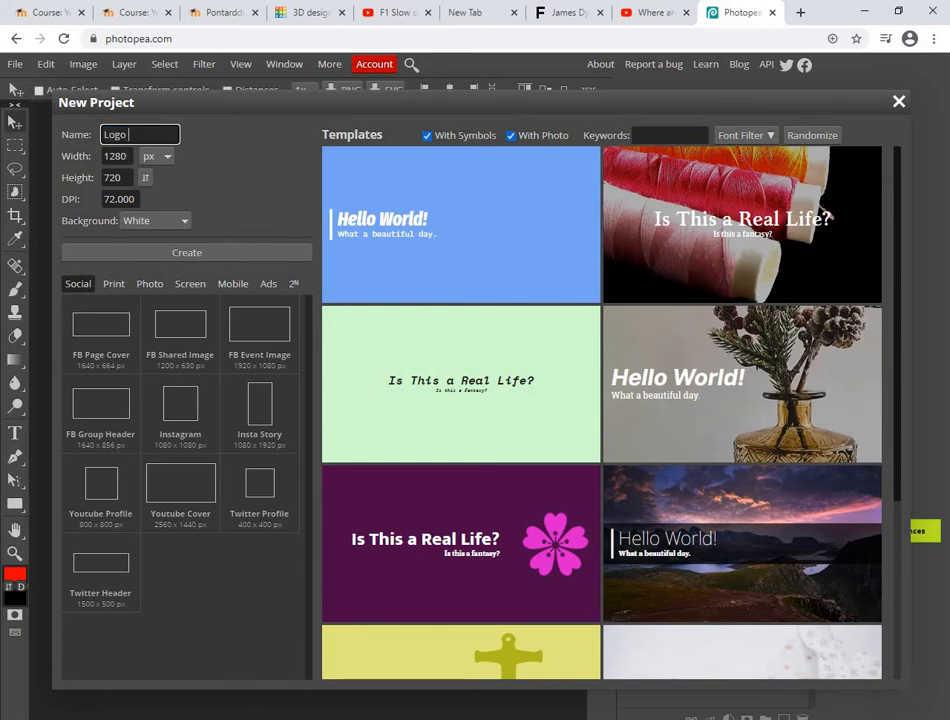
click(167, 157)
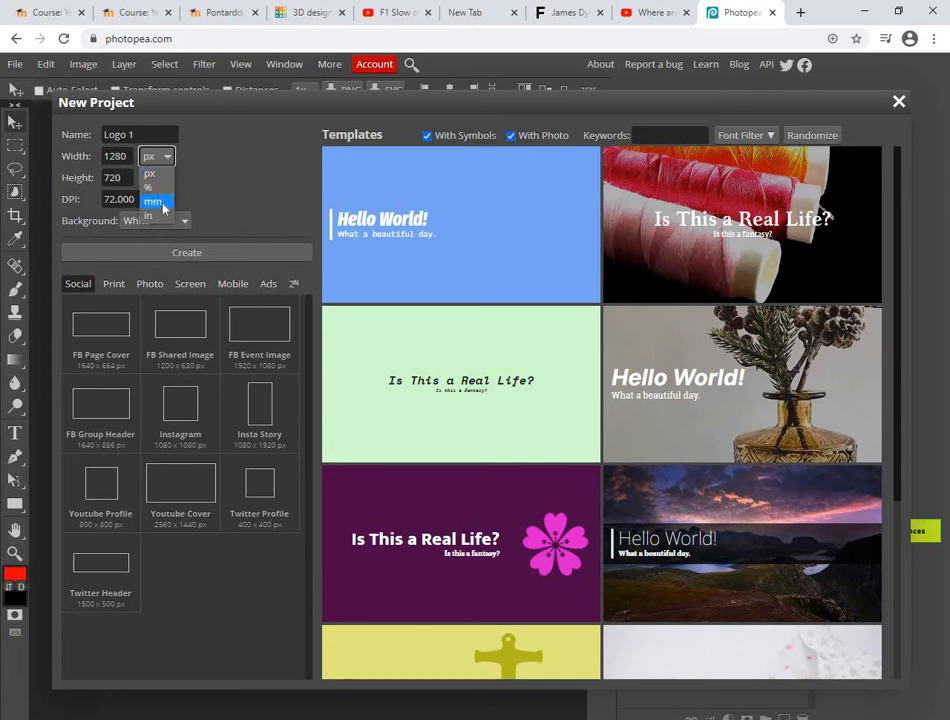
click(158, 202)
double_click(112, 156)
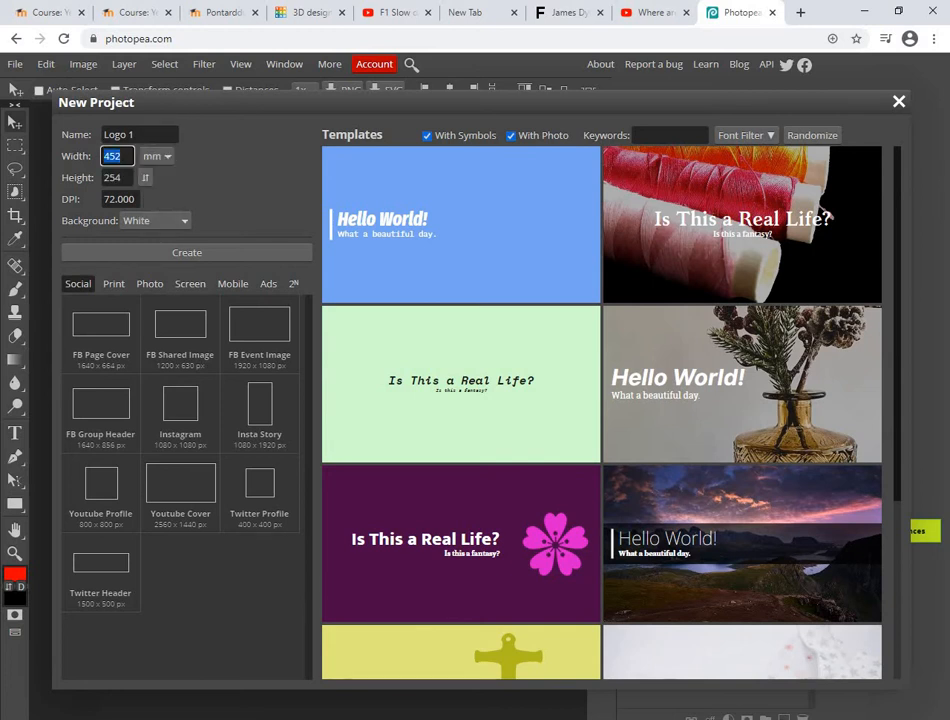
text(100)
key(Tab)
text(100)
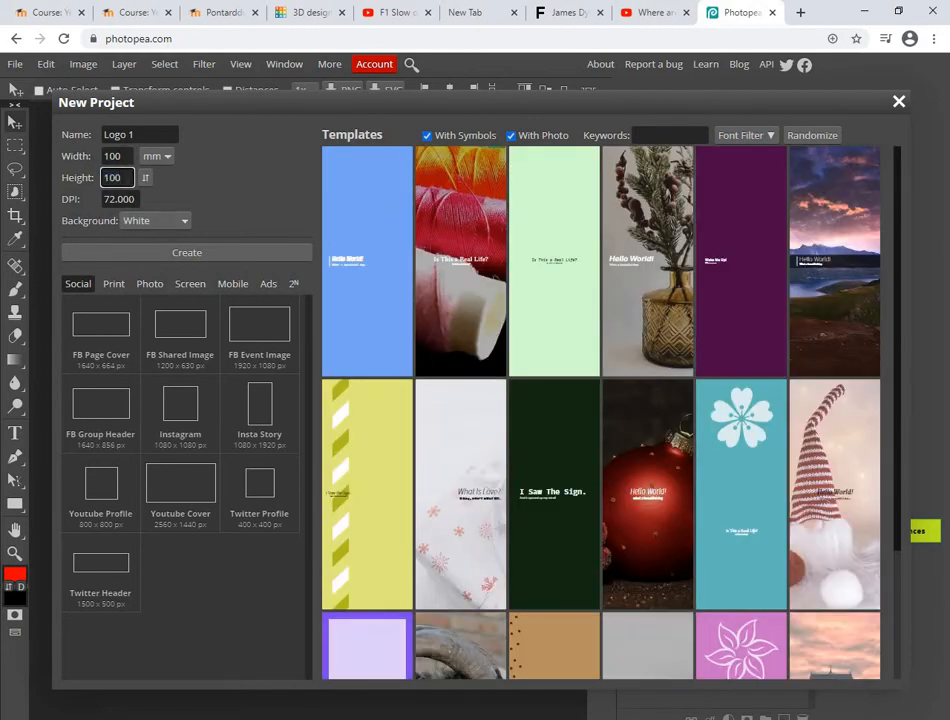
key(Tab)
text(300)
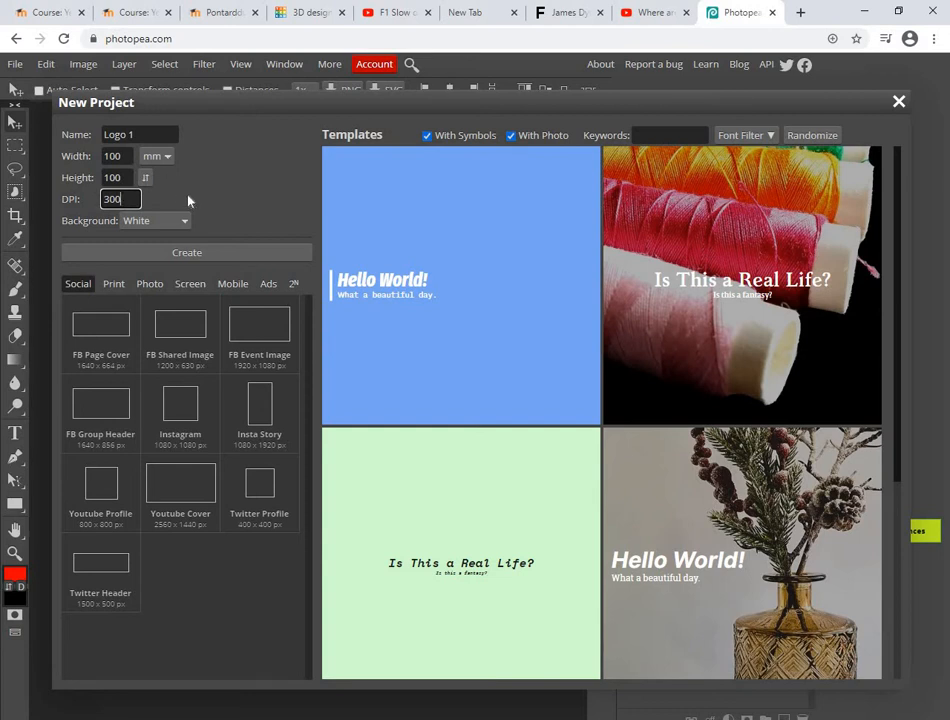
click(204, 253)
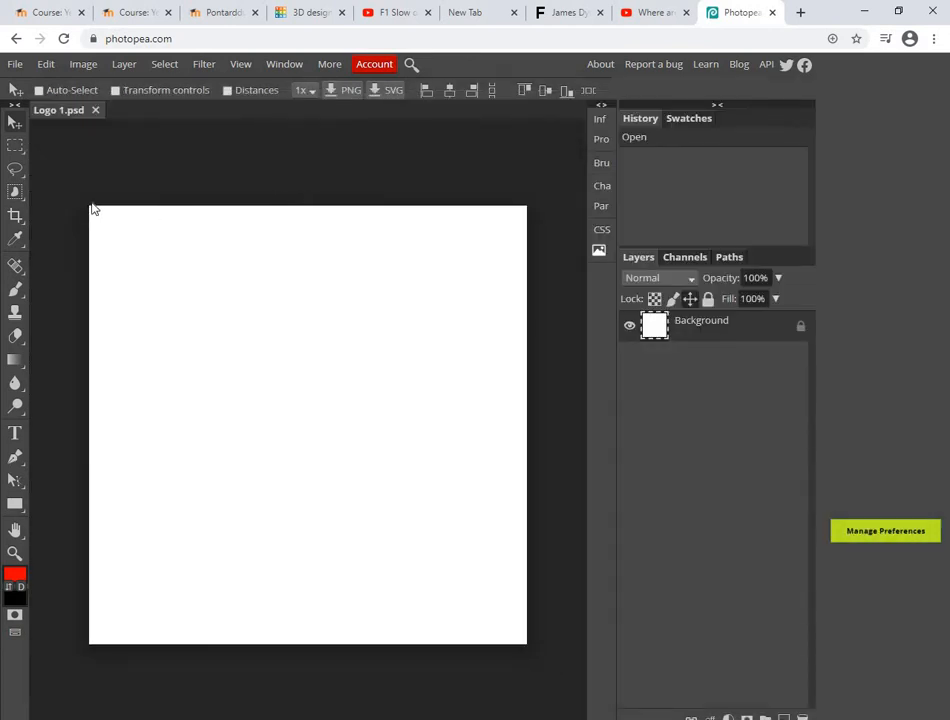
click(15, 553)
click(280, 436)
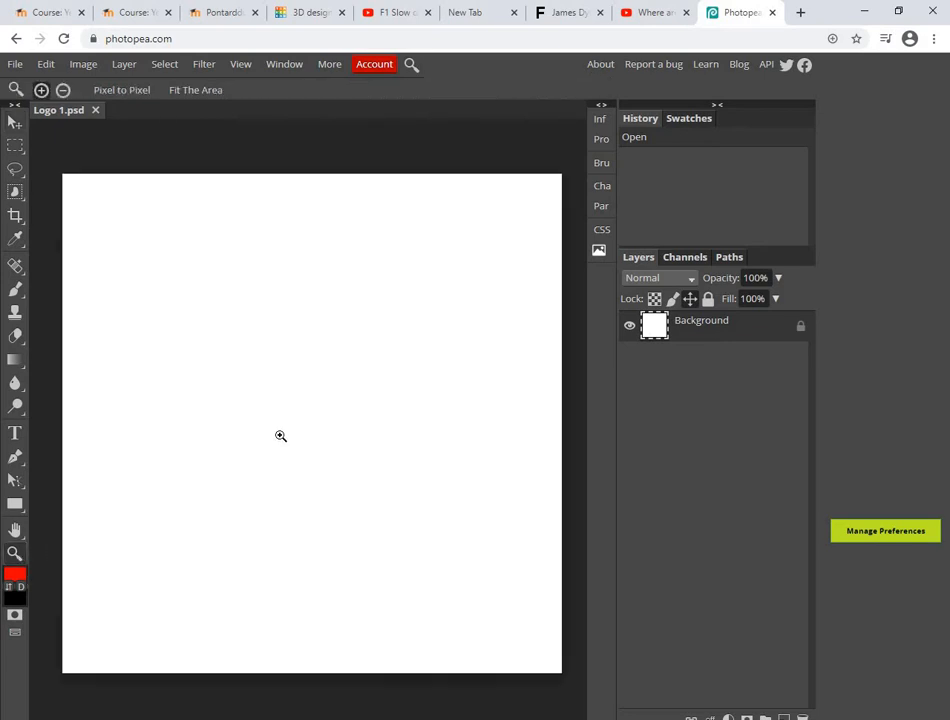
click(280, 436)
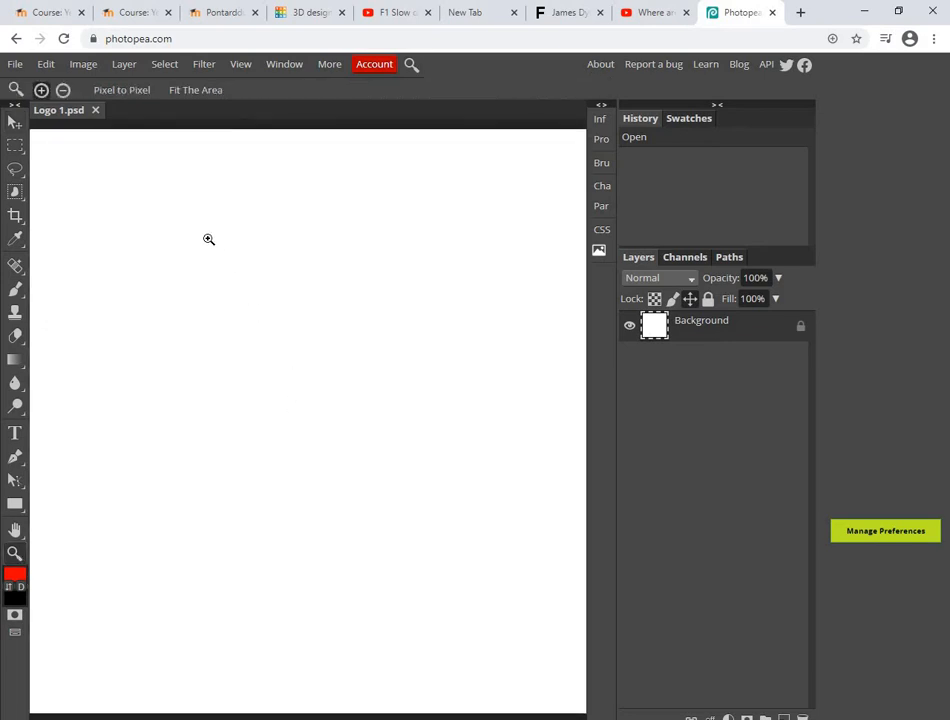
click(63, 91)
click(292, 392)
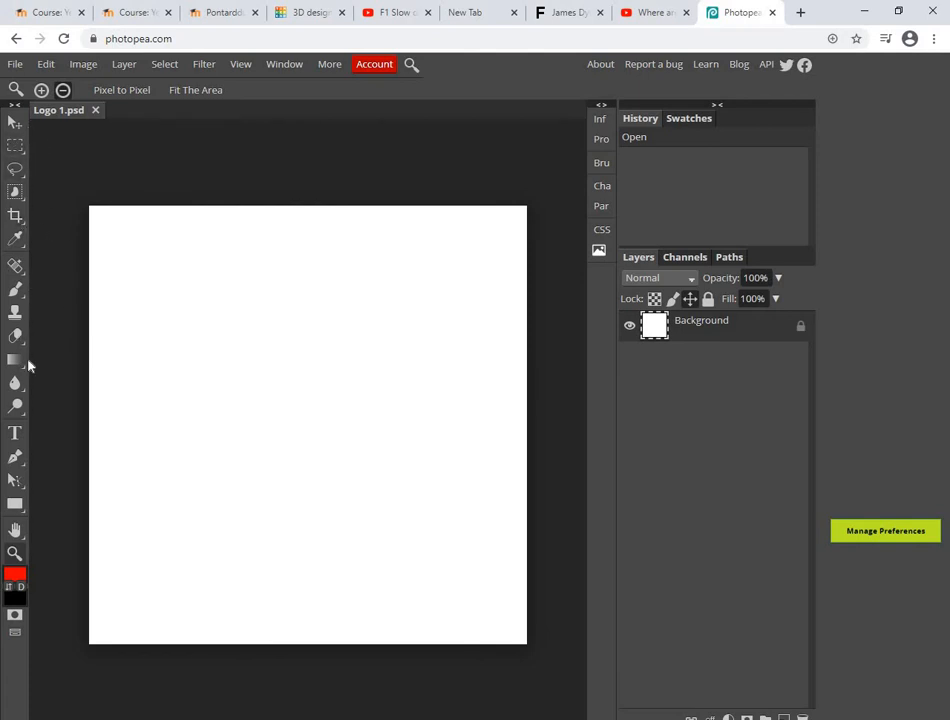
Set the selection tool to Magic Wand and the fill tool to Paint Bucket, ending with the Move tool active.
right_click(14, 192)
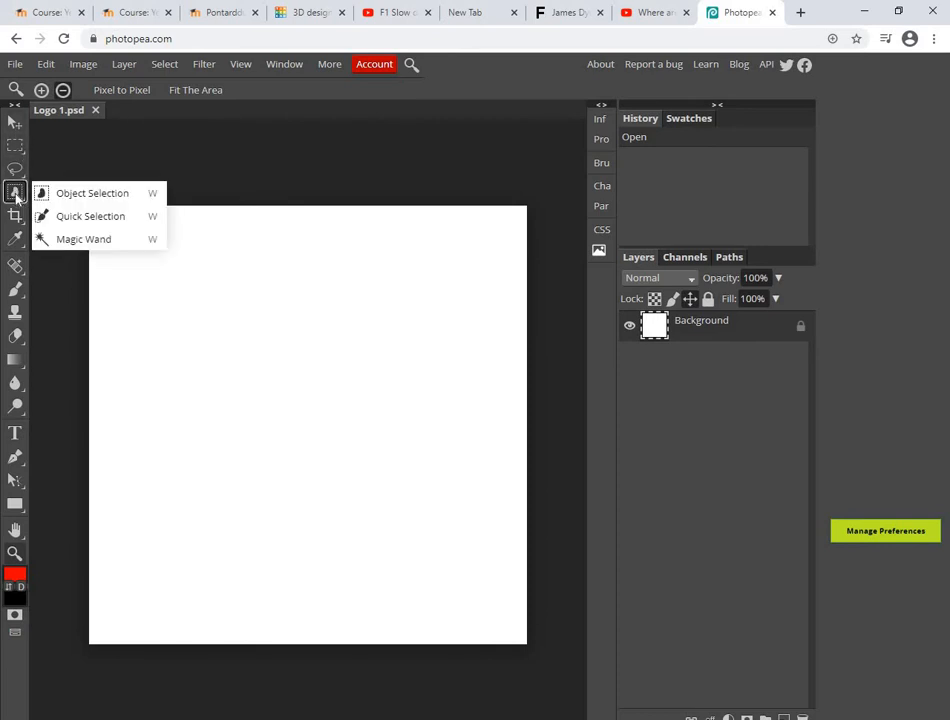
click(70, 239)
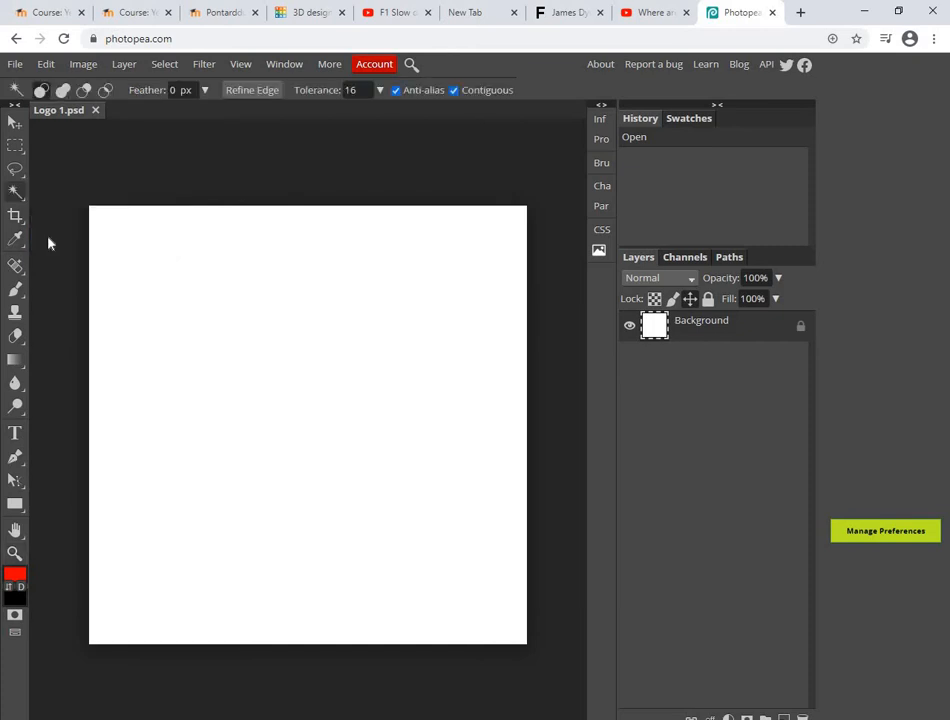
right_click(15, 360)
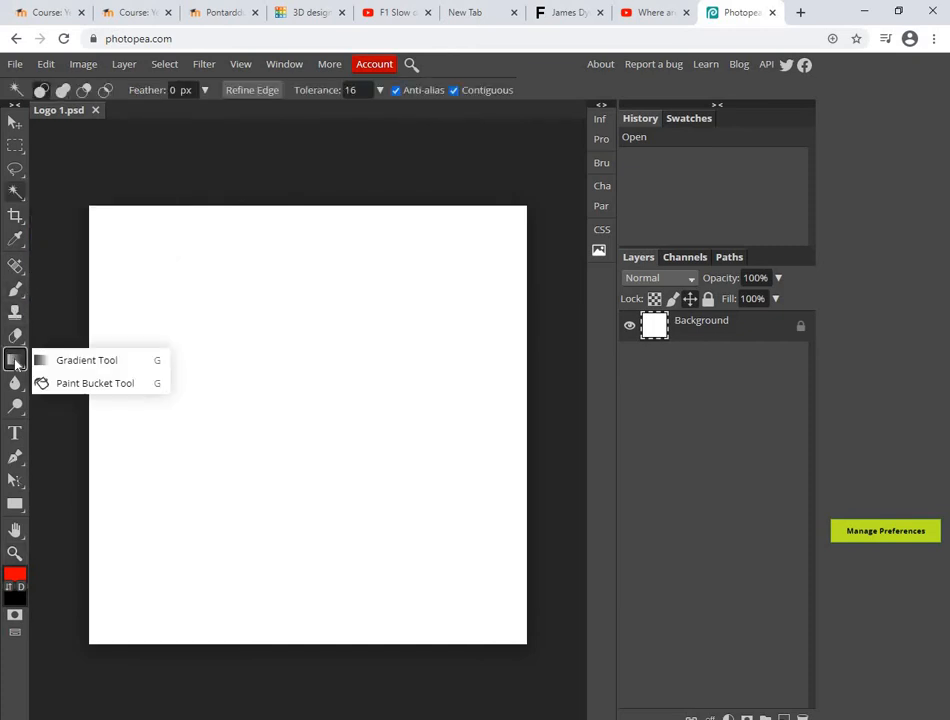
click(75, 386)
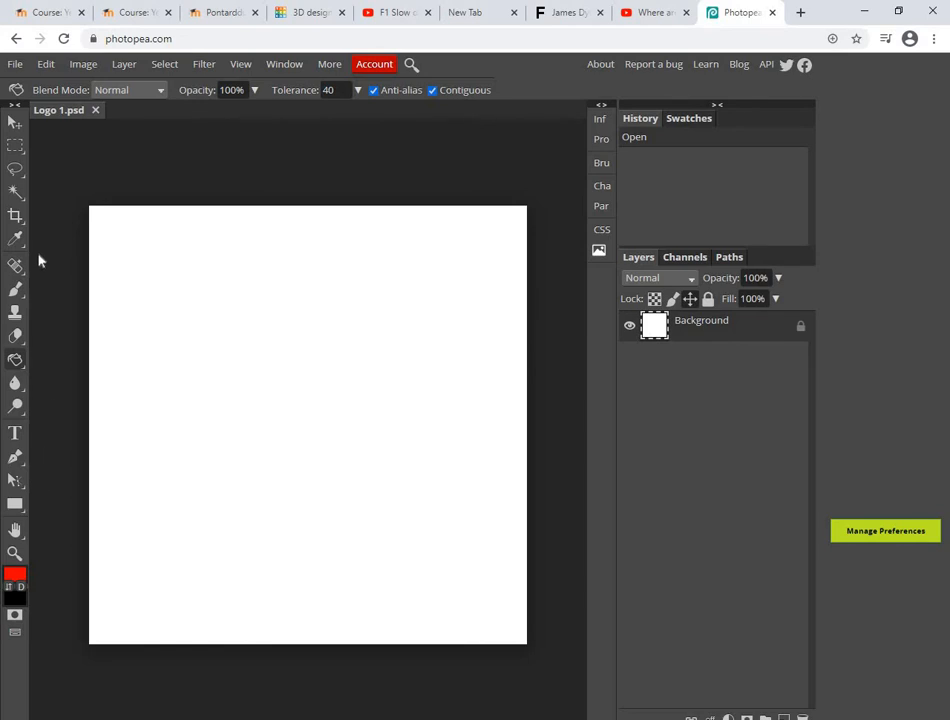
click(14, 123)
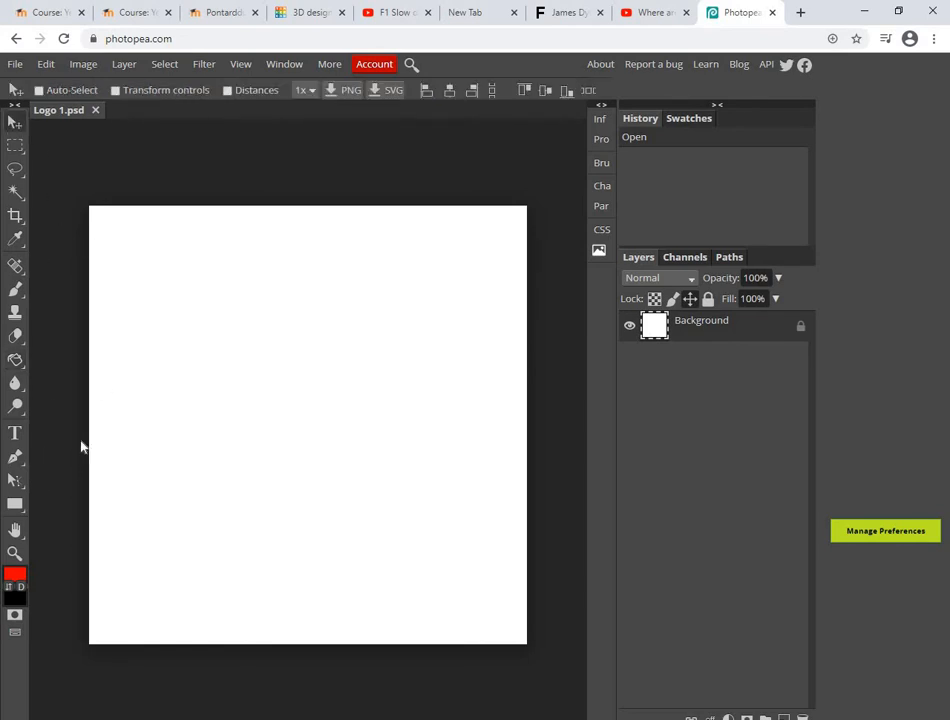
Draw a large red circle with the Ellipse tool, roughly centred and filling most of the white canvas.
right_click(17, 506)
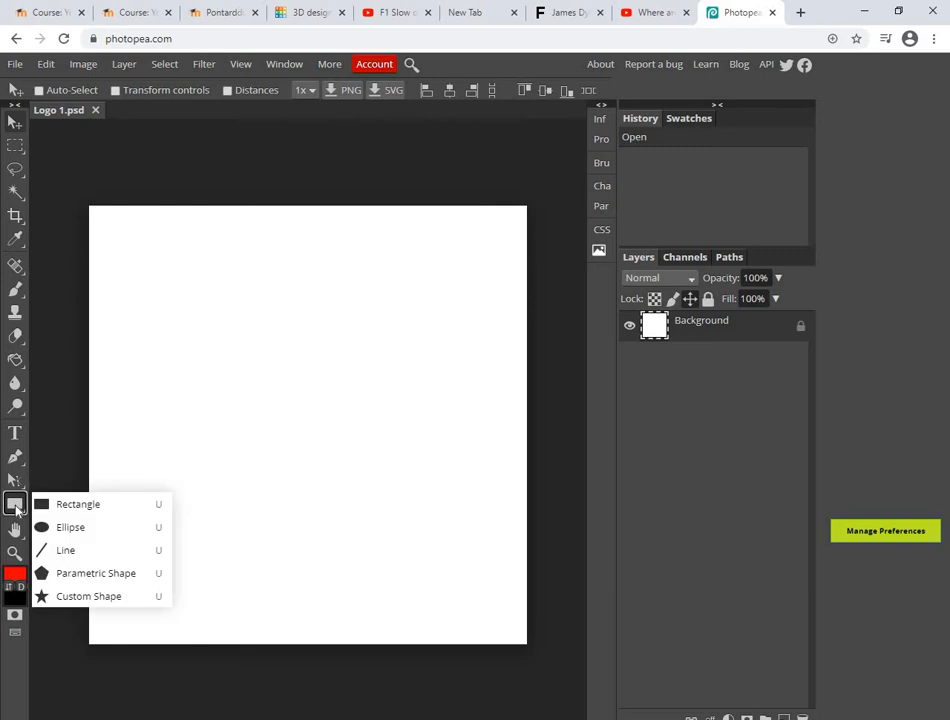
click(89, 531)
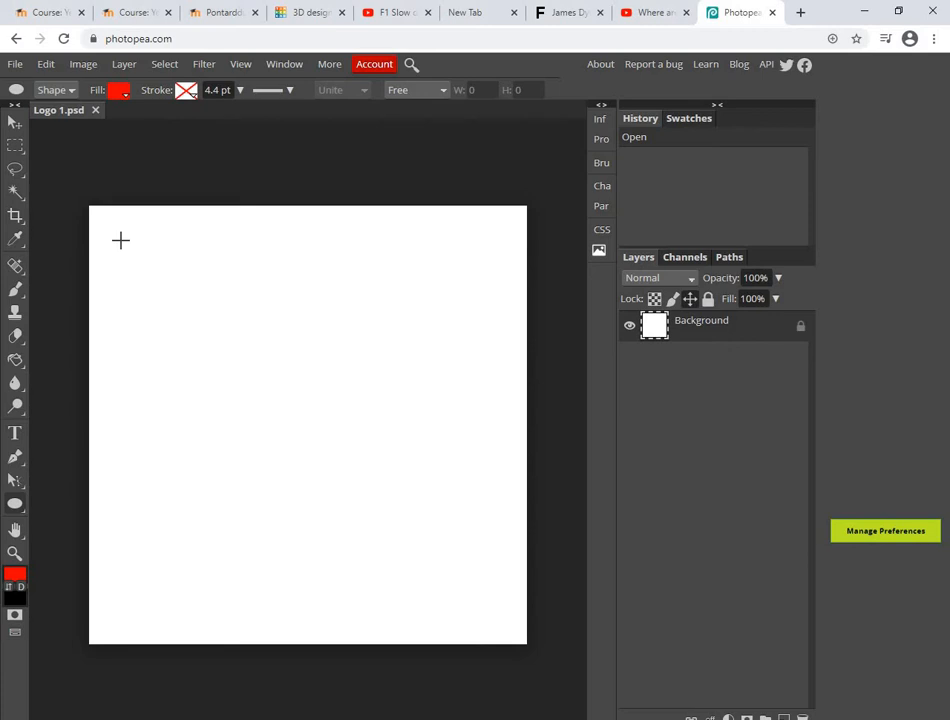
drag(120, 240, 493, 650)
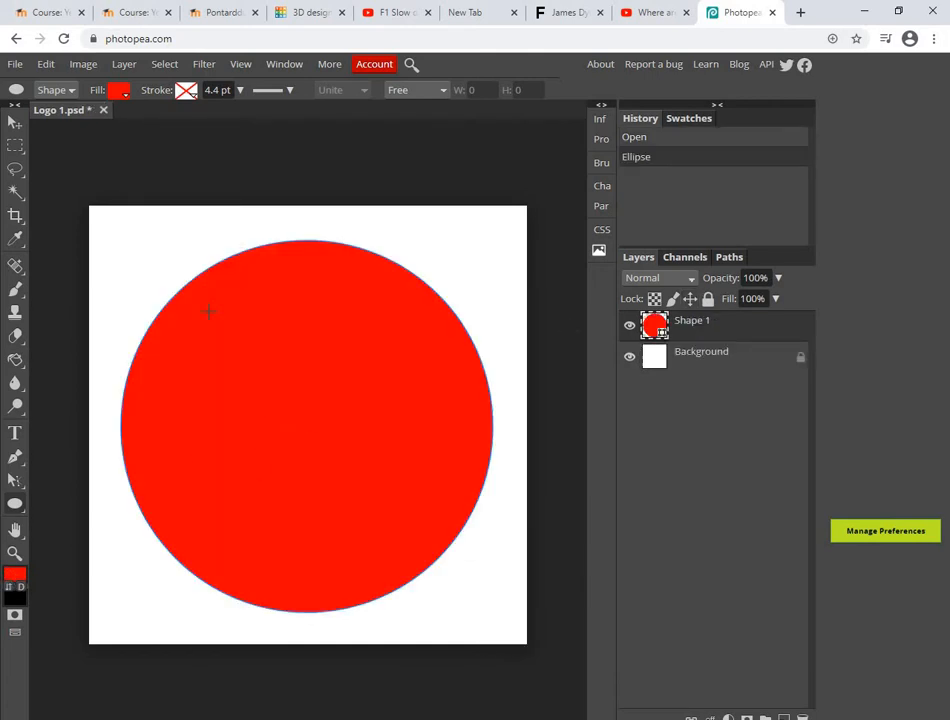
Rasterize the red circle's shape layer.
click(15, 121)
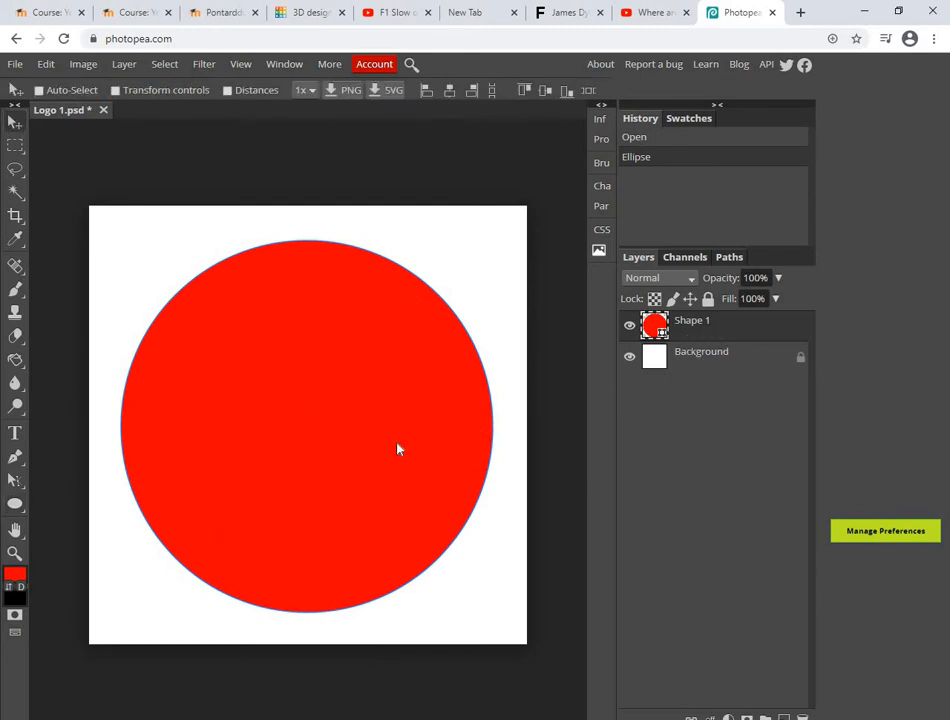
right_click(700, 329)
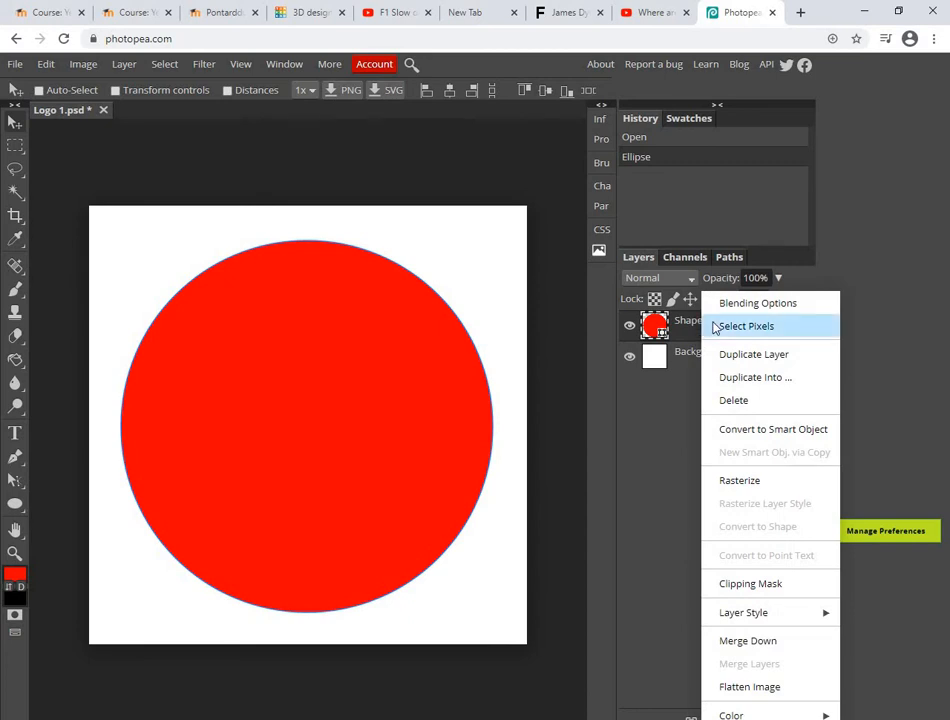
click(756, 481)
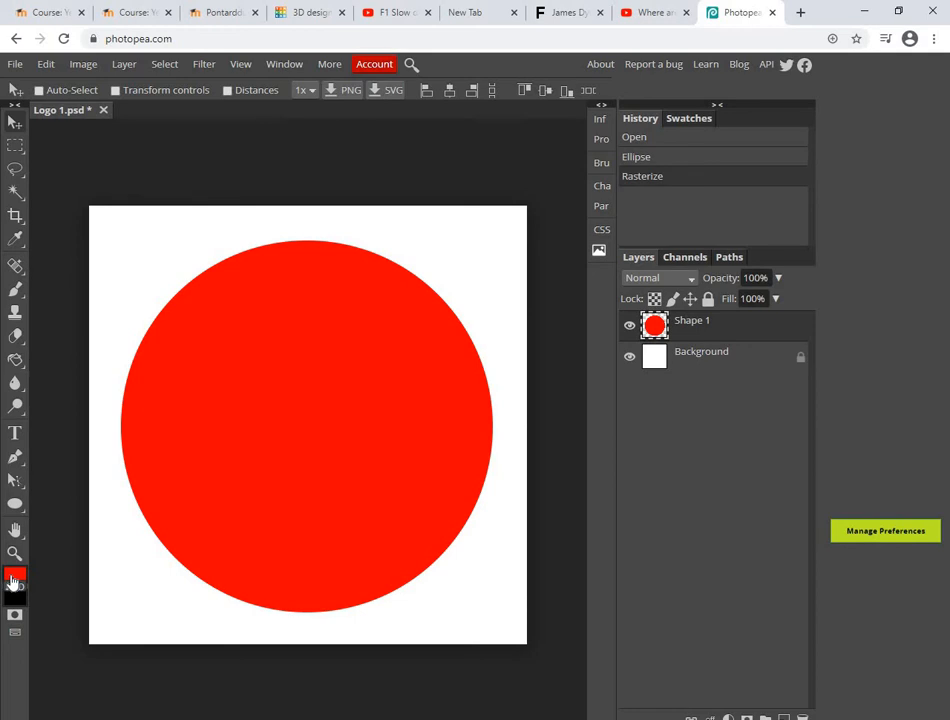
Set the foreground colour to amber yellow (fdc106) and fill the circle with it using the Paint Bucket.
click(15, 360)
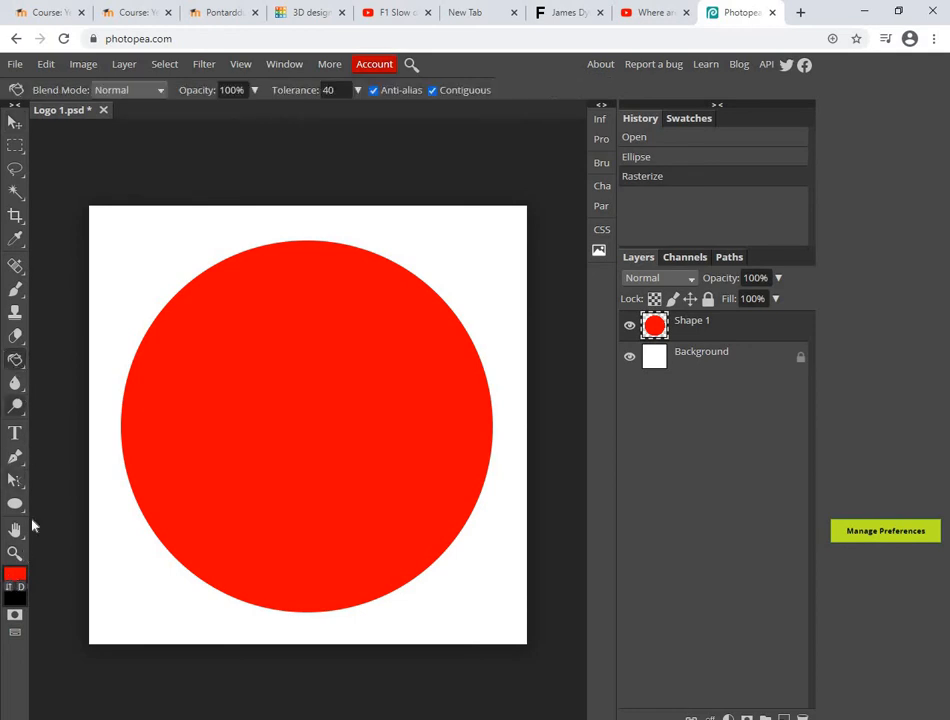
click(14, 574)
mouse_move(293, 228)
mouse_down()
mouse_move(250, 267)
mouse_move(214, 254)
mouse_move(269, 221)
mouse_move(235, 280)
mouse_up()
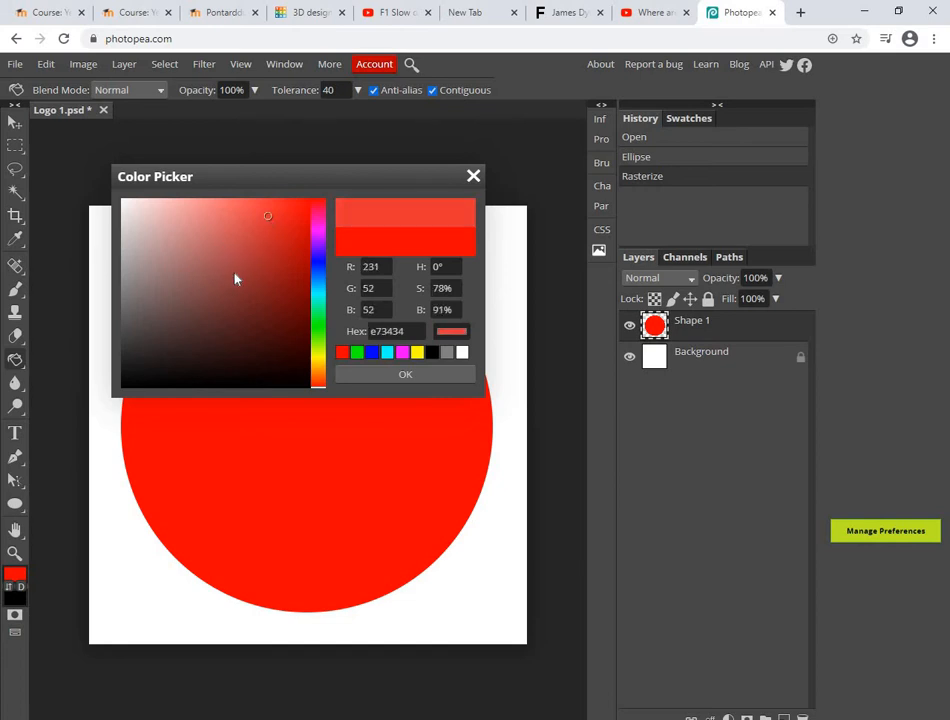
mouse_move(286, 213)
mouse_down()
mouse_move(312, 209)
mouse_move(324, 343)
mouse_move(327, 218)
mouse_move(331, 316)
mouse_move(319, 373)
mouse_up()
click(307, 205)
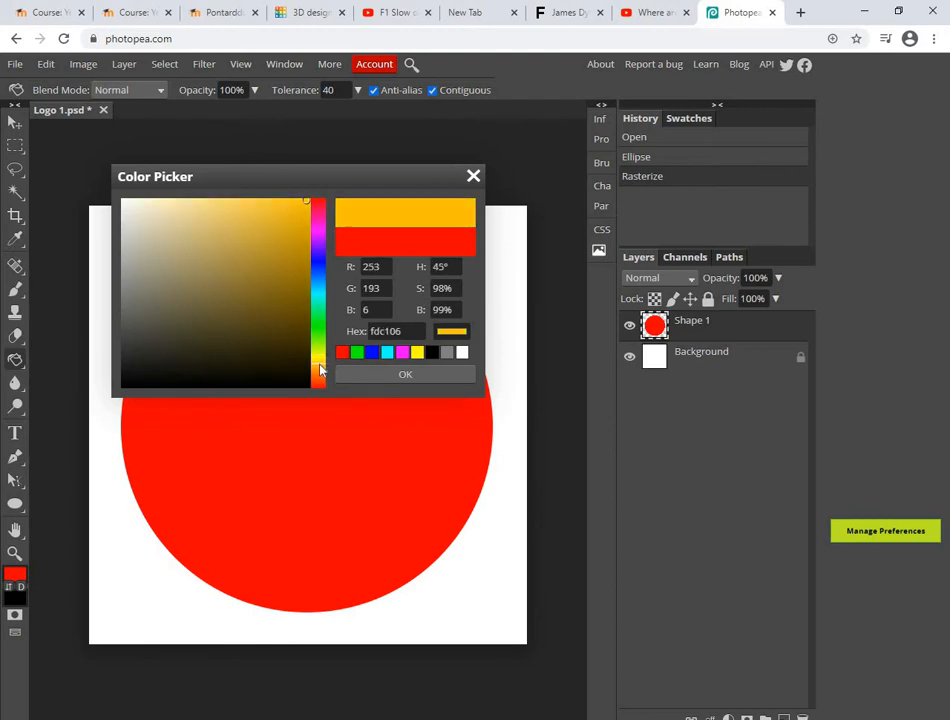
click(405, 375)
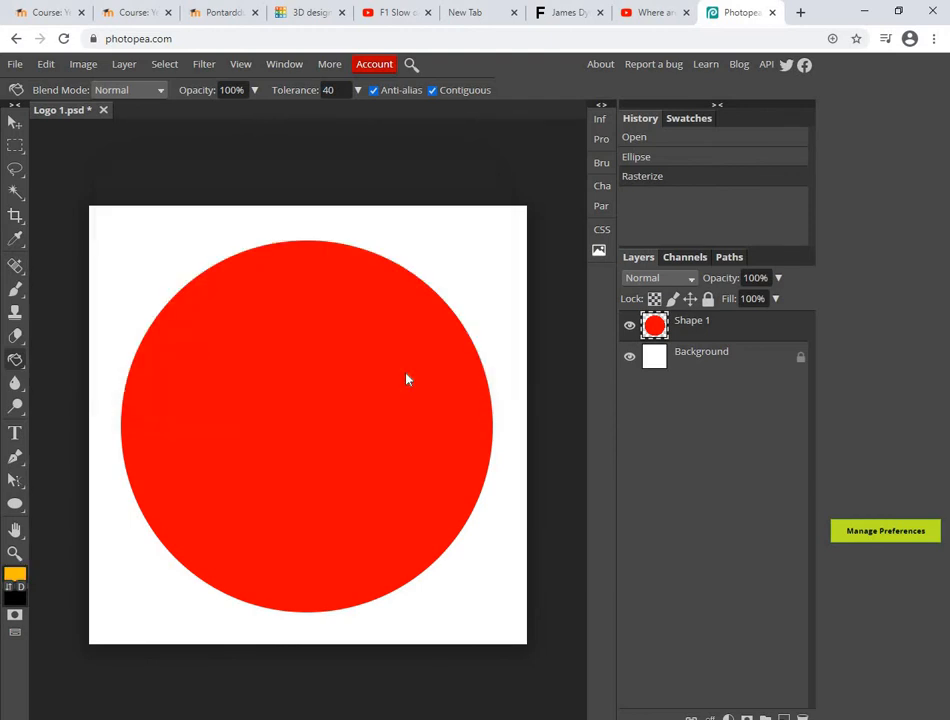
click(395, 477)
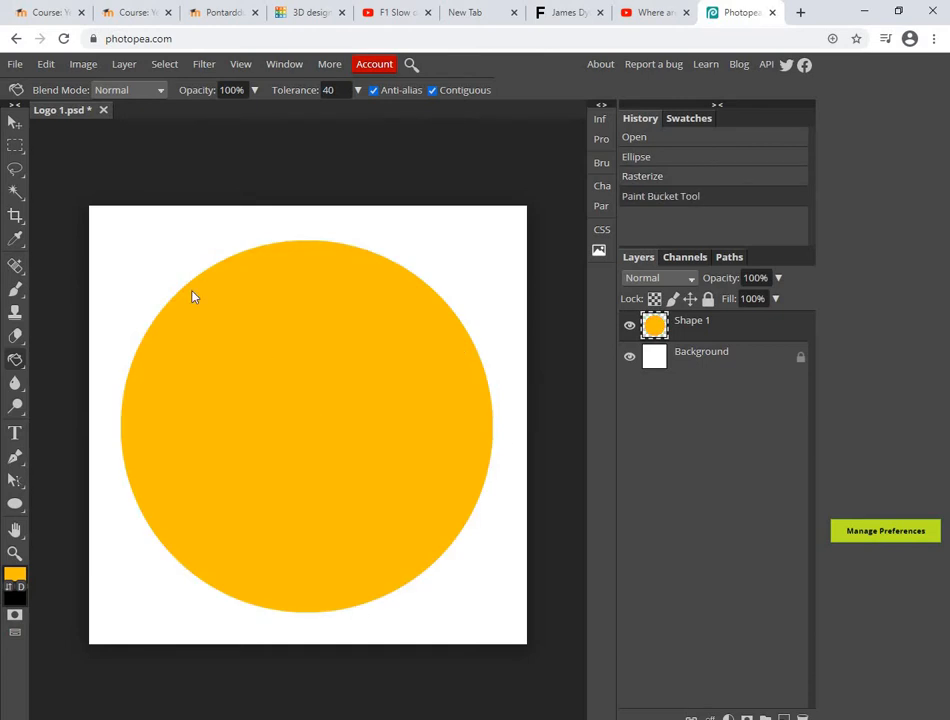
click(15, 121)
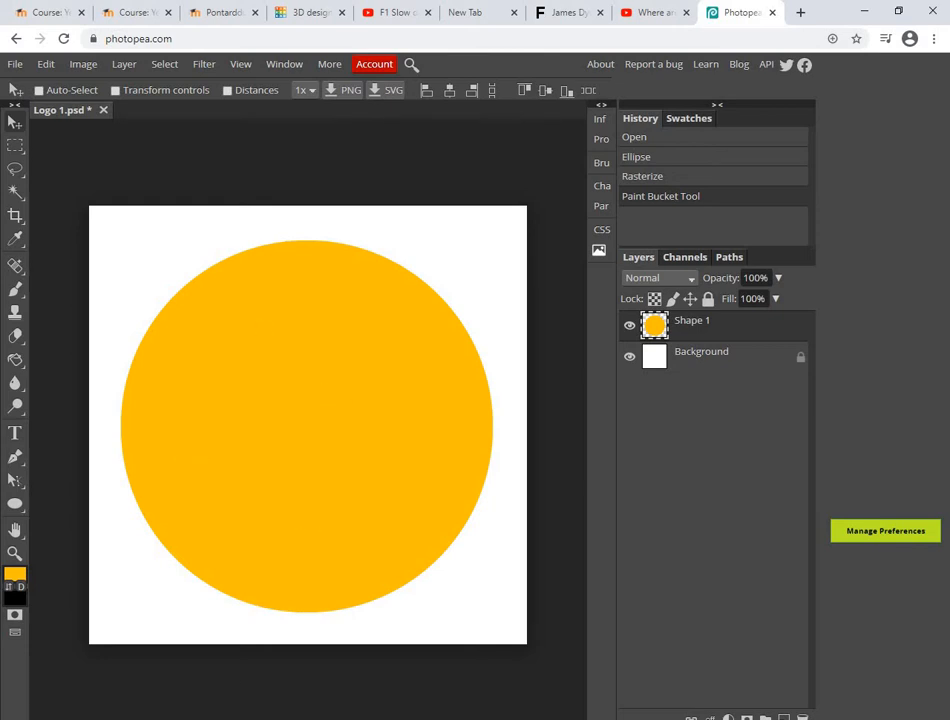
Switch to a new Chrome window and search Google for "surf wave graphic".
mouse_move(300, 719)
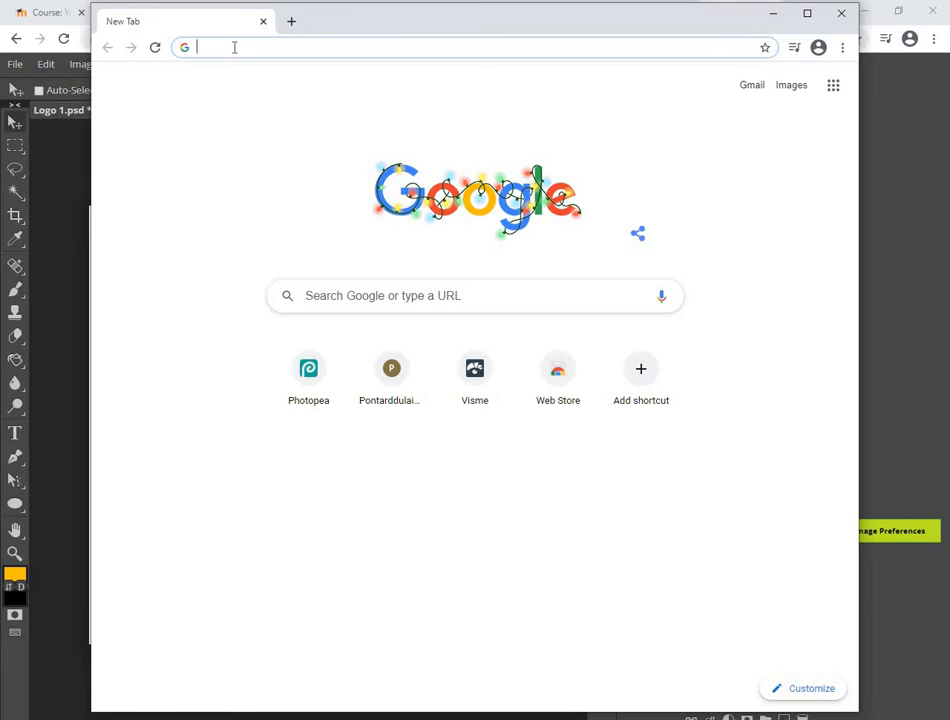
text(surf graphi)
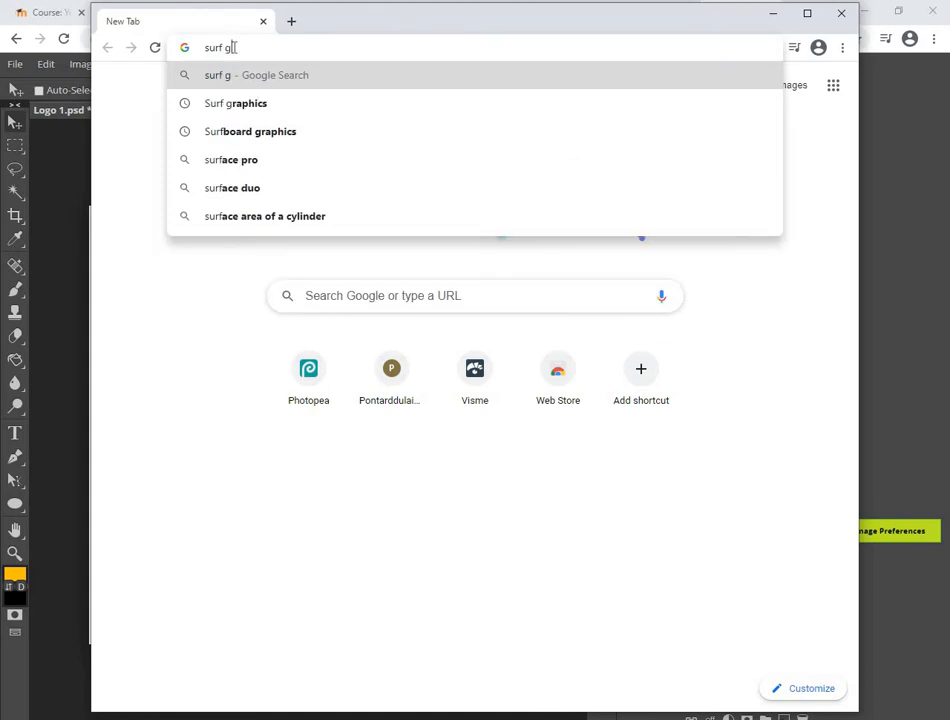
text(c)
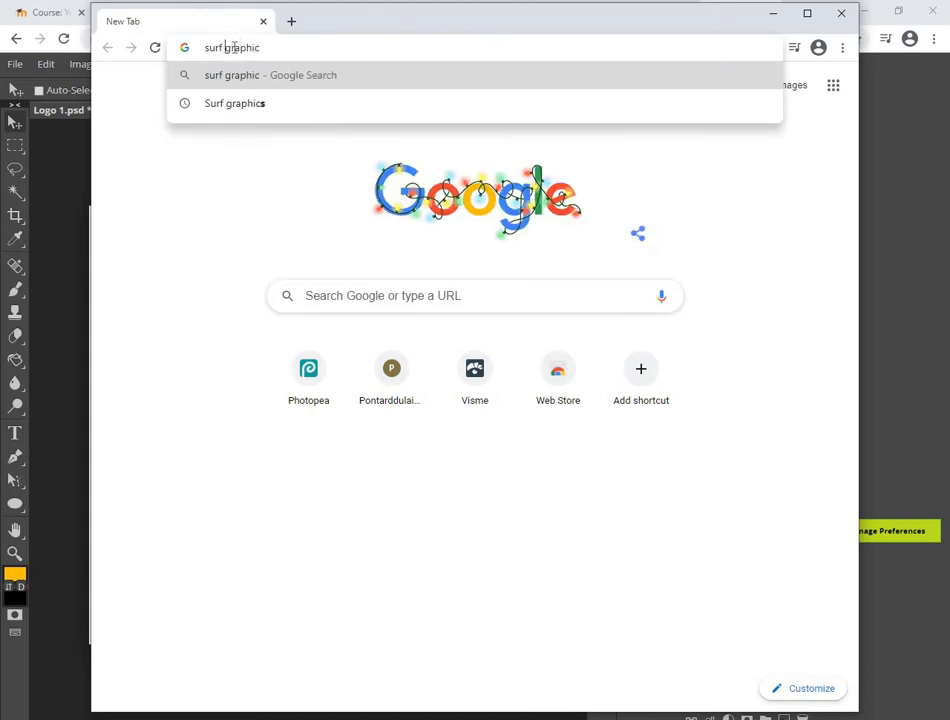
click(232, 47)
text(wave)
key(Return)
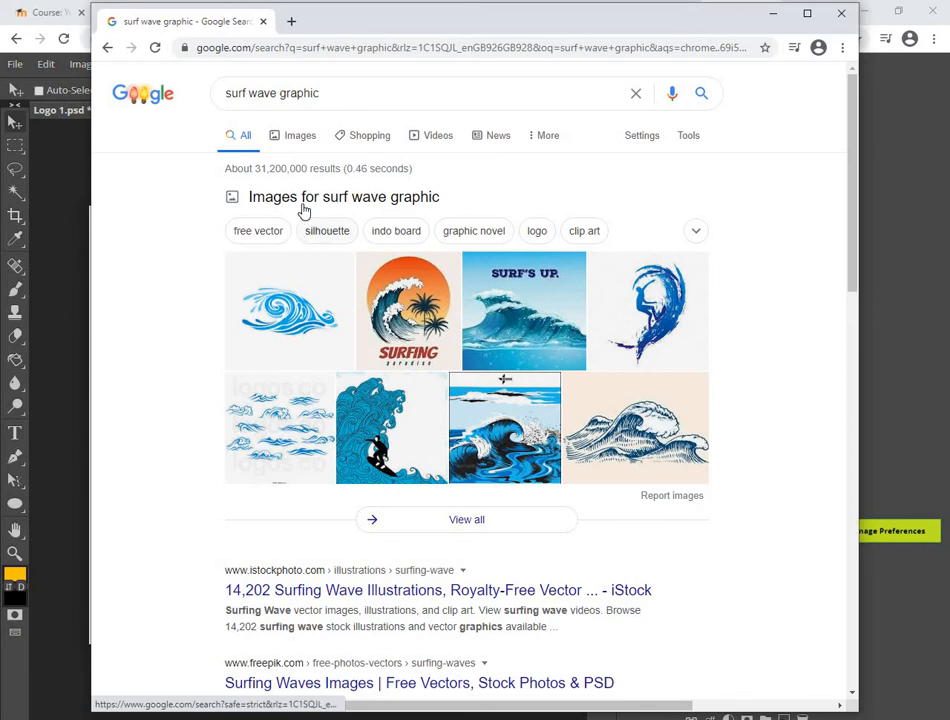
Show the image results for the search and filter them to Large size.
click(300, 141)
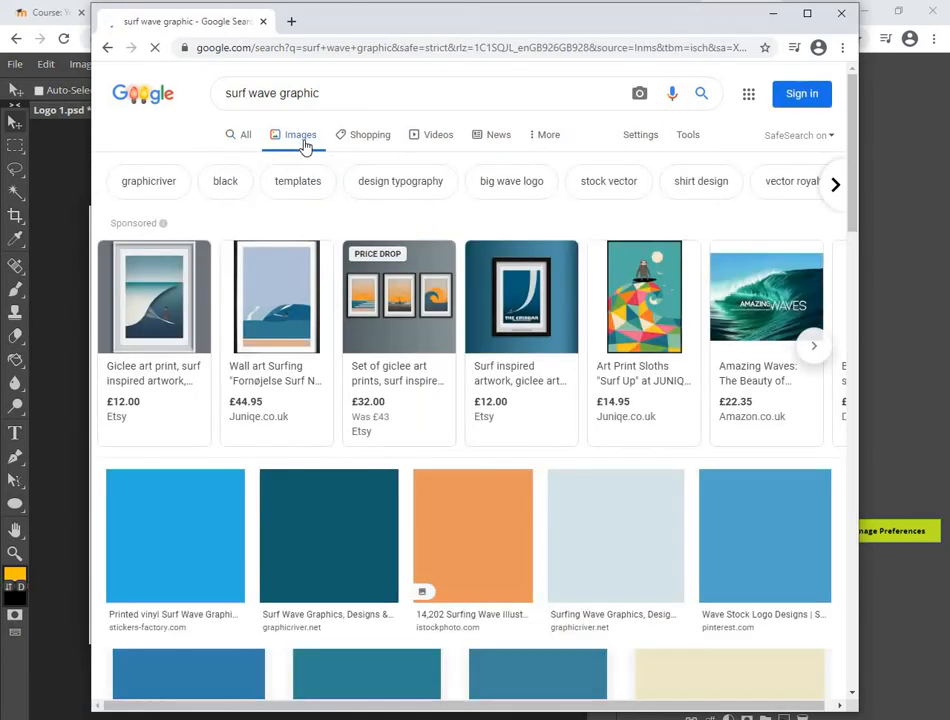
click(687, 135)
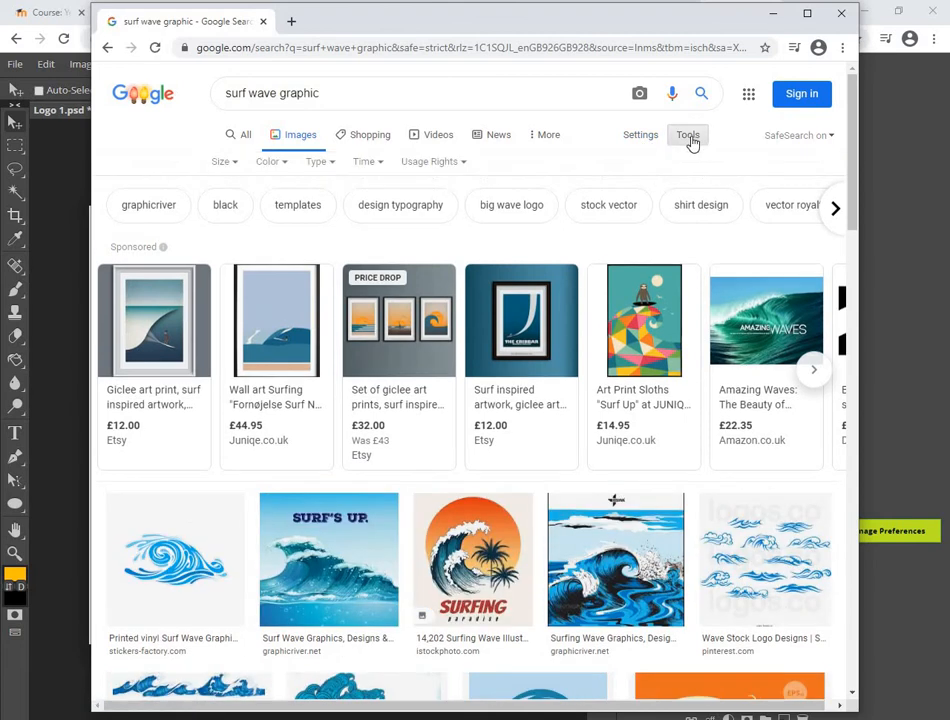
click(235, 163)
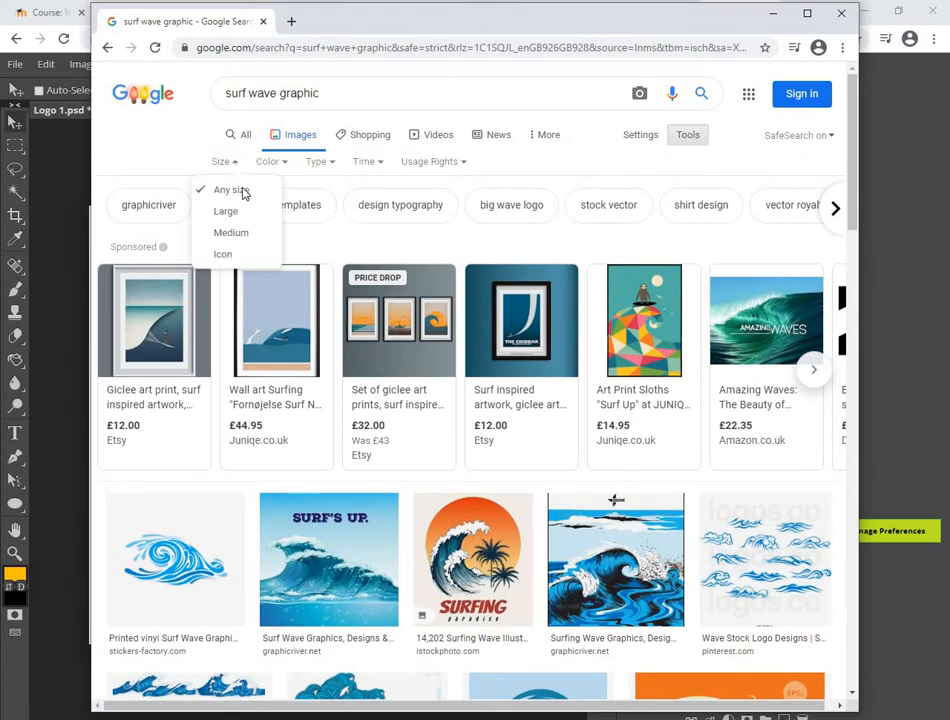
click(243, 215)
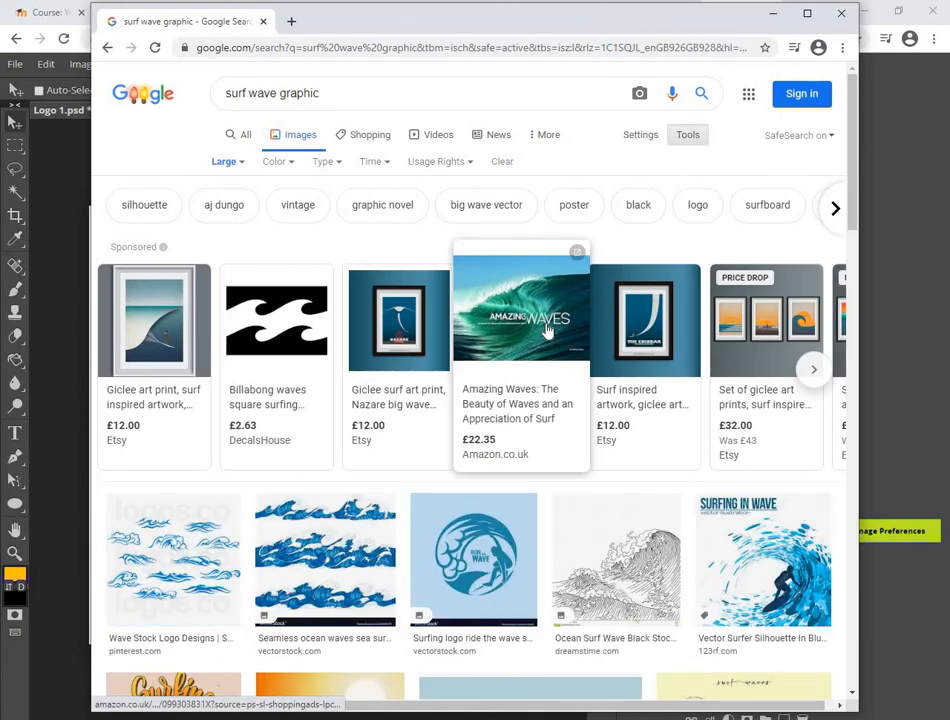
Find the "Isolated Surf Waves Illustration" from Vexels in the image results and copy its preview image.
scroll(547, 329, down, 5)
scroll(540, 322, down, 1)
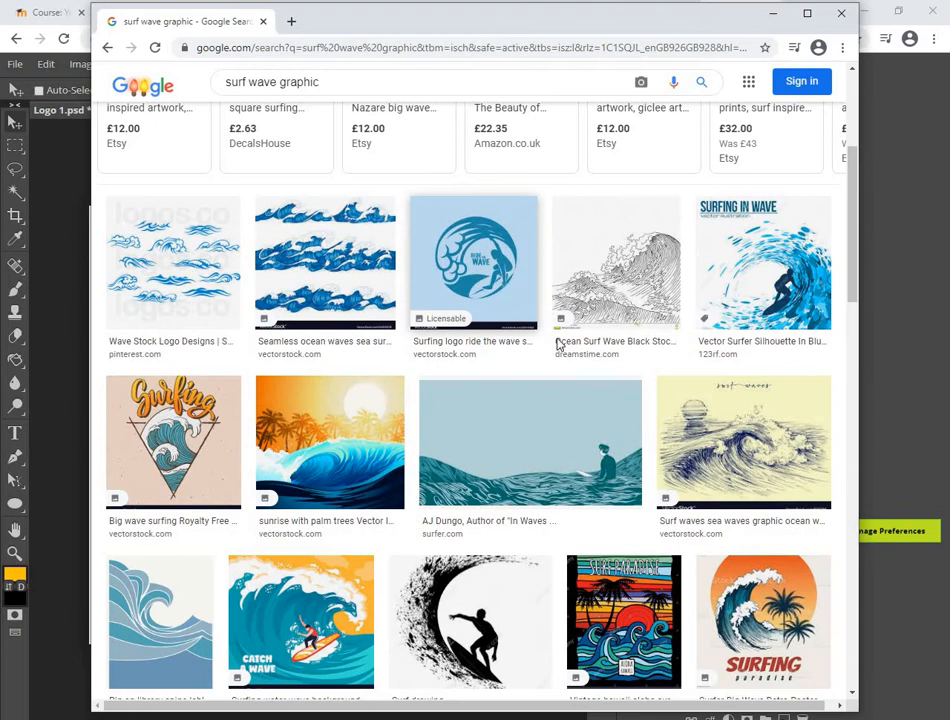
scroll(550, 345, down, 4)
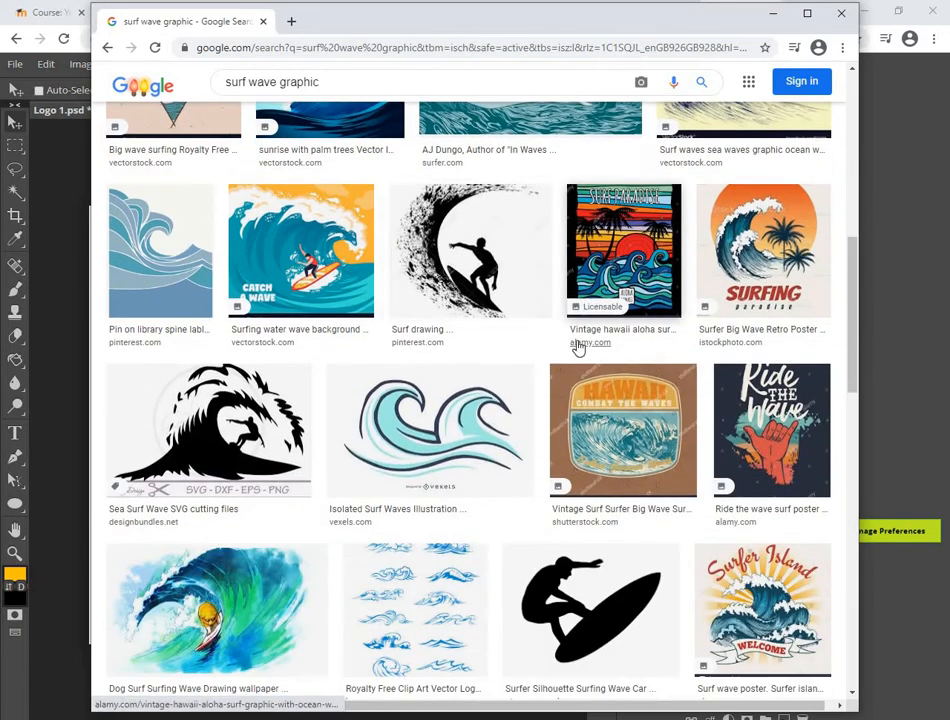
scroll(567, 388, down, 1)
scroll(567, 386, down, 2)
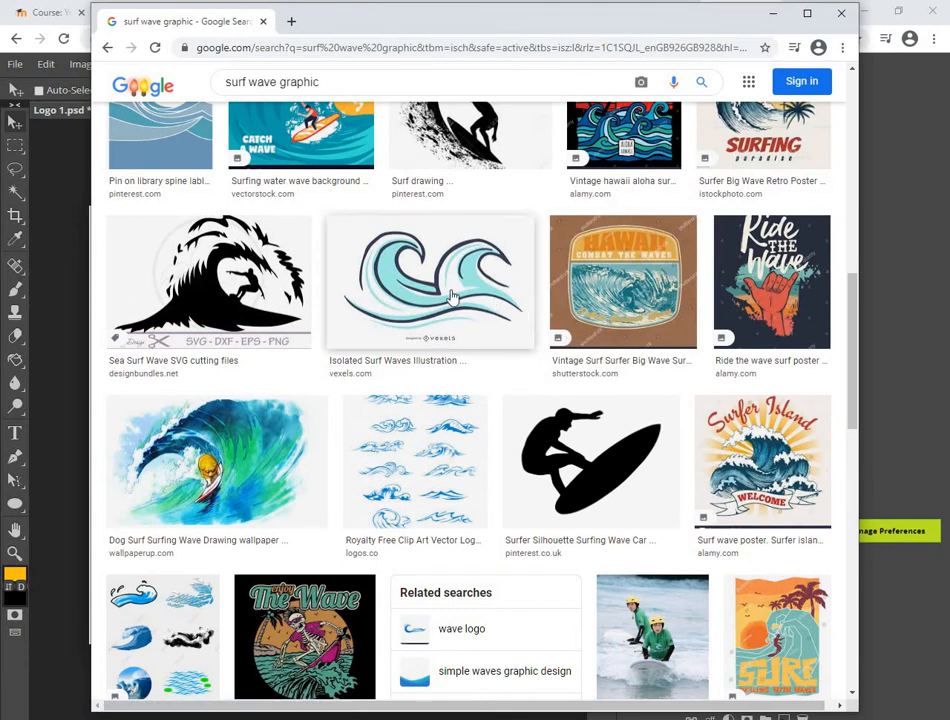
click(500, 285)
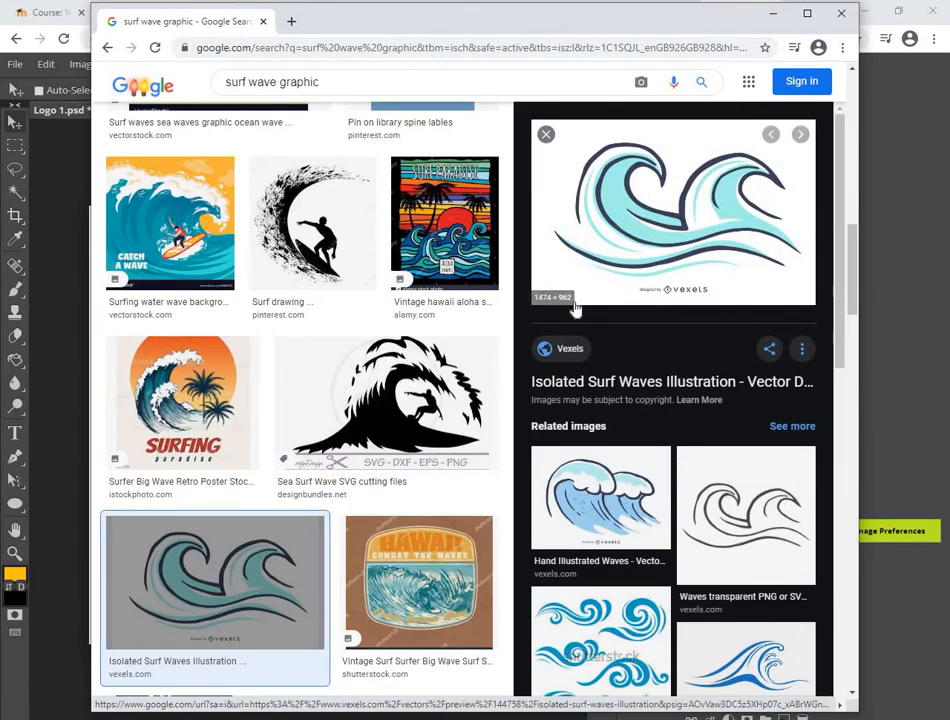
right_click(658, 227)
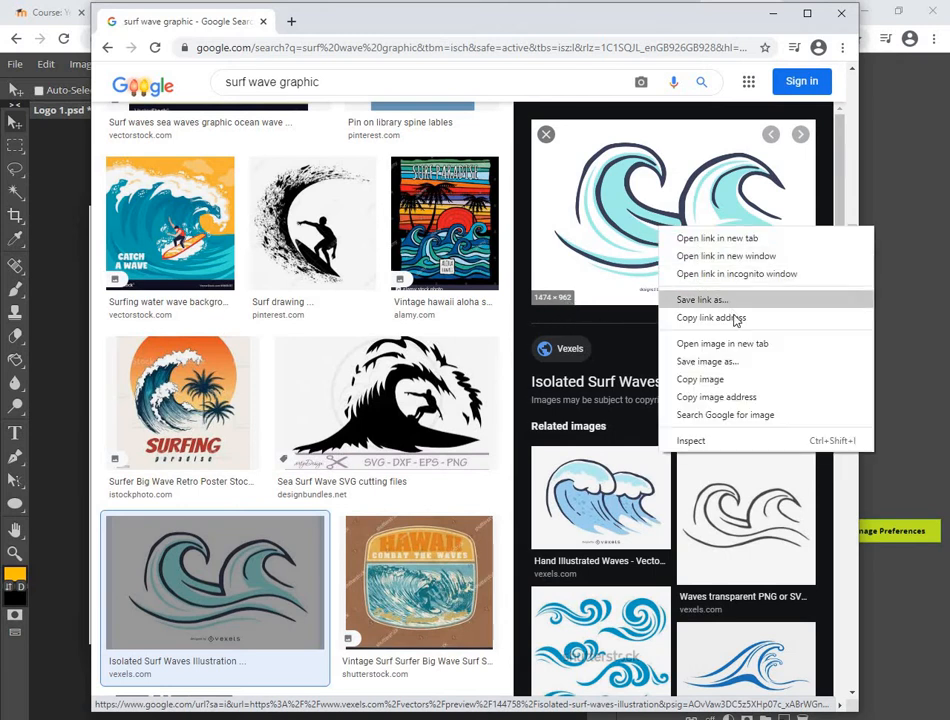
click(727, 380)
Return to Photopea, allow clipboard access and paste the wave image as a new layer, keeping only one copy.
click(72, 249)
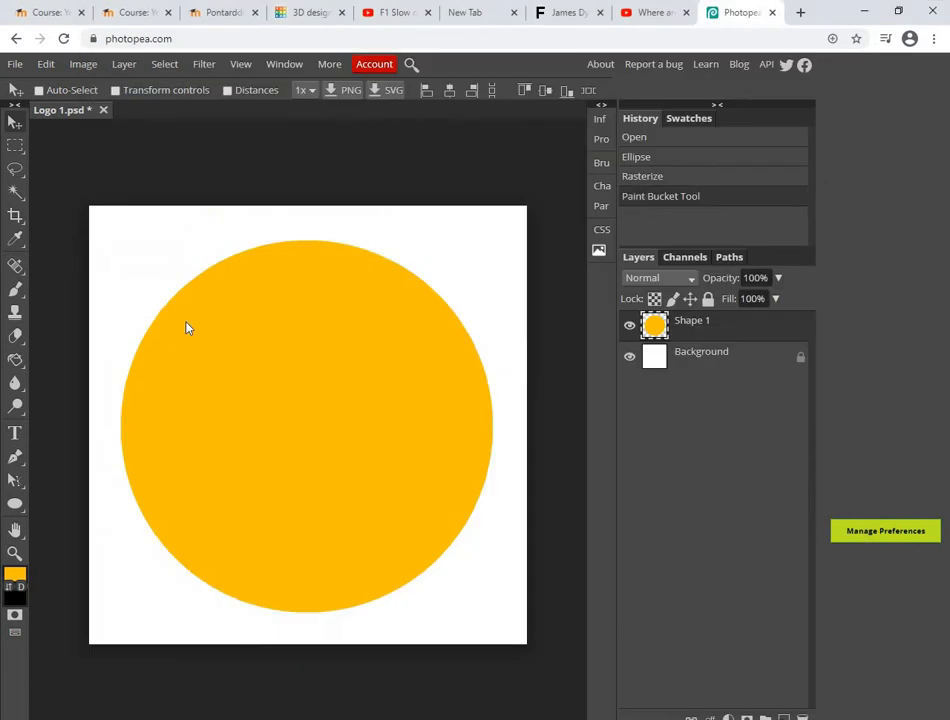
key(ctrl+v)
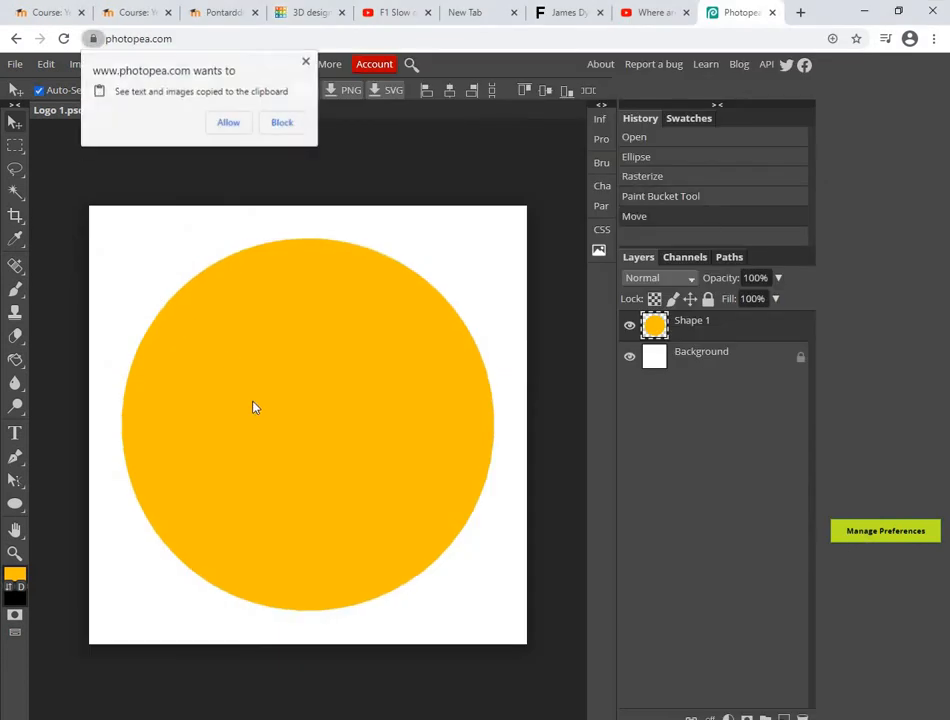
click(307, 63)
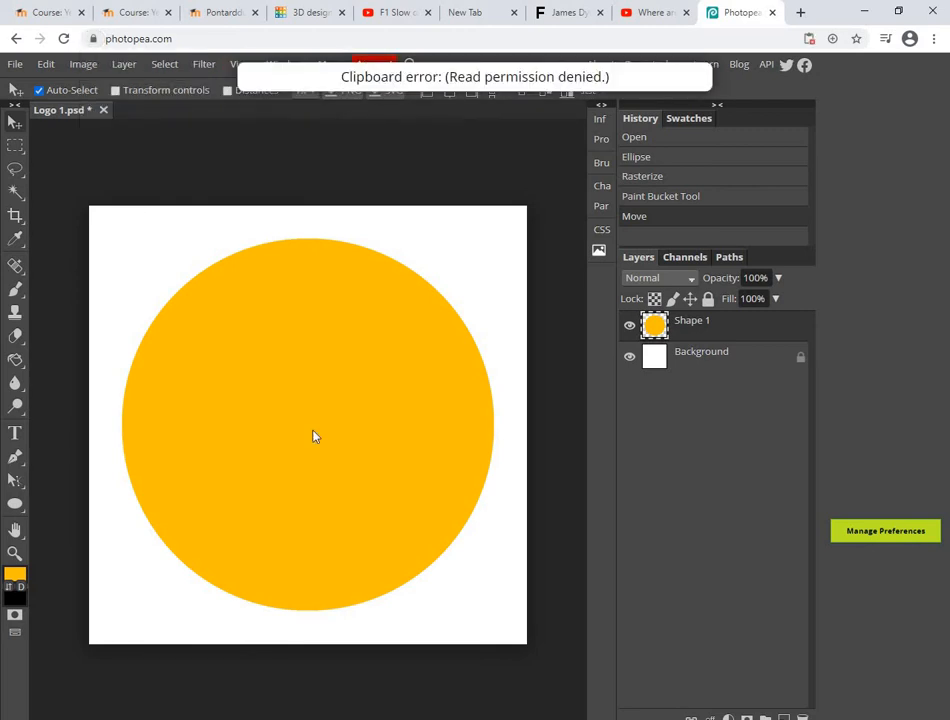
key(ctrl+v)
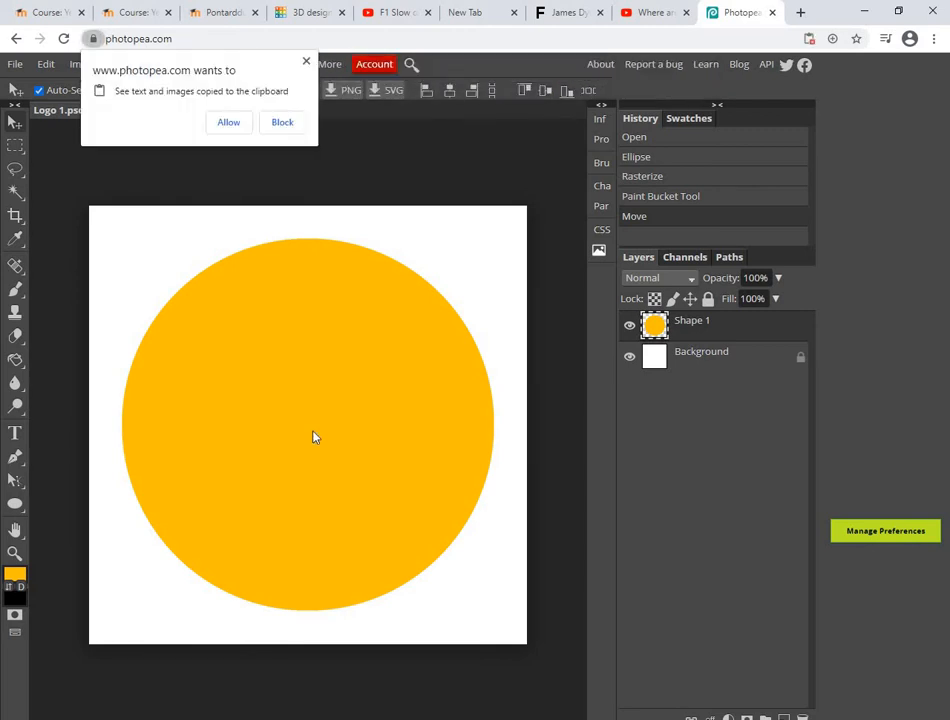
click(228, 123)
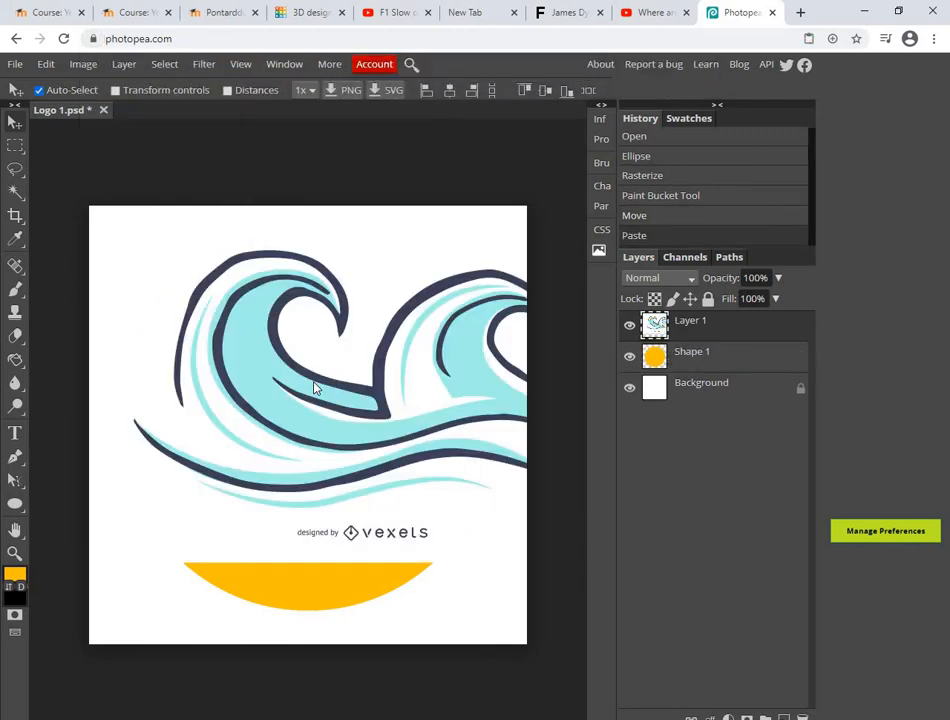
key(ctrl+v)
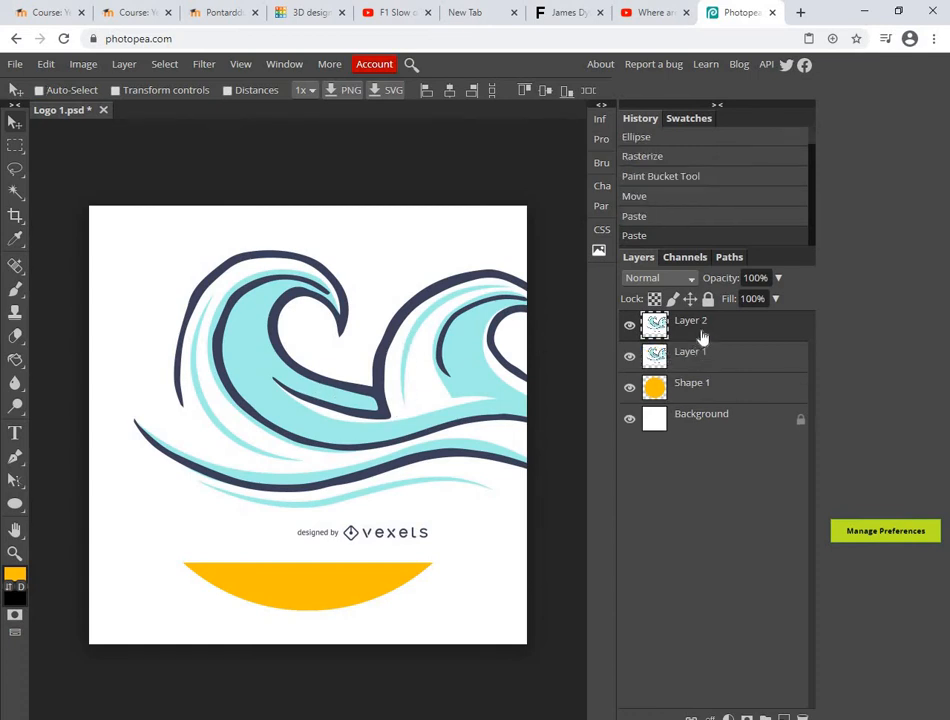
key(Delete)
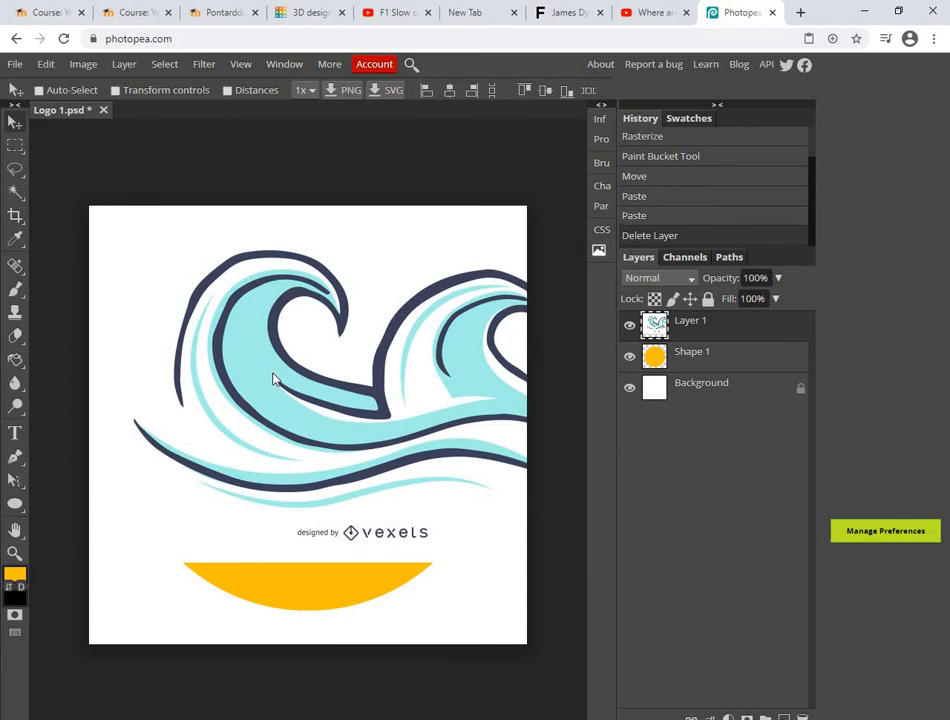
Scale the wave image down to about 57% and centre it over the amber circle.
drag(272, 378, 230, 412)
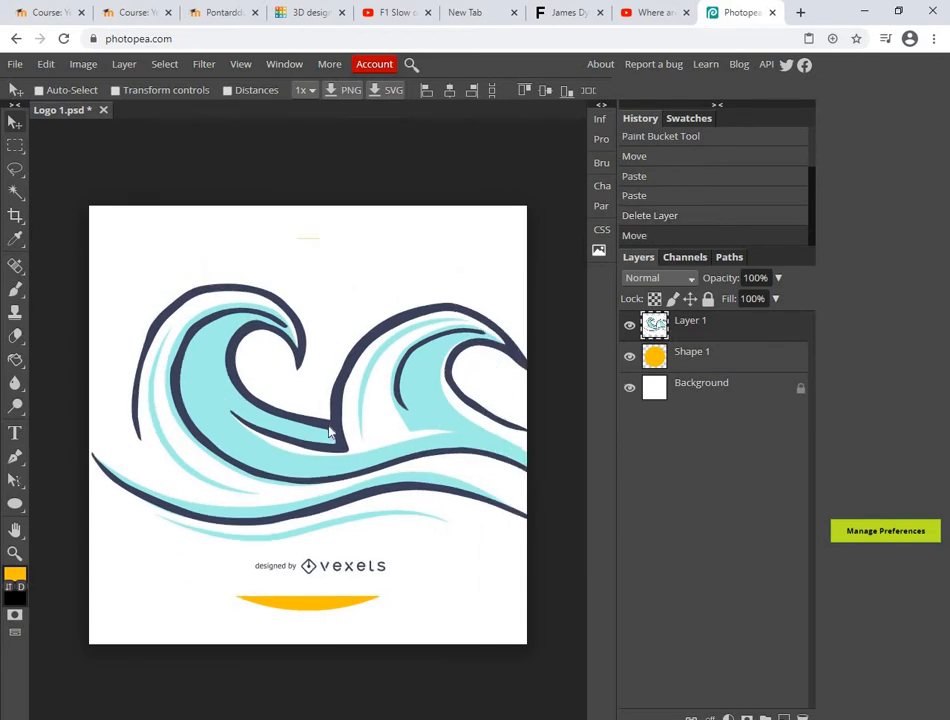
drag(330, 432, 322, 362)
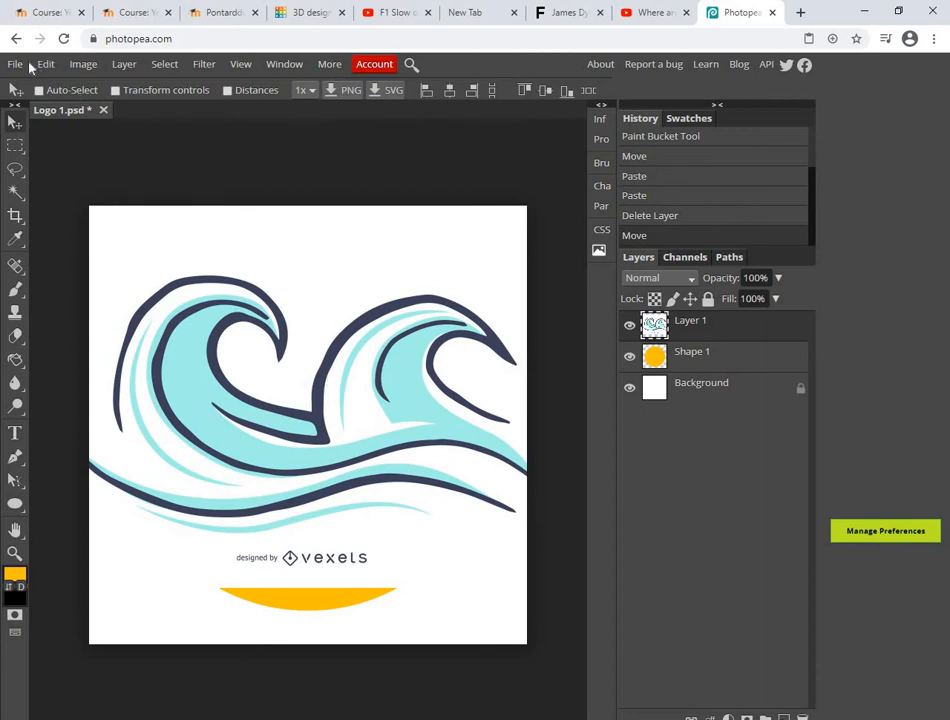
click(46, 64)
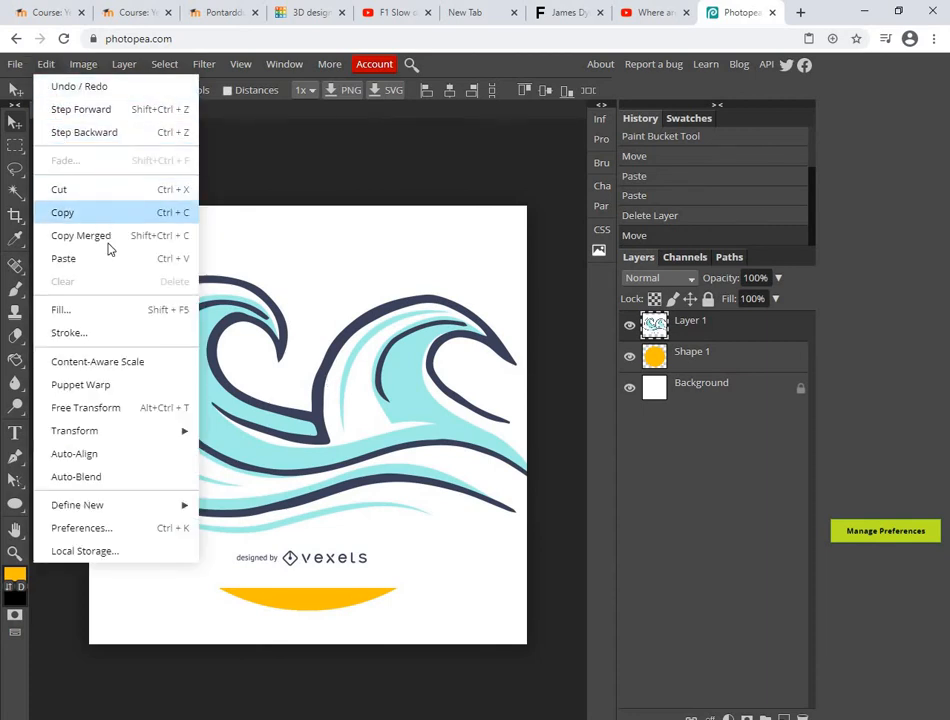
mouse_move(140, 433)
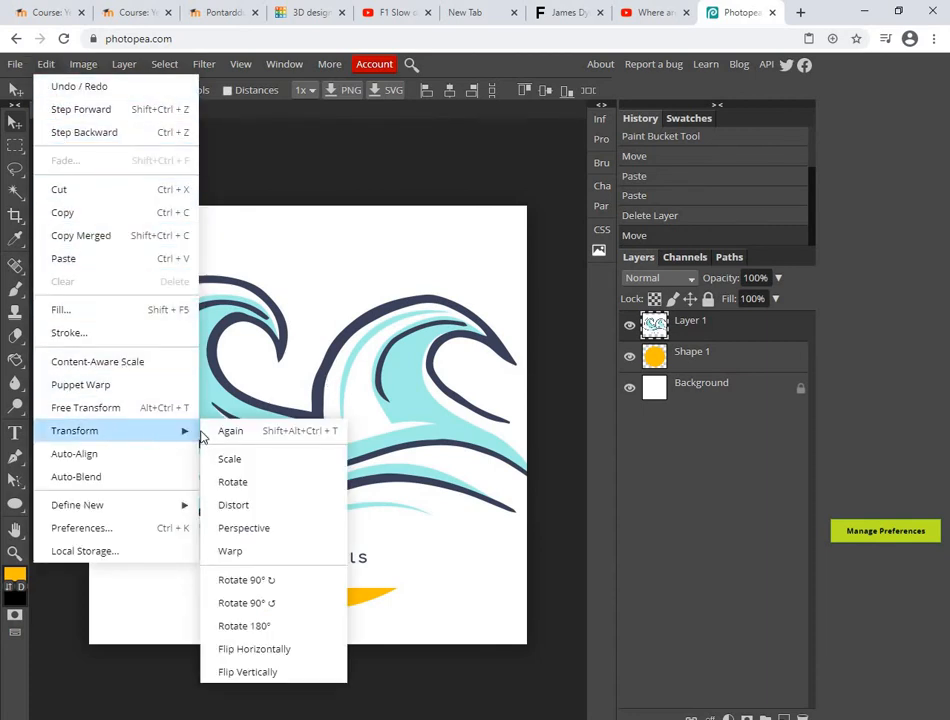
click(240, 460)
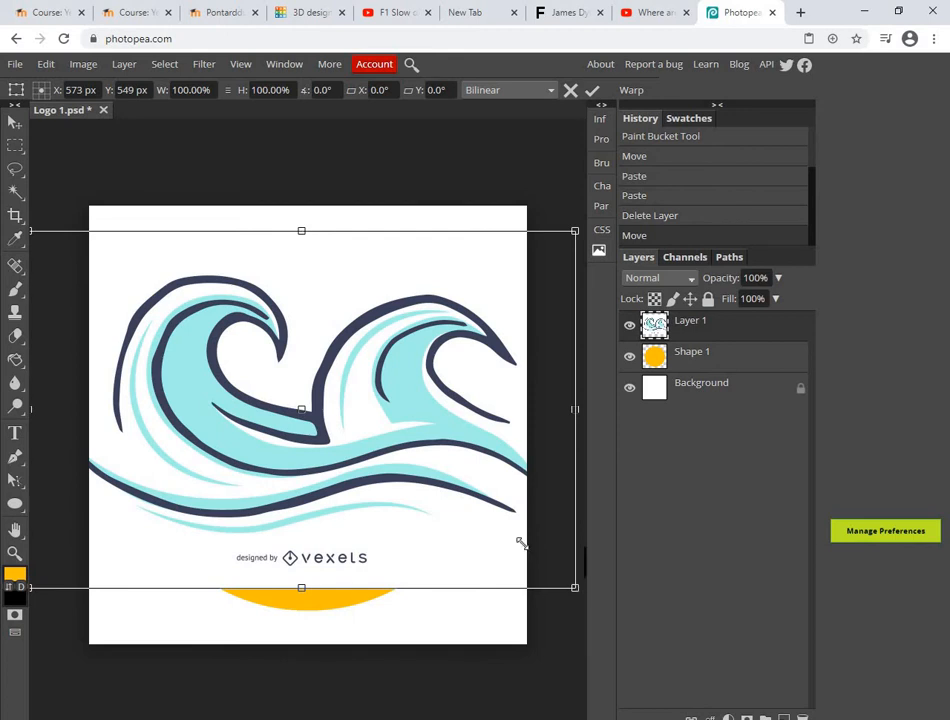
drag(572, 578, 334, 411)
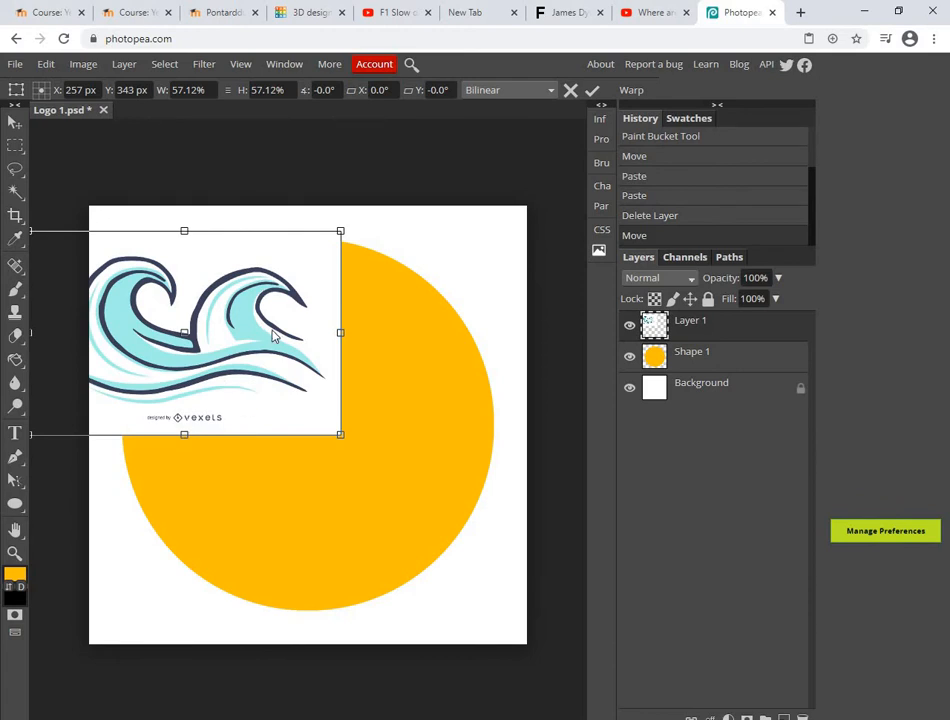
key(Return)
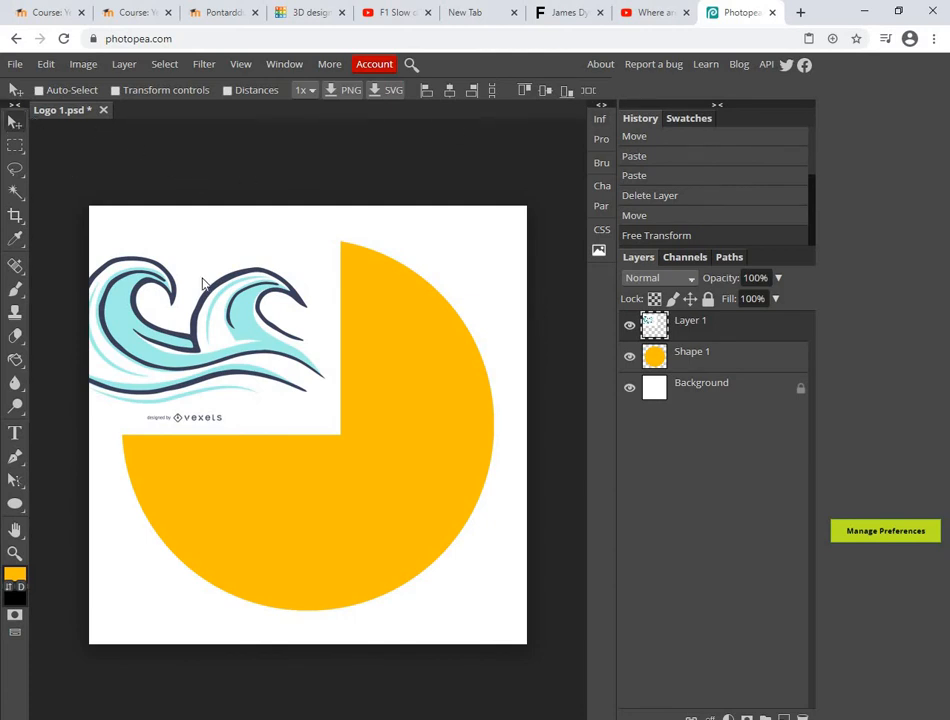
drag(200, 280, 323, 373)
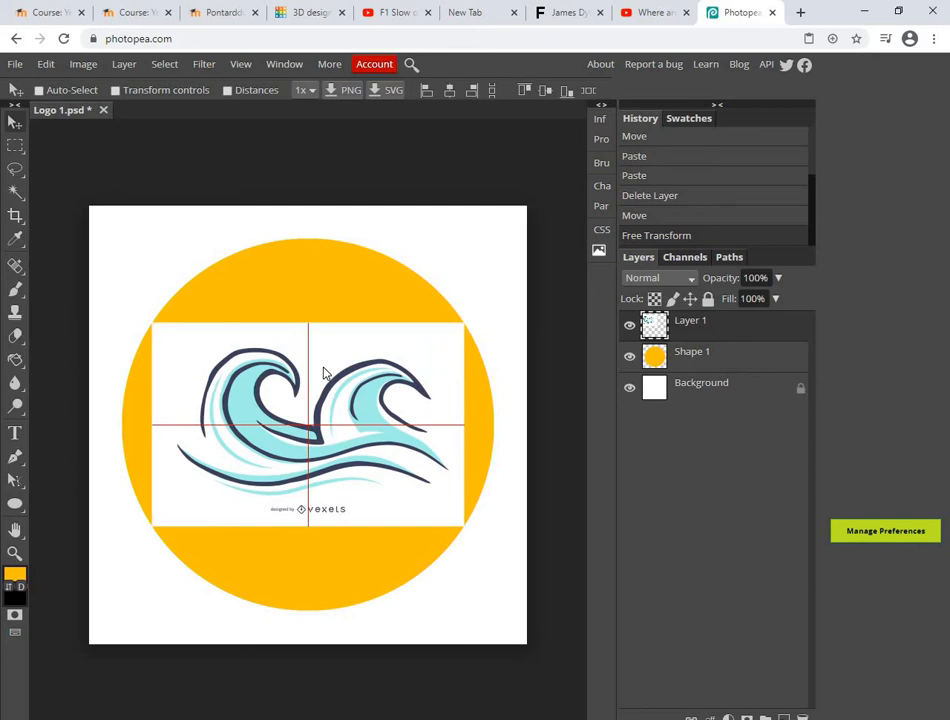
drag(323, 373, 323, 373)
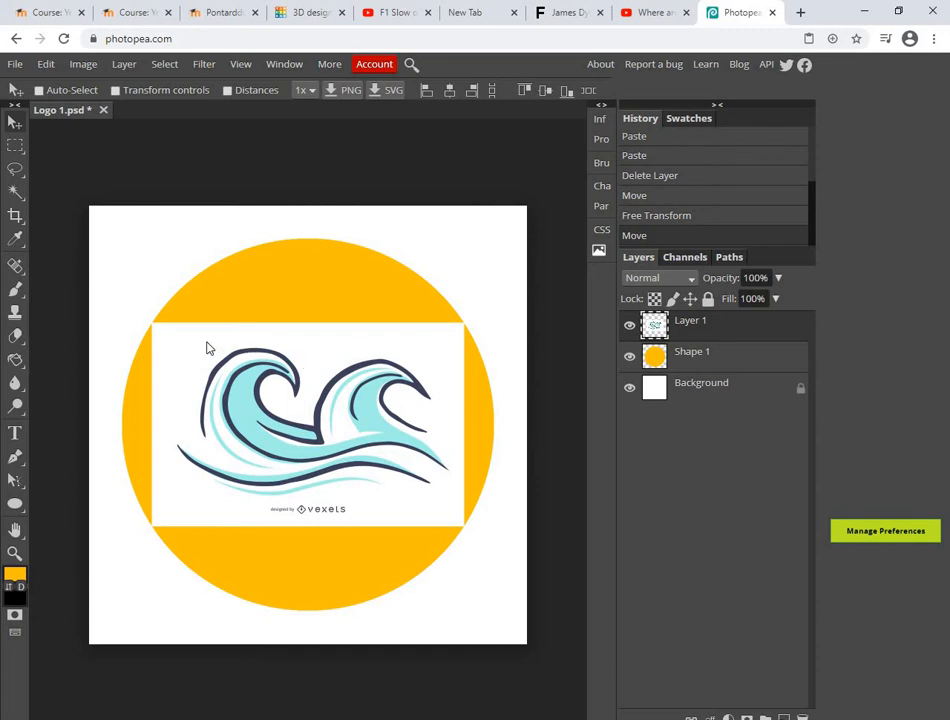
Remove the white background around the waves with the Magic Wand and clear the selection.
click(15, 192)
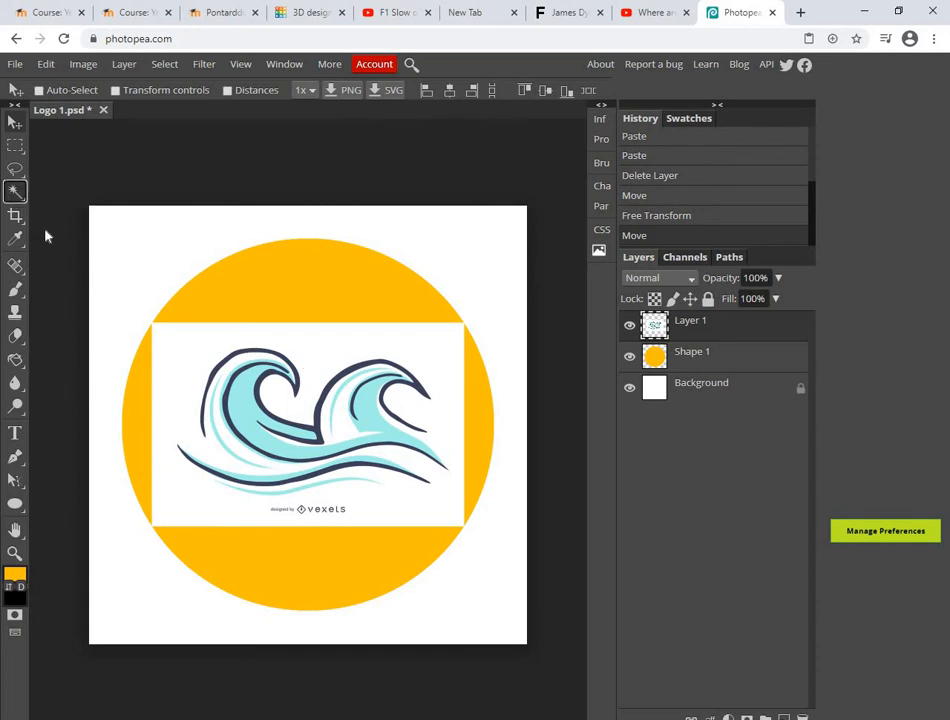
click(181, 373)
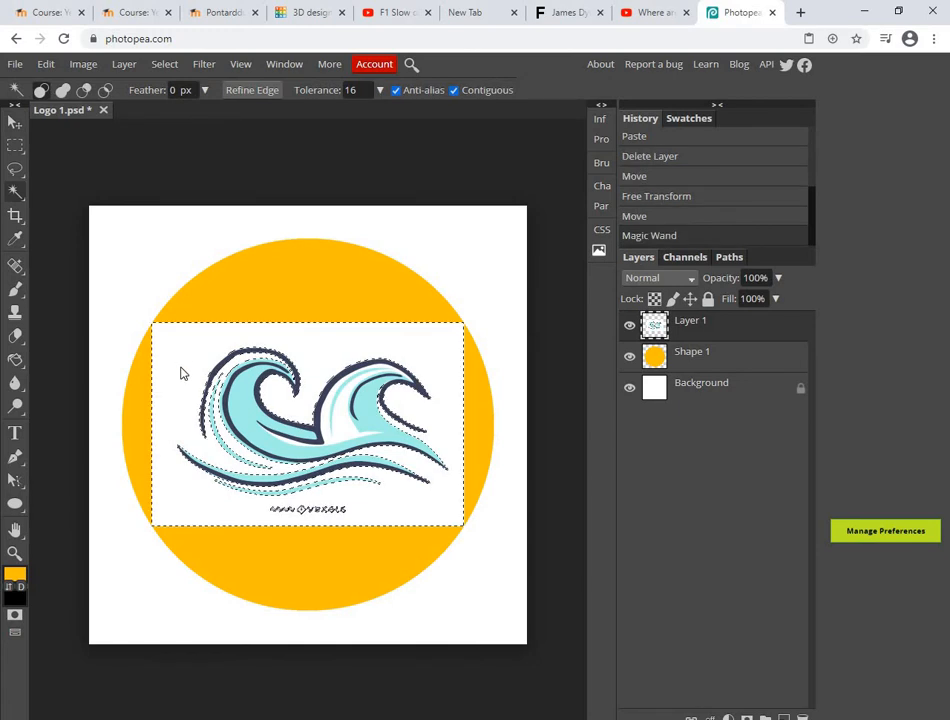
key(Delete)
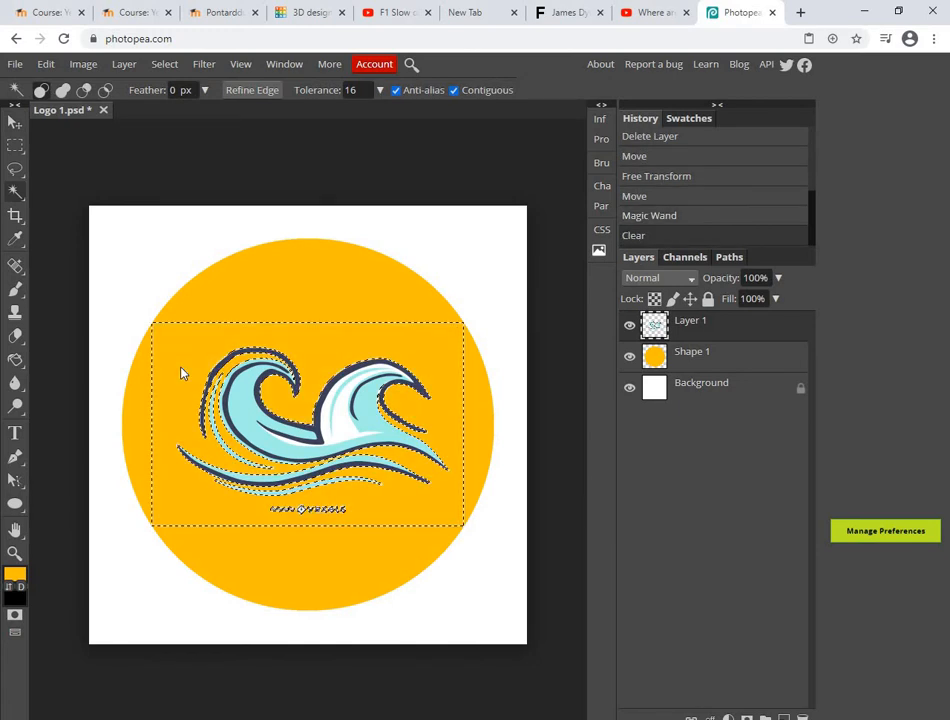
click(15, 147)
click(333, 297)
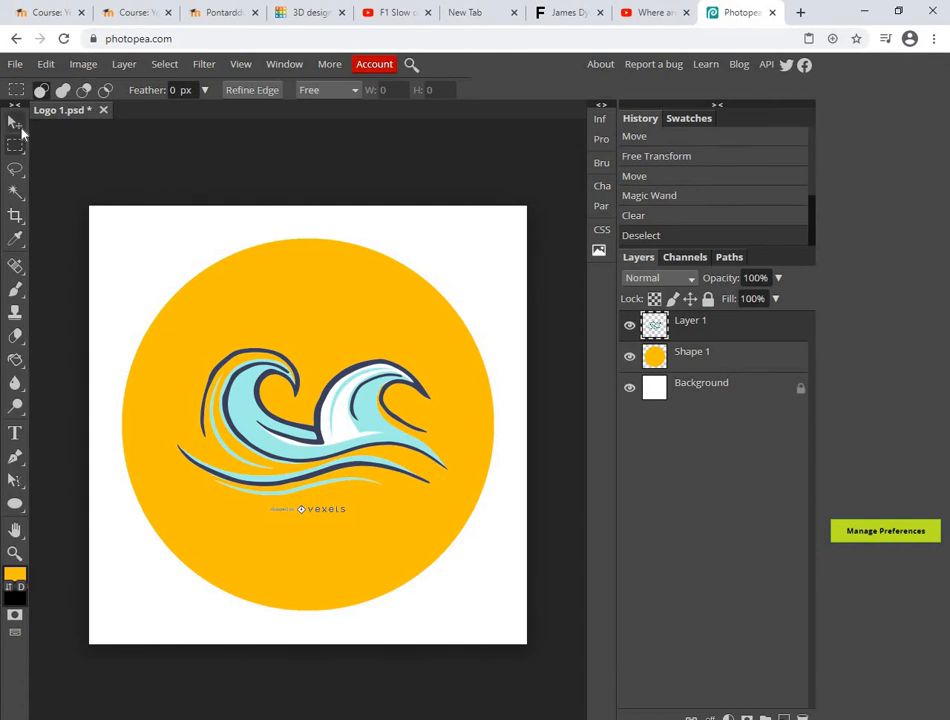
click(16, 123)
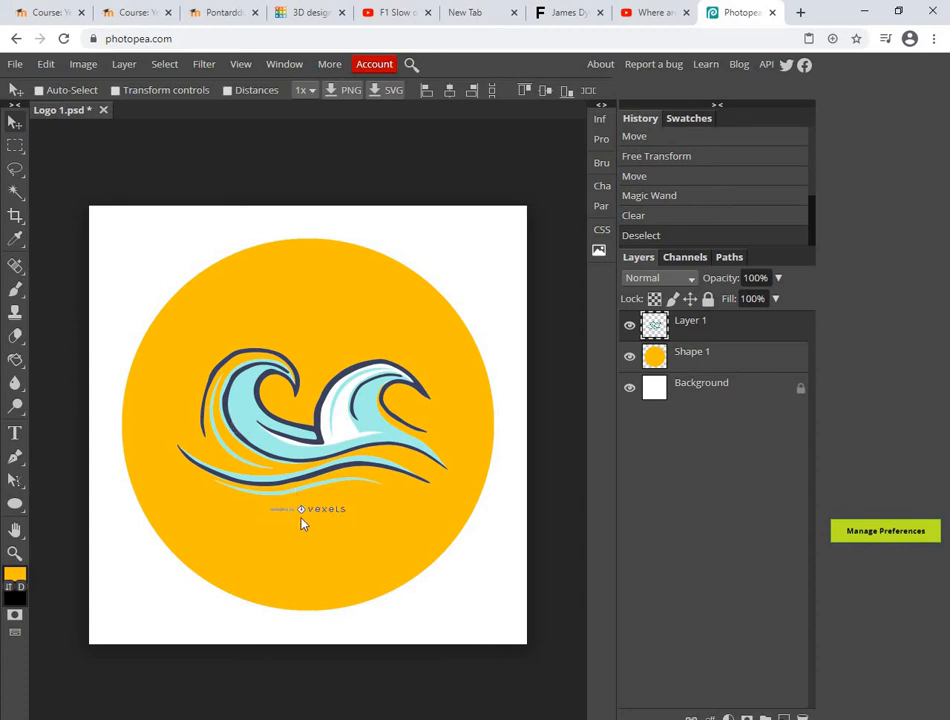
Erase the "designed by vexels" text below the waves using the Eraser with a 23 px brush.
click(16, 338)
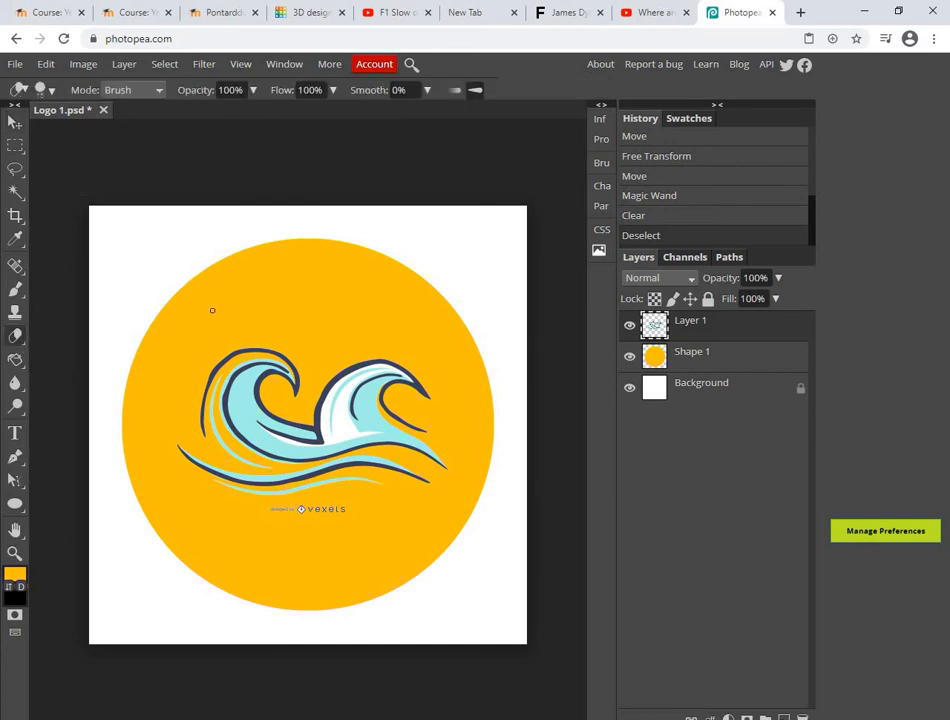
click(160, 92)
click(160, 92)
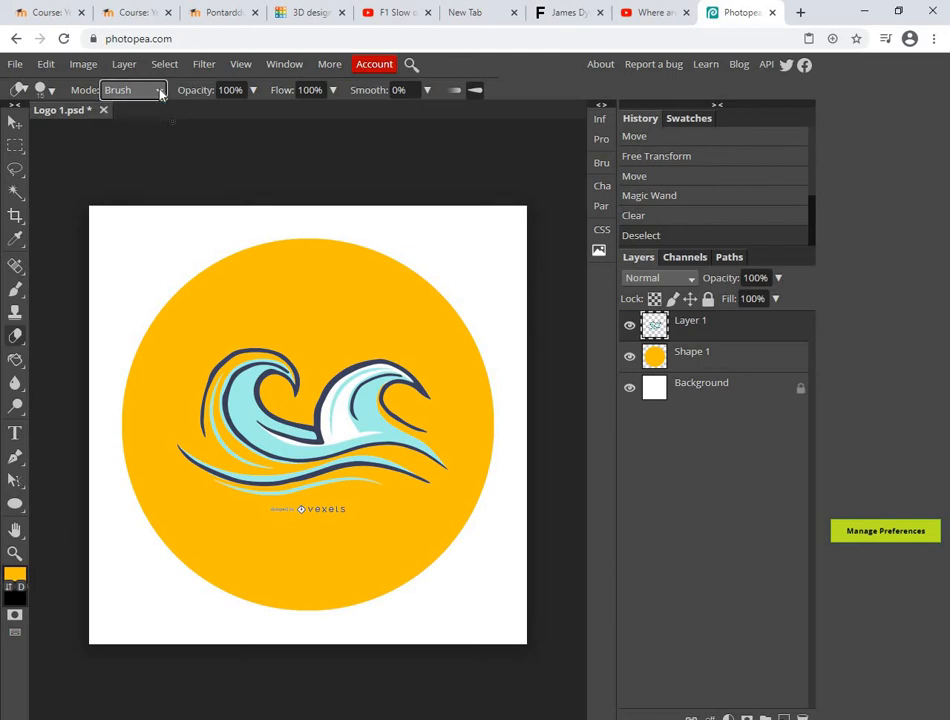
click(53, 93)
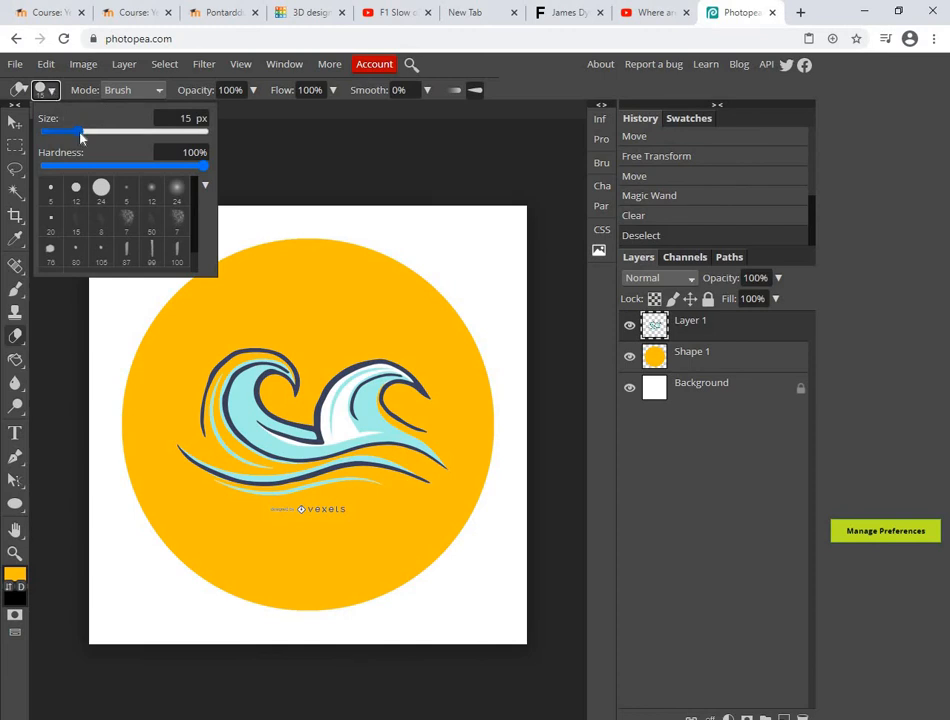
mouse_move(81, 136)
mouse_down()
mouse_move(137, 140)
mouse_move(87, 140)
mouse_up()
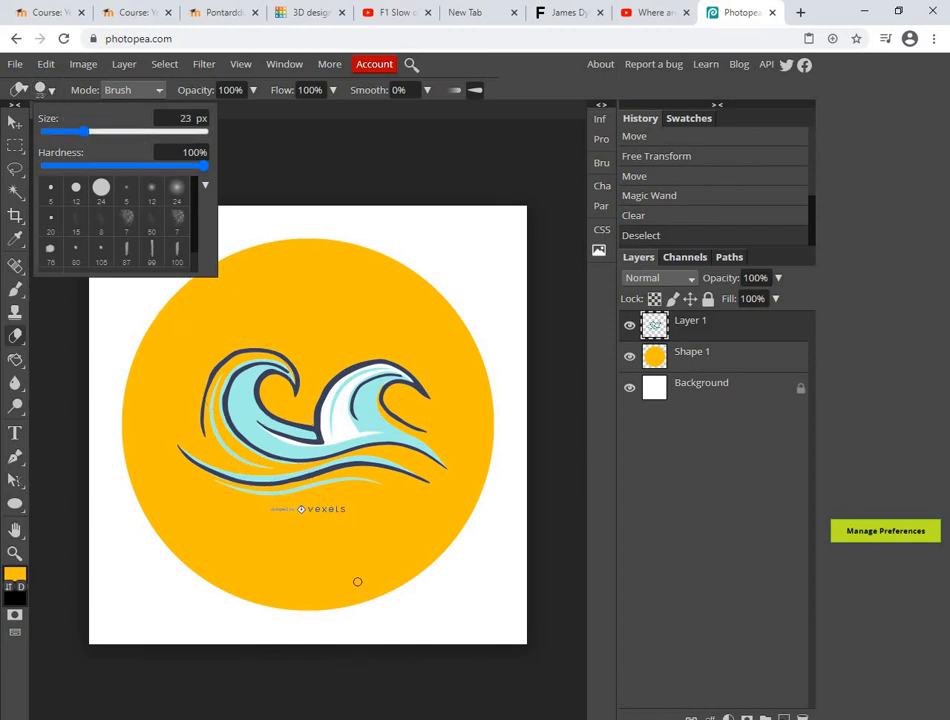
drag(319, 509, 339, 509)
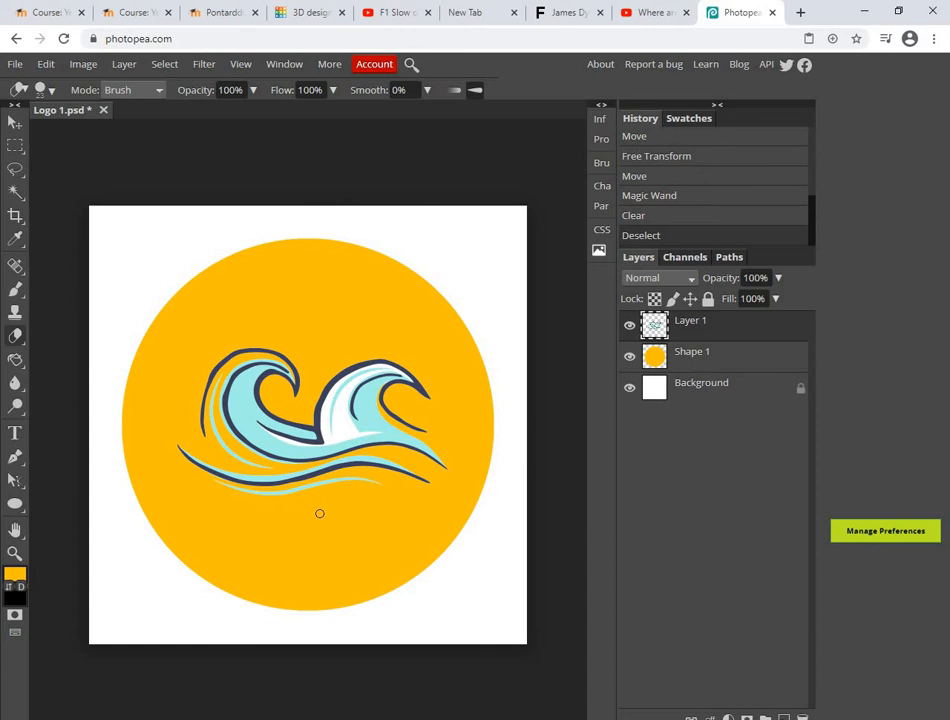
drag(319, 513, 320, 509)
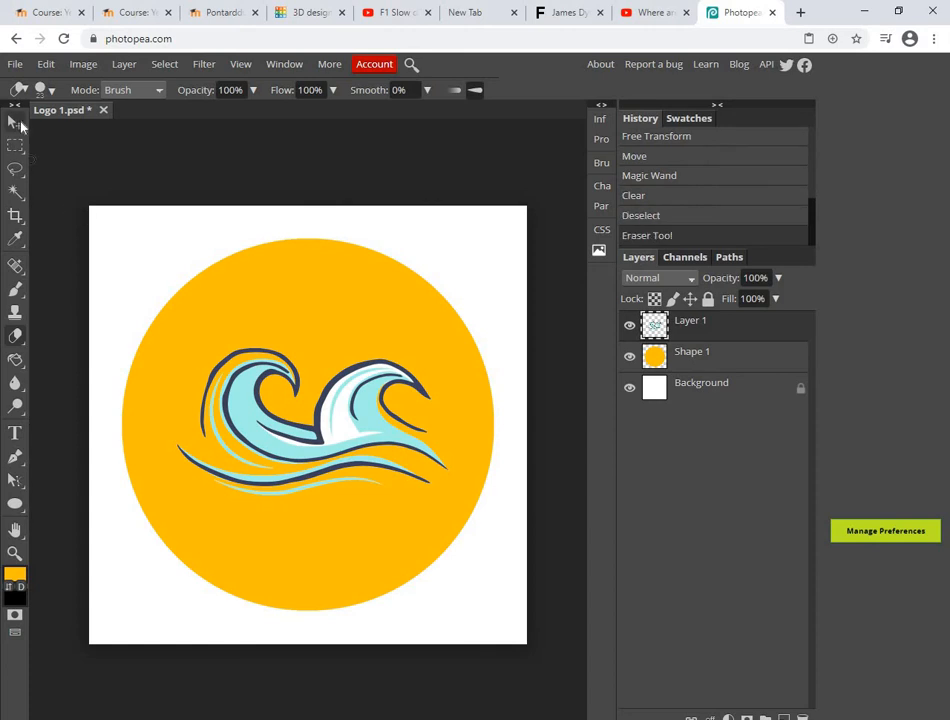
click(15, 121)
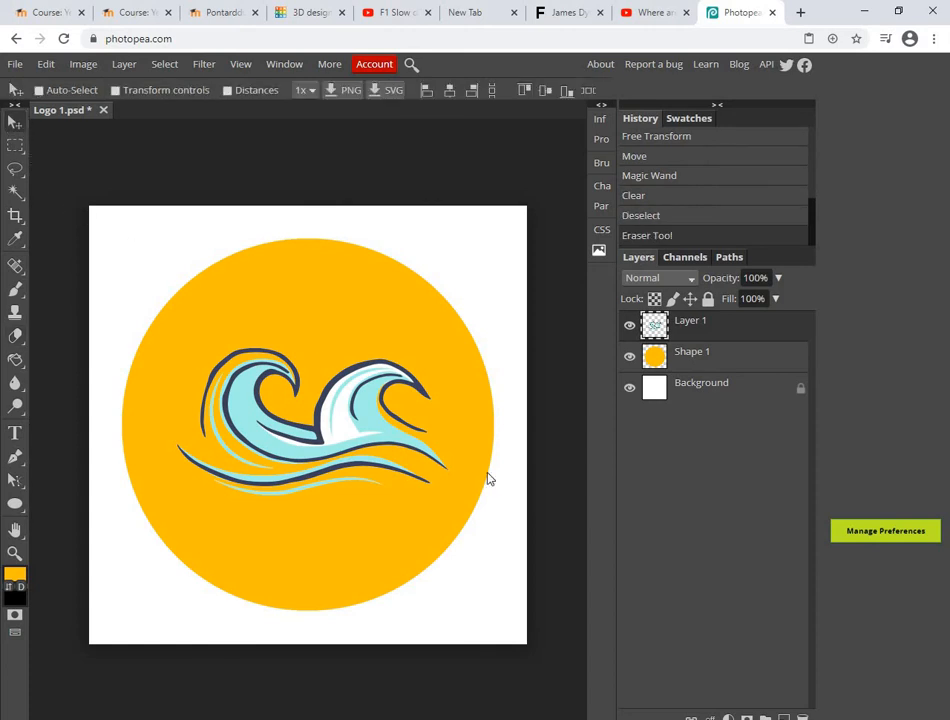
Rename the wave image's layer as "Wave".
double_click(692, 321)
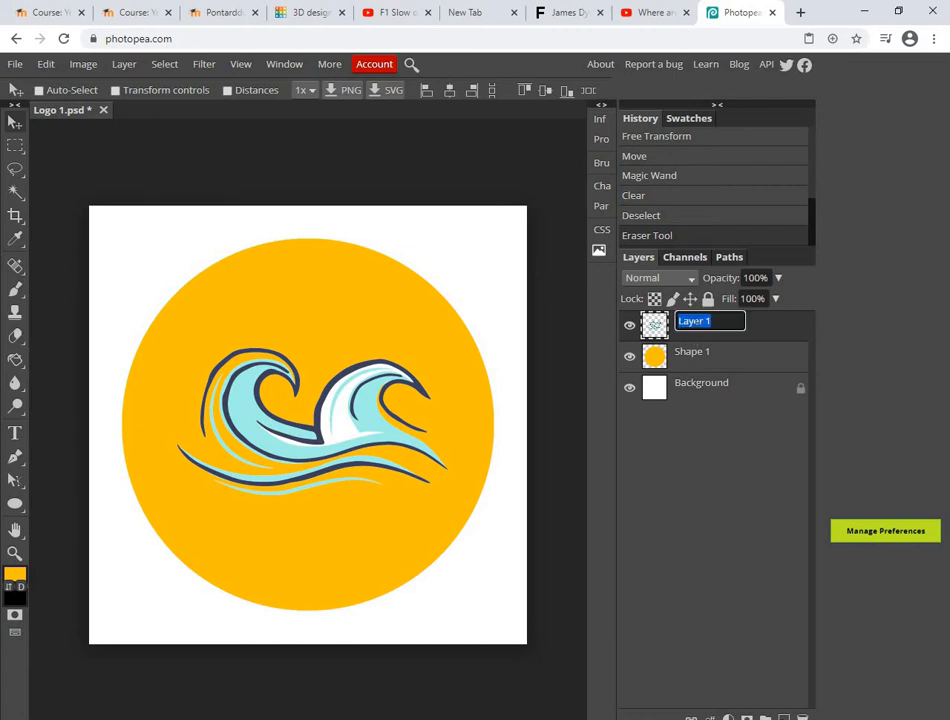
key(BackSpace)
key(Return)
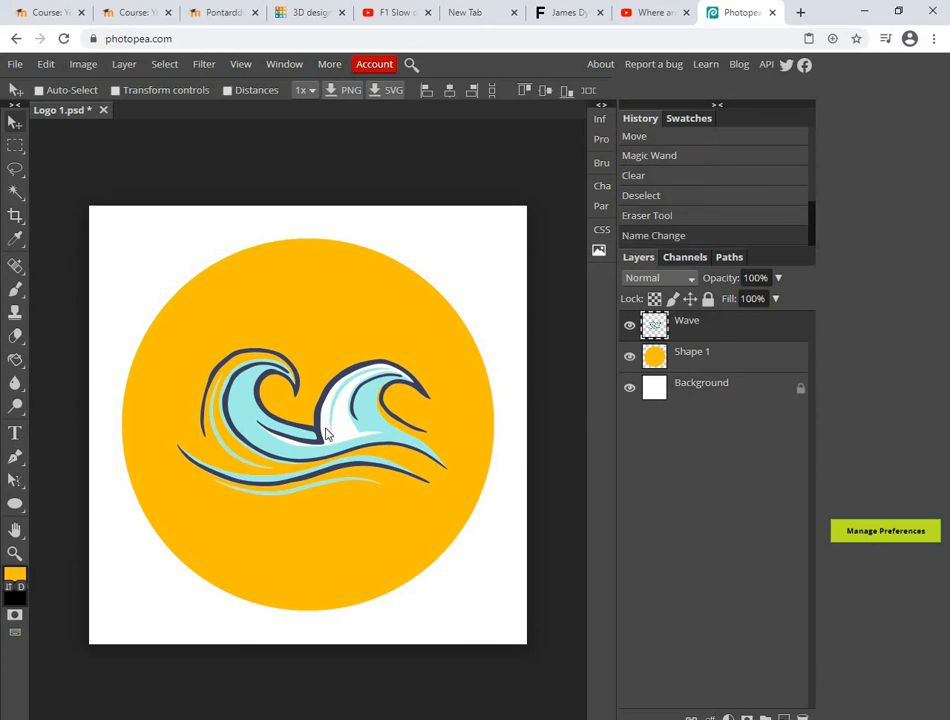
Enlarge the Wave layer proportionally to about 126.6% with Free Transform, keeping it centred inside the amber circle.
key(ctrl+t)
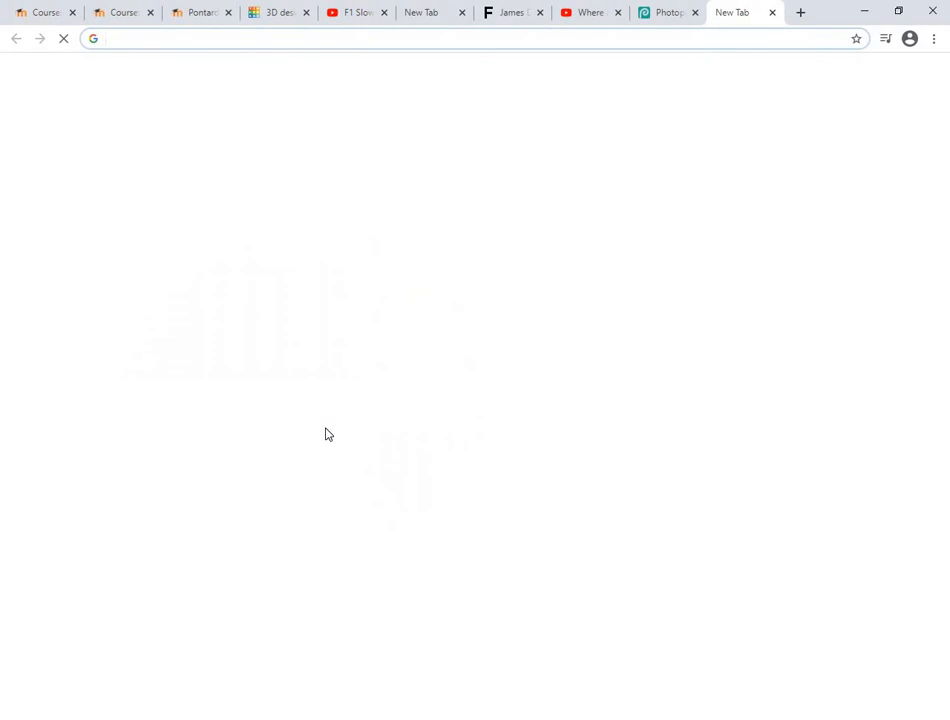
click(772, 14)
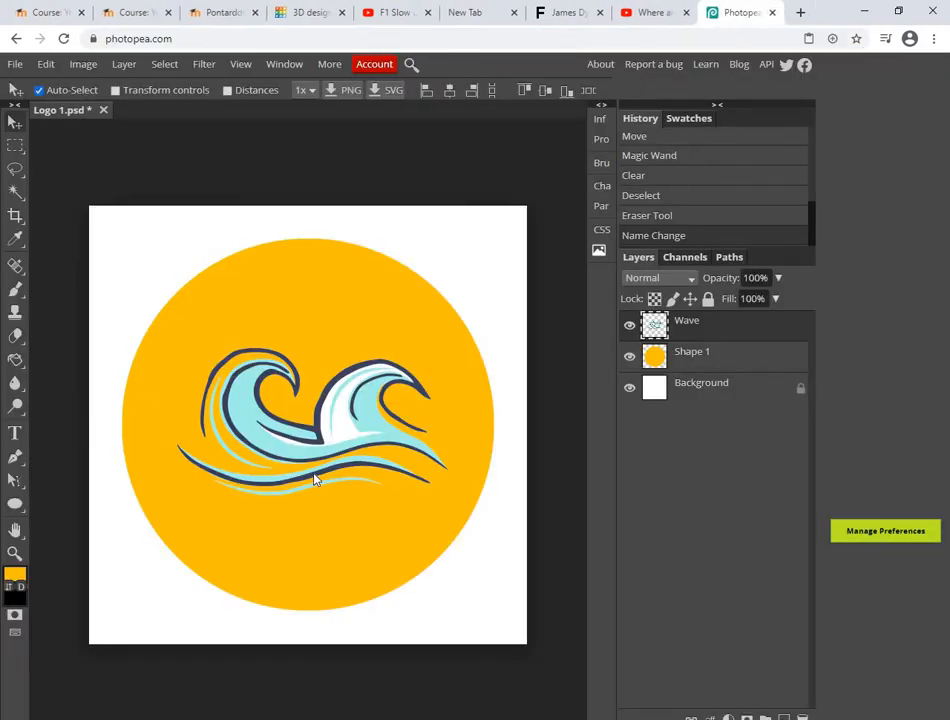
click(53, 66)
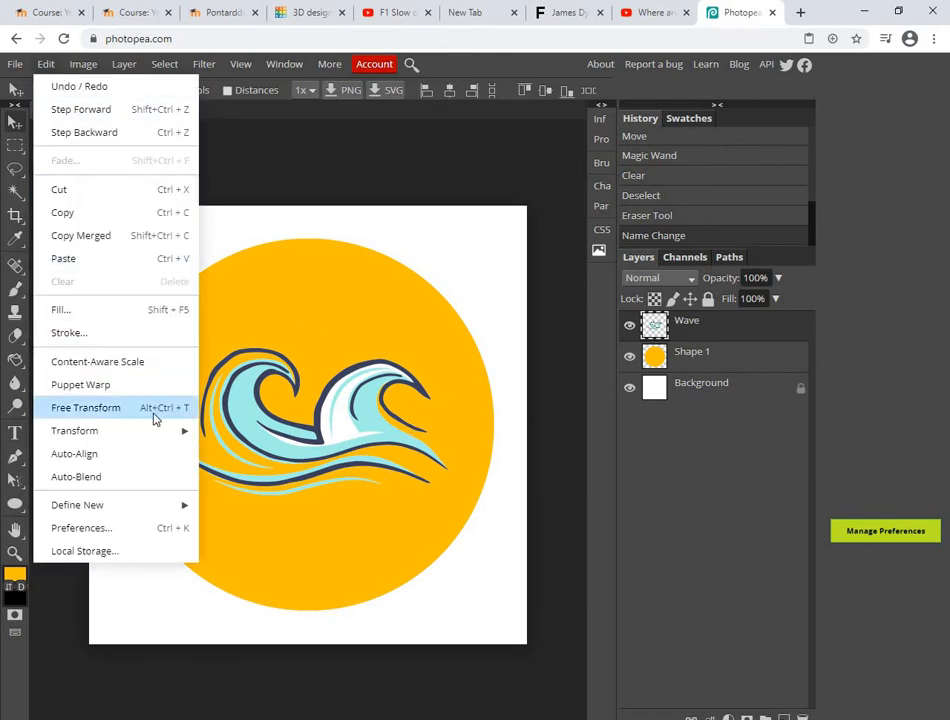
mouse_move(150, 438)
click(240, 459)
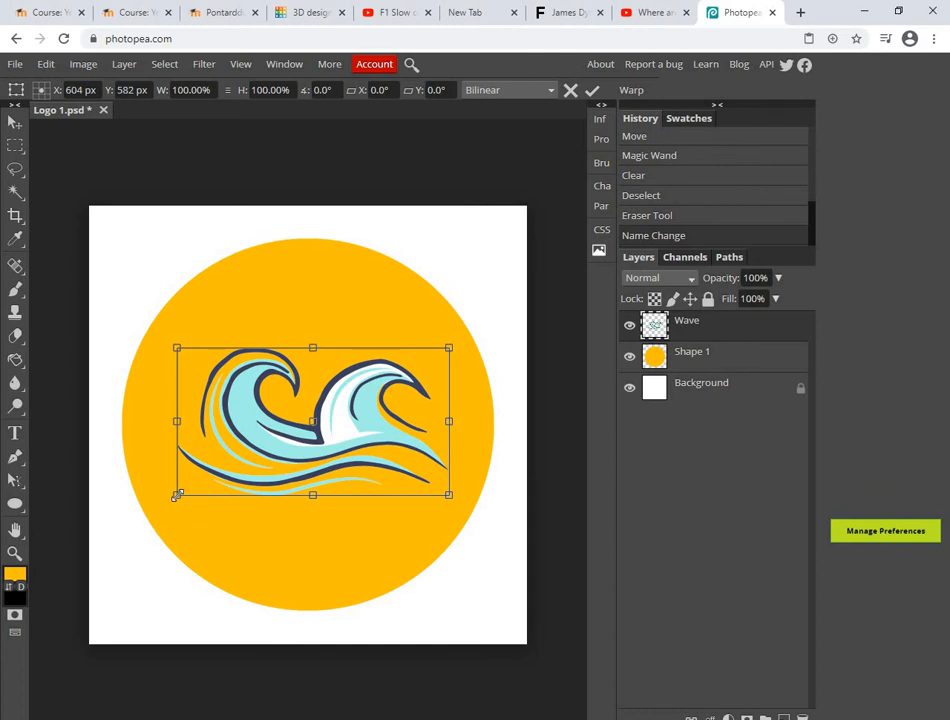
drag(155, 508, 131, 525)
drag(449, 347, 486, 327)
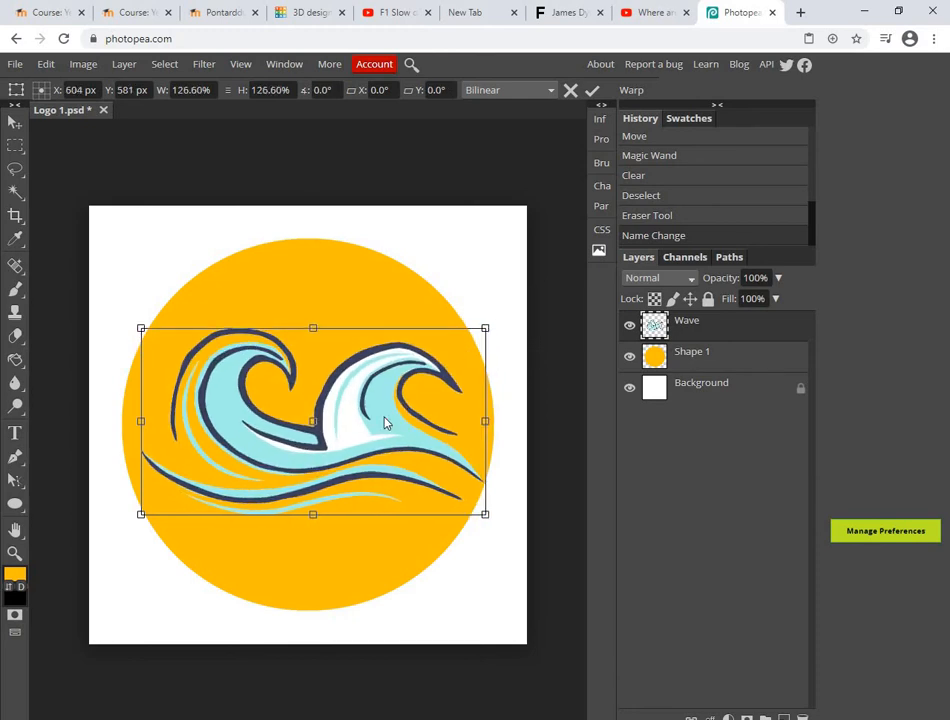
key(Return)
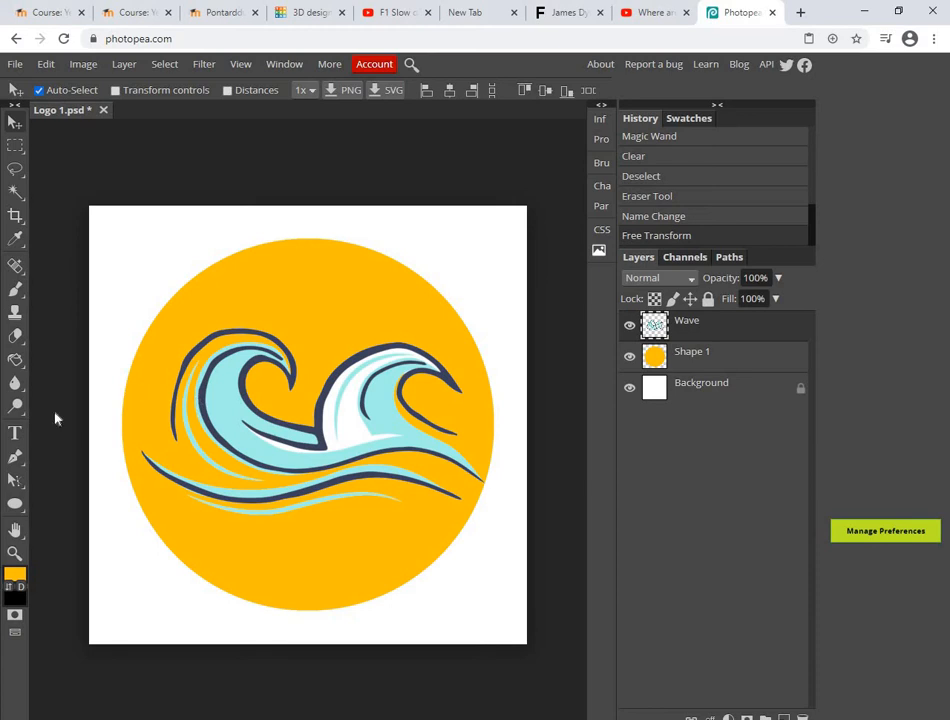
Add the text "SURF FEST" above the waves in the Desyrel font at 150 px.
click(15, 432)
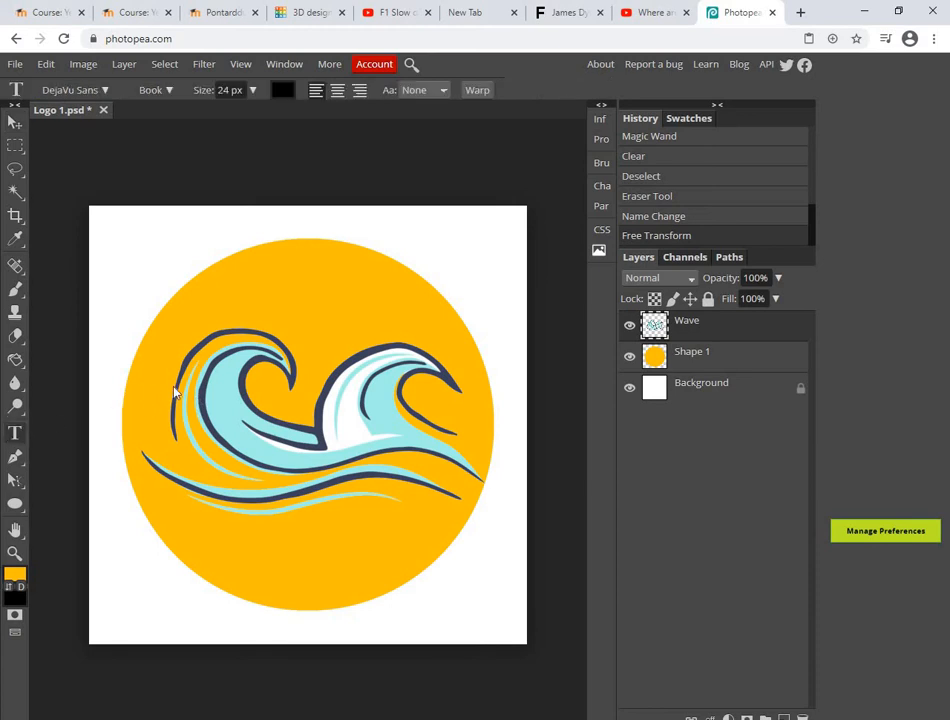
click(258, 300)
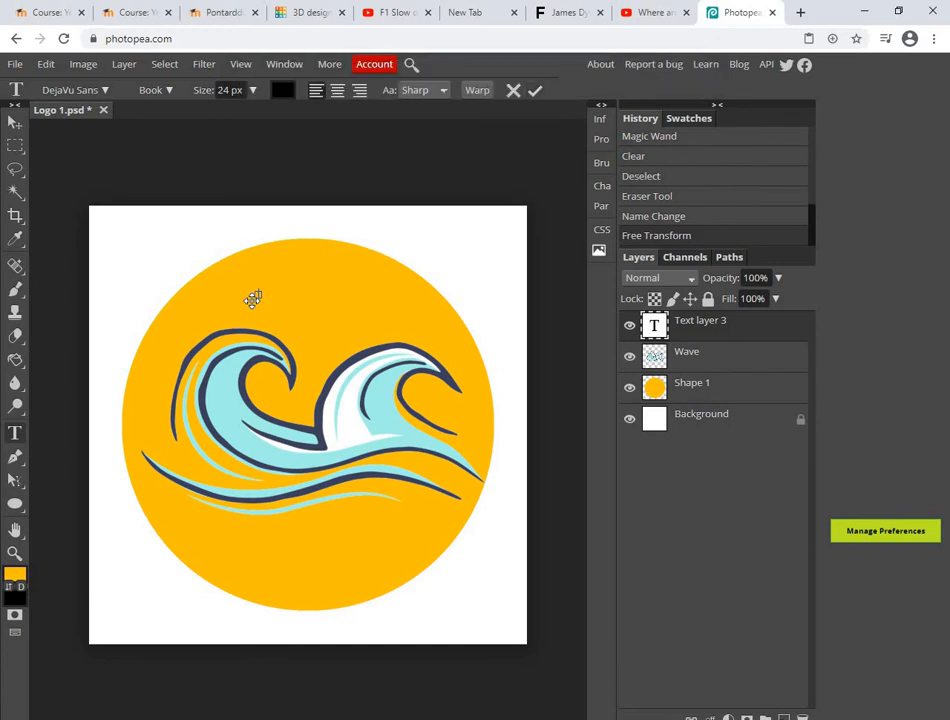
click(253, 90)
drag(231, 118, 259, 118)
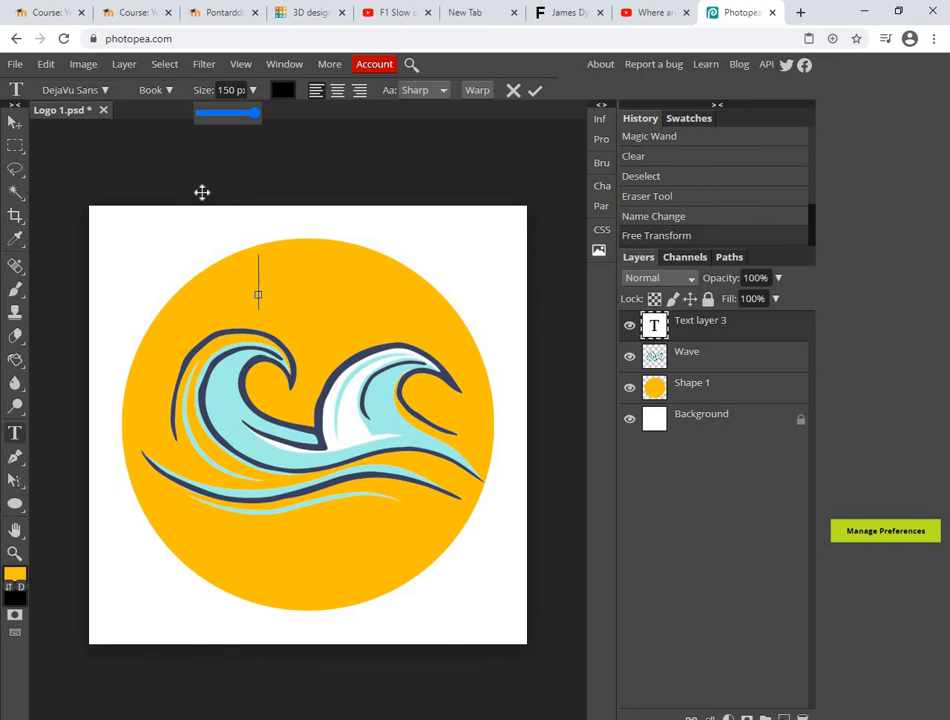
click(107, 90)
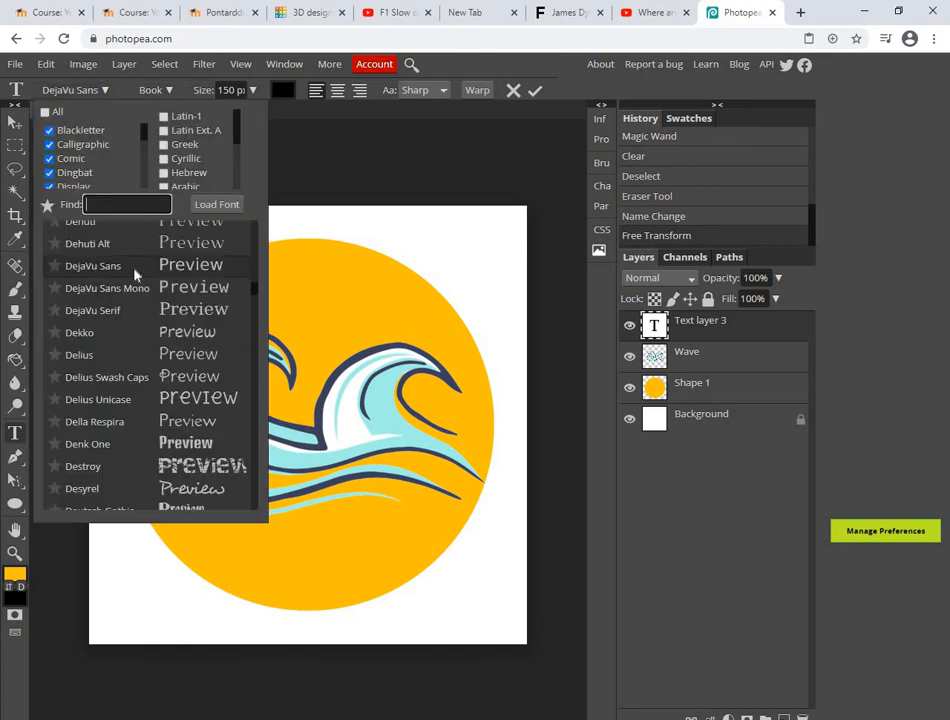
scroll(125, 343, down, 2)
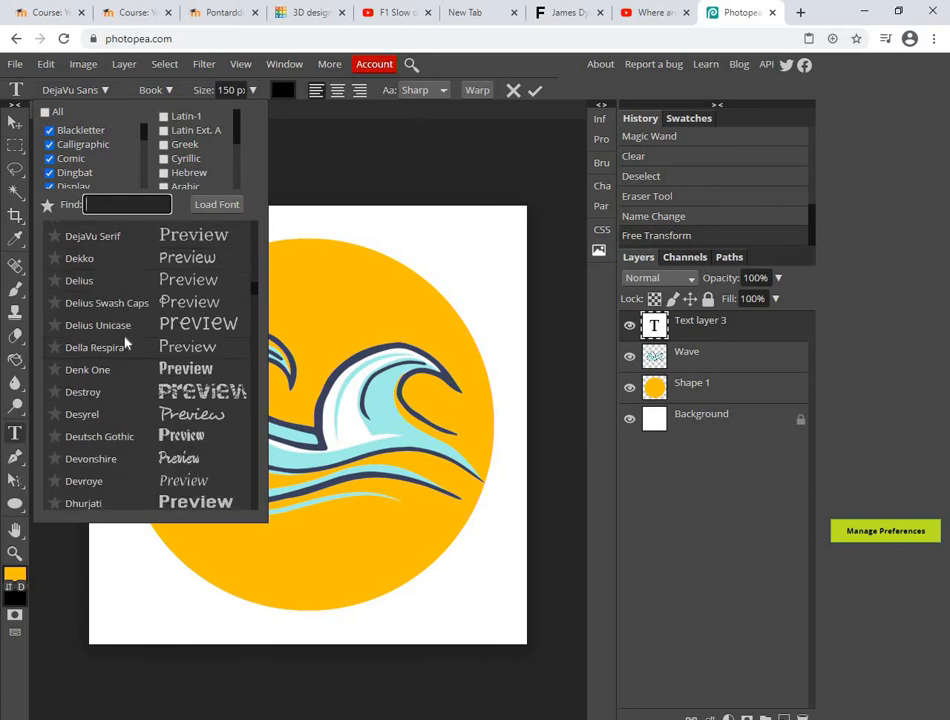
click(113, 412)
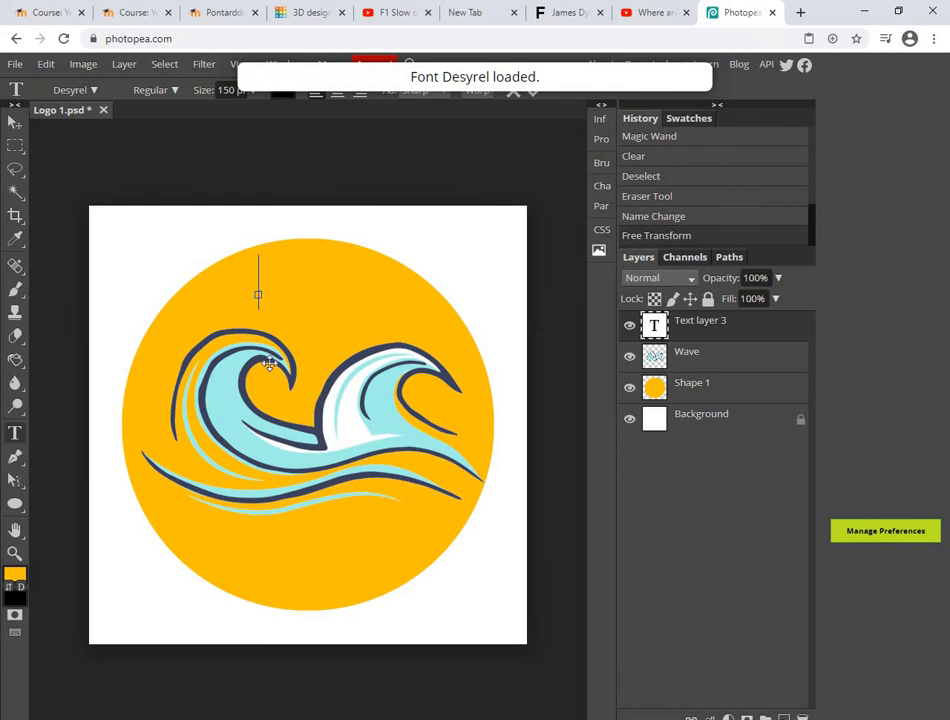
text(SU)
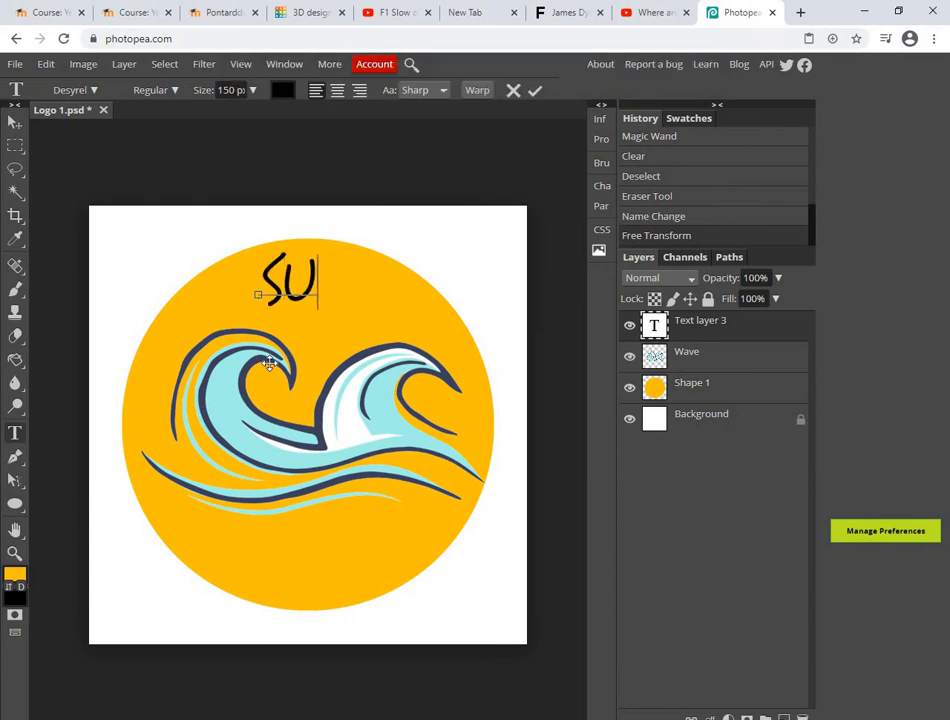
text(RF FEST)
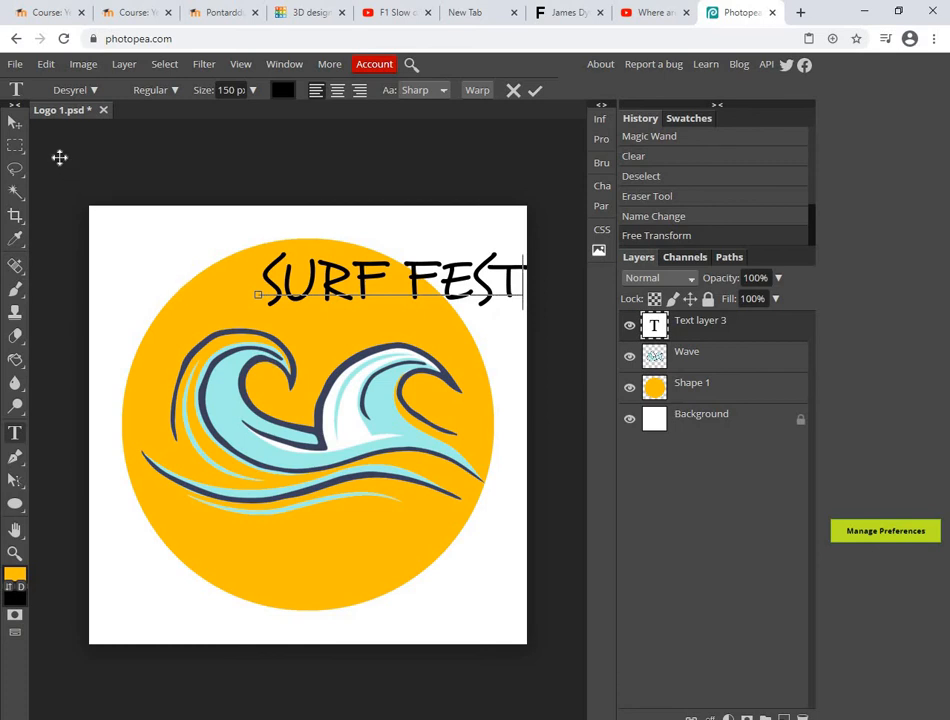
Move the SURF FEST text so it is centred horizontally in the circle, just over the wave tops.
click(15, 121)
drag(422, 287, 333, 322)
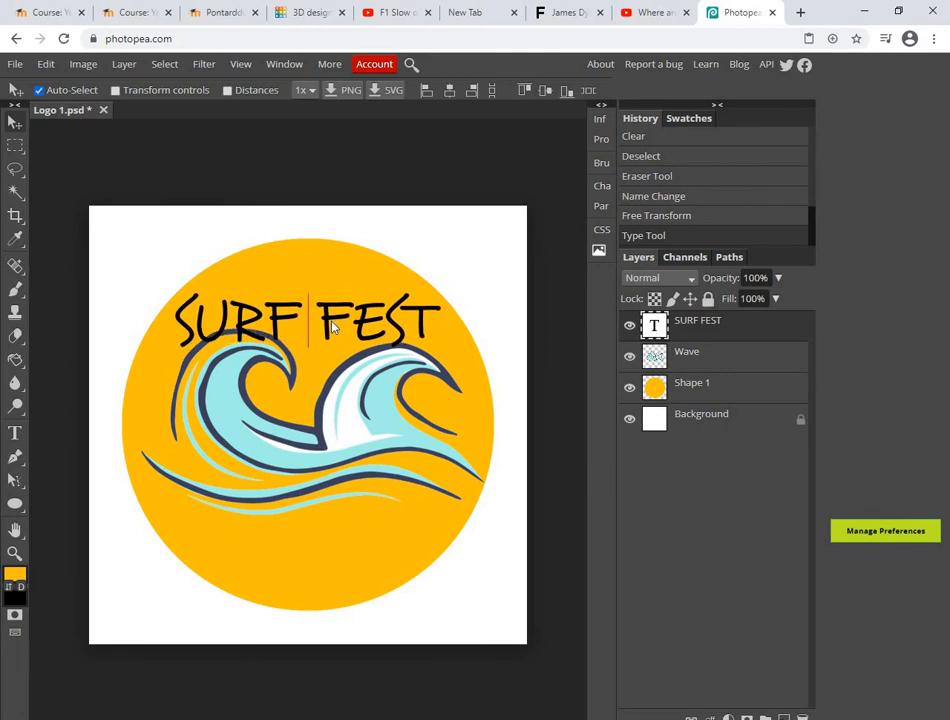
drag(332, 326, 332, 326)
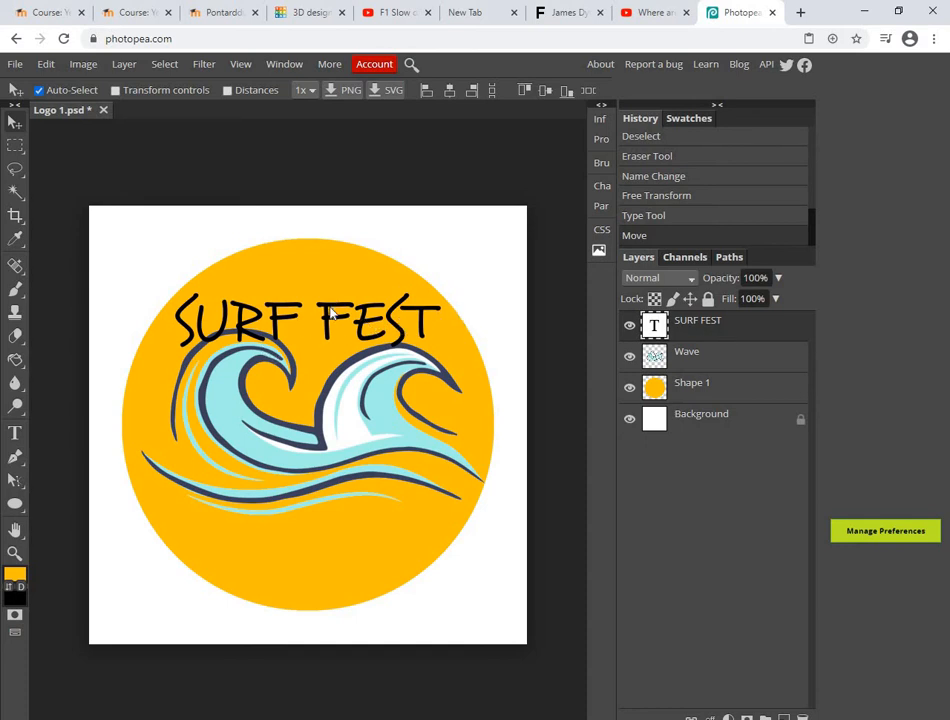
Duplicate the SURF FEST text layer and place the copy straight below the waves.
right_click(695, 328)
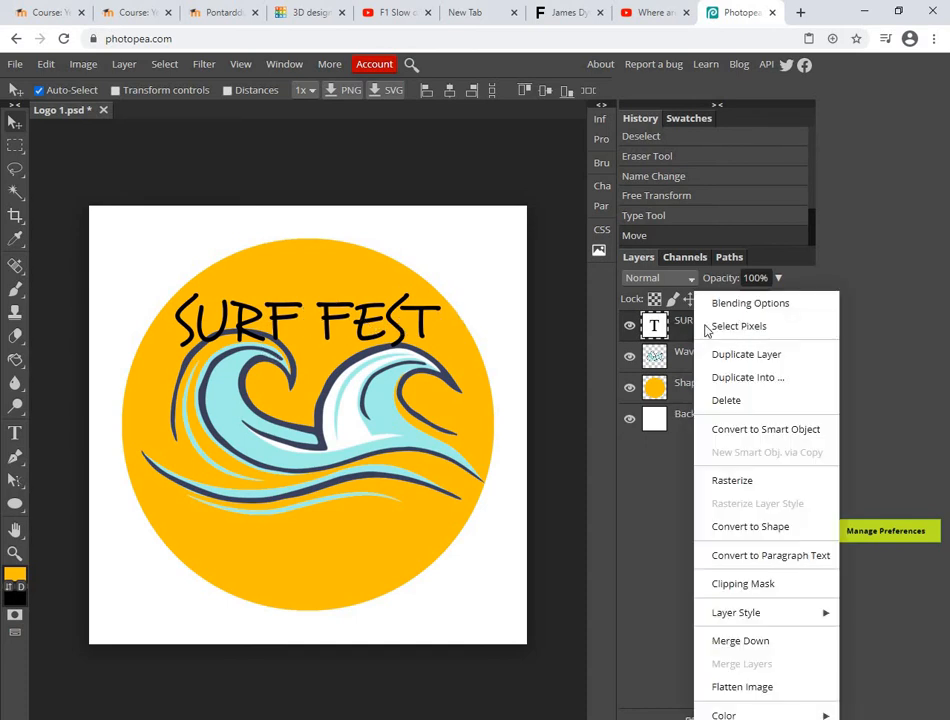
click(778, 357)
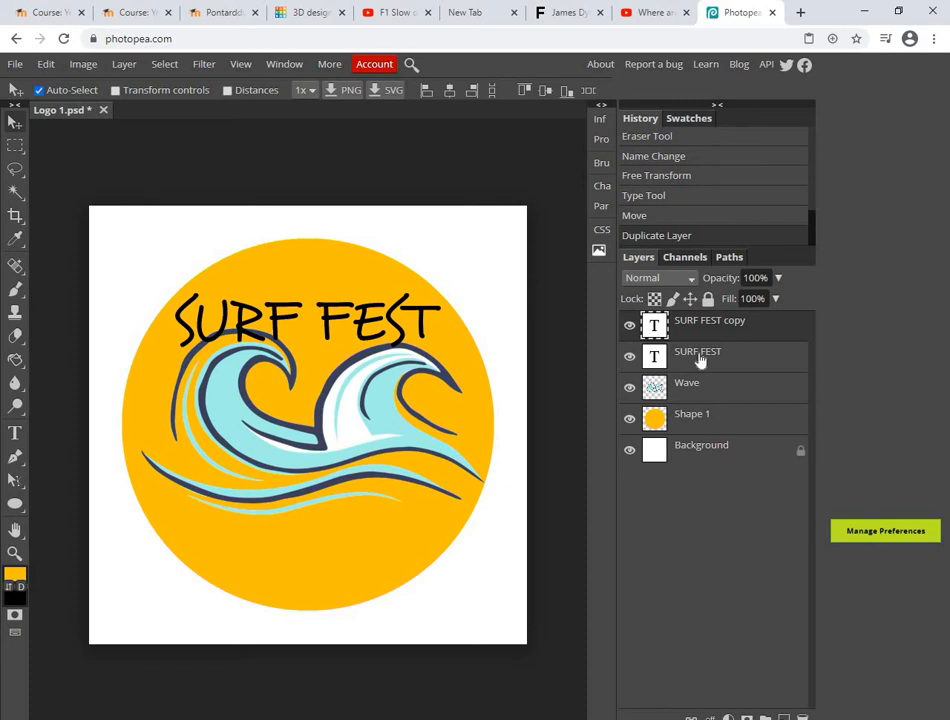
drag(297, 335, 295, 543)
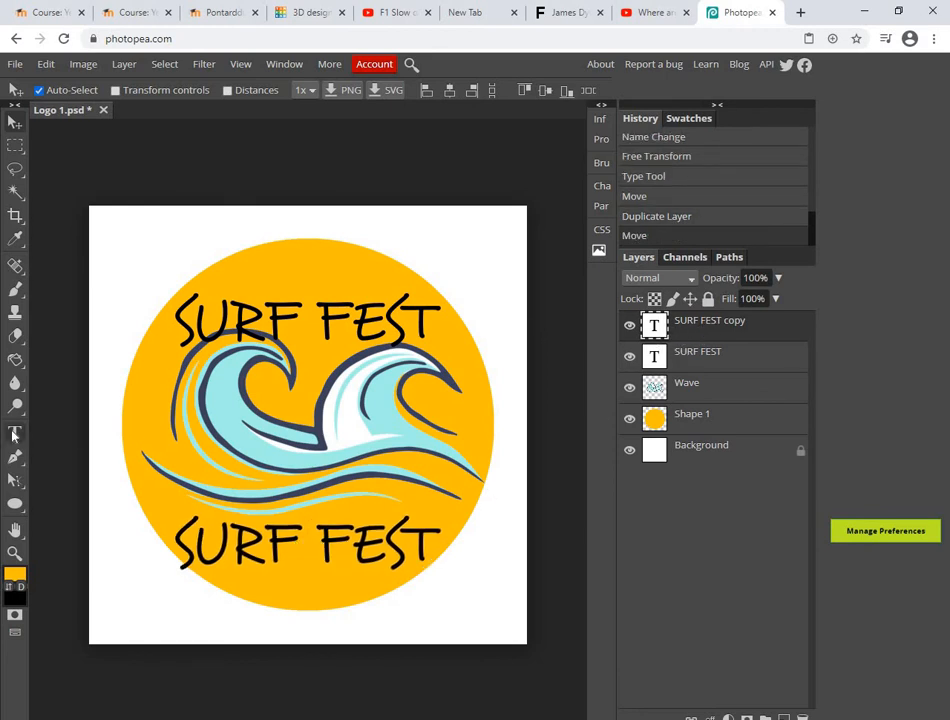
Change the lower text copy to "2020", centre-align it and position it in the middle of the circle below the waves.
click(14, 433)
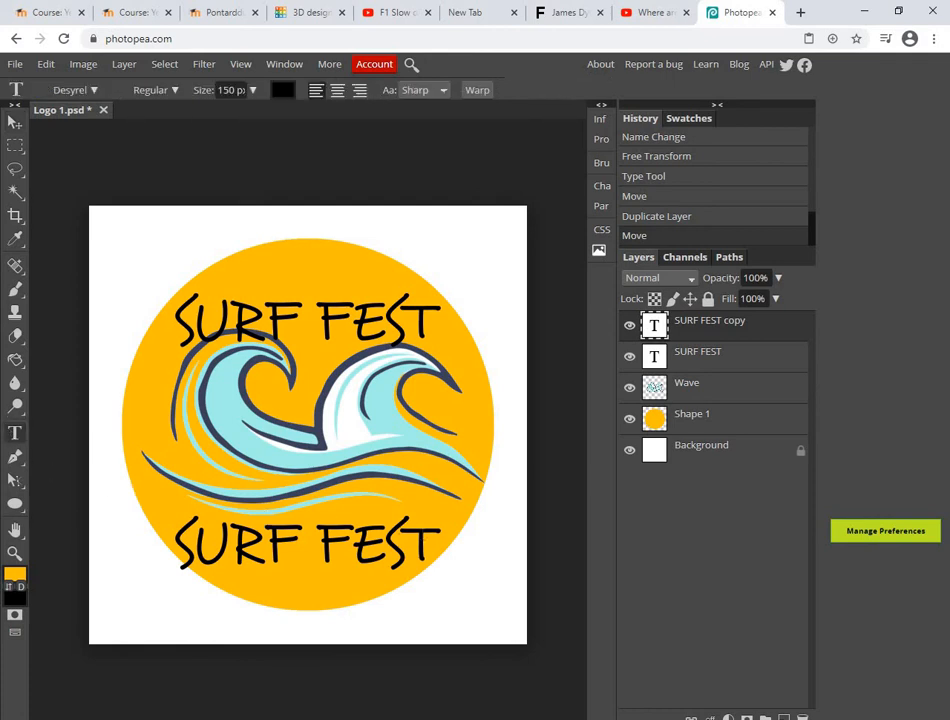
drag(438, 548, 168, 558)
text(2020)
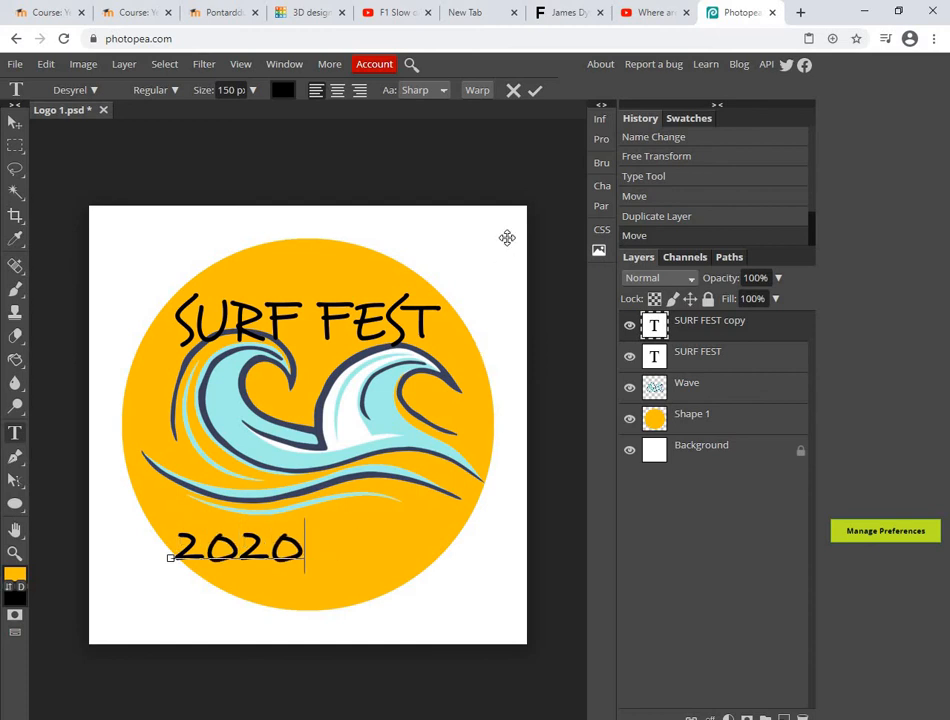
click(338, 90)
click(14, 121)
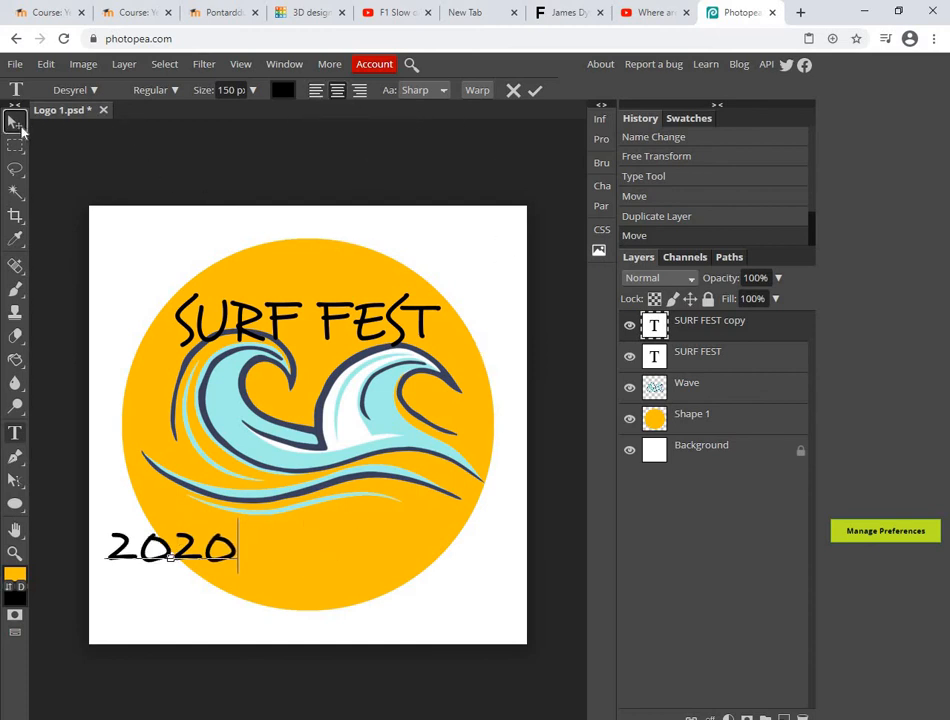
drag(197, 565, 333, 566)
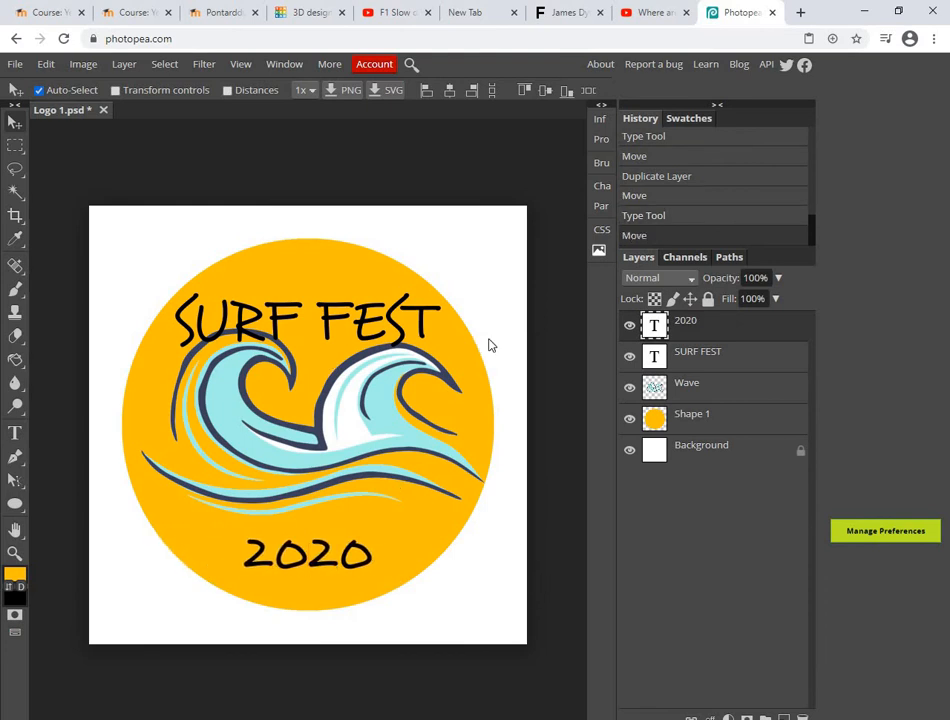
Warp the SURF FEST text with the Arch style at a horizontal bend of 50%.
click(720, 365)
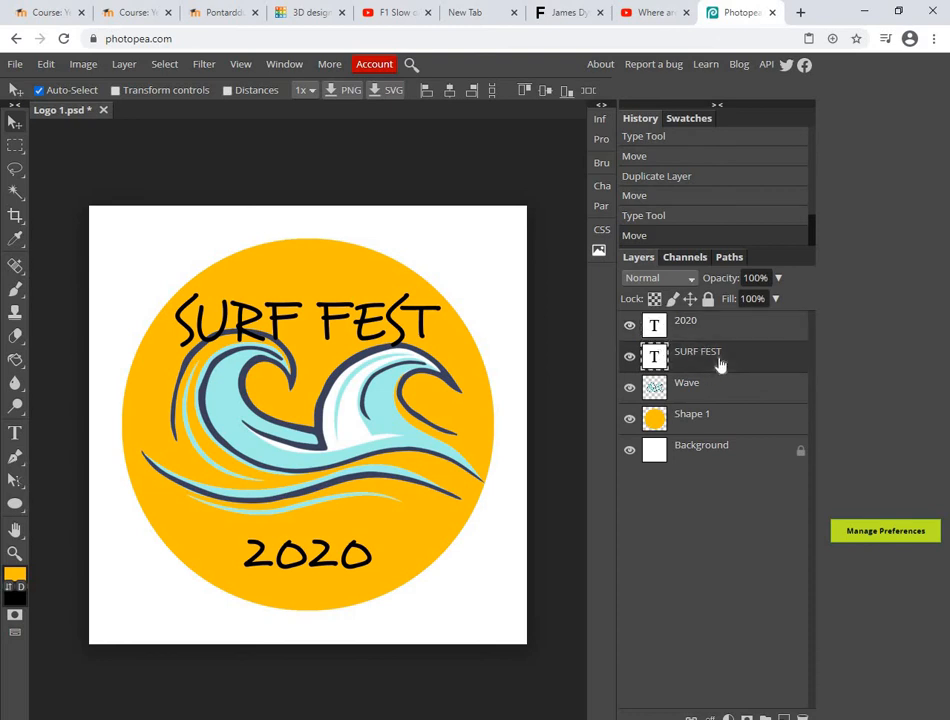
right_click(720, 365)
click(693, 367)
click(15, 433)
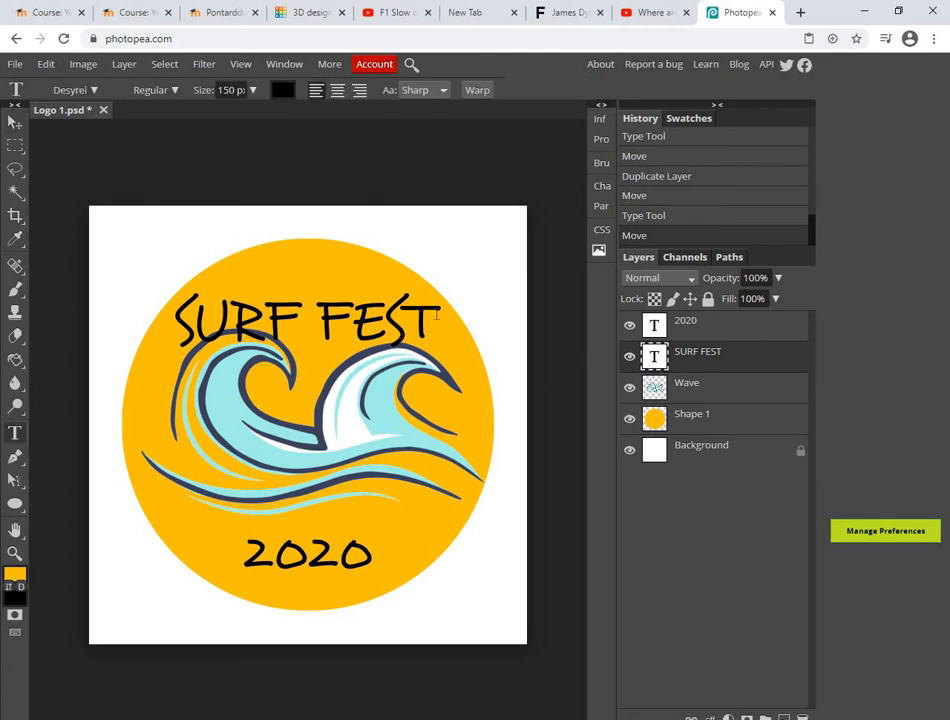
drag(438, 314, 172, 320)
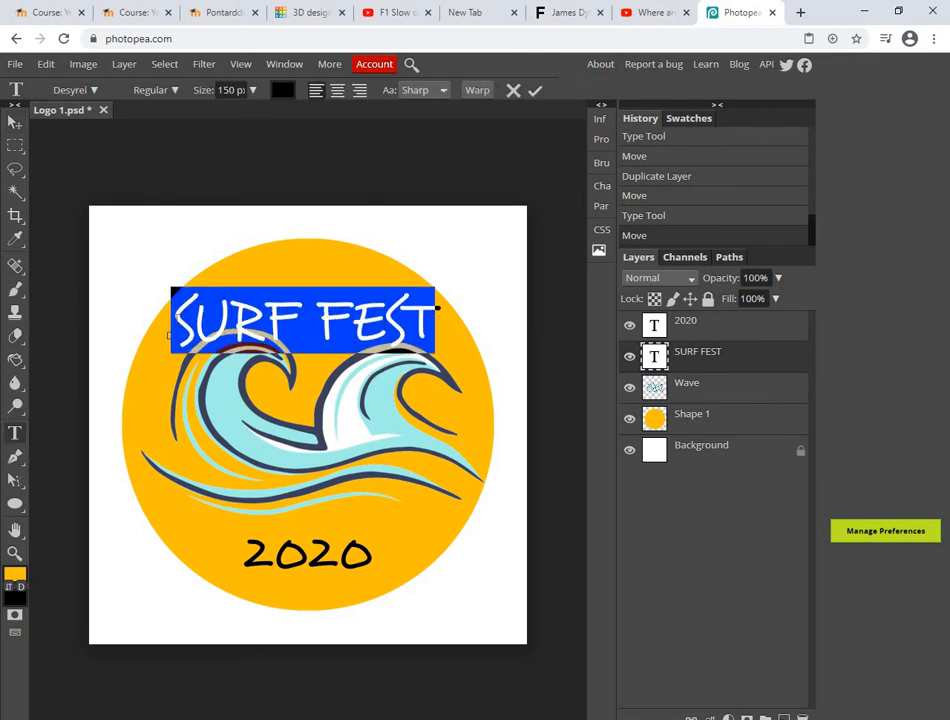
click(477, 91)
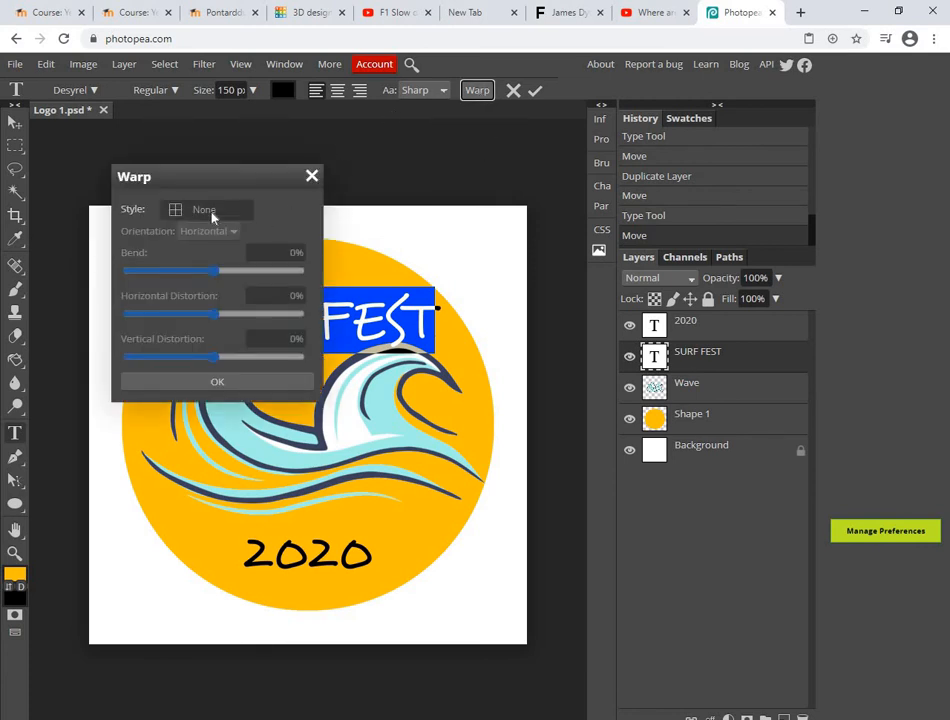
drag(220, 178, 471, 155)
drag(540, 146, 540, 130)
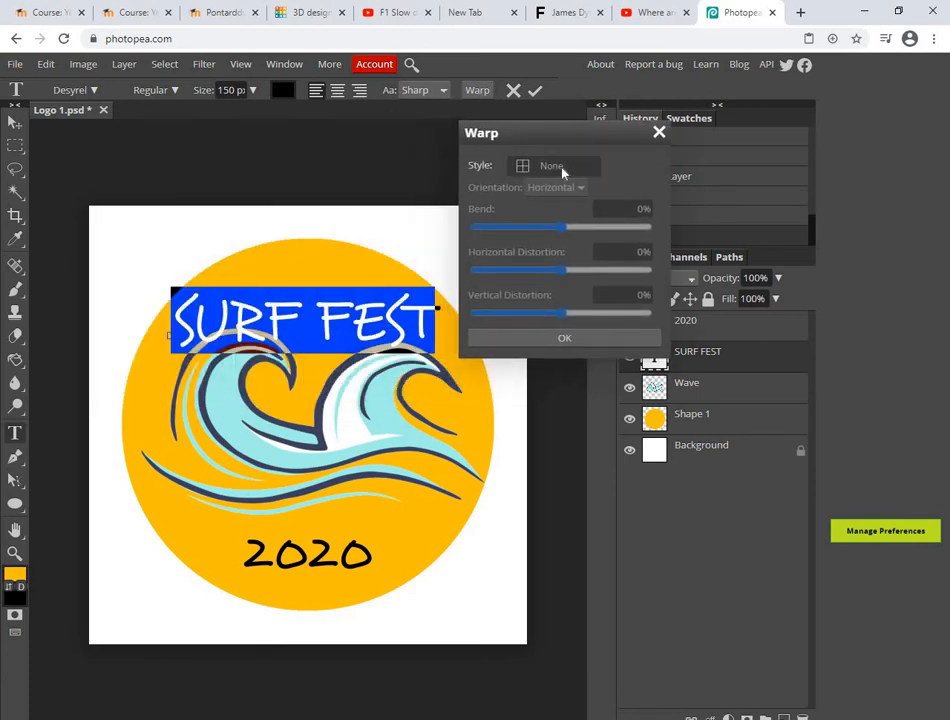
click(562, 168)
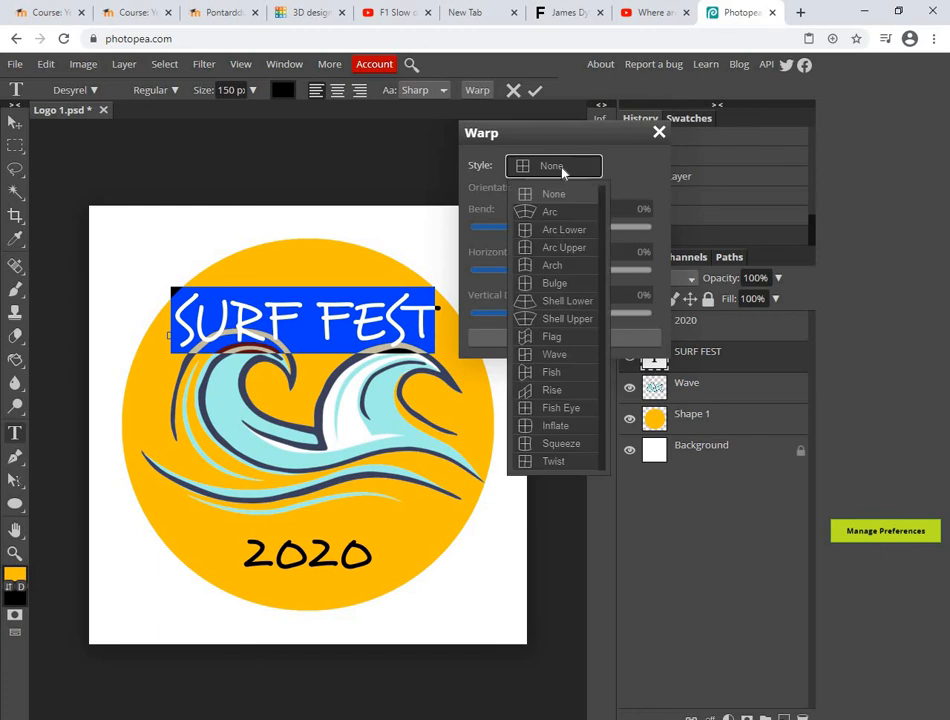
click(567, 270)
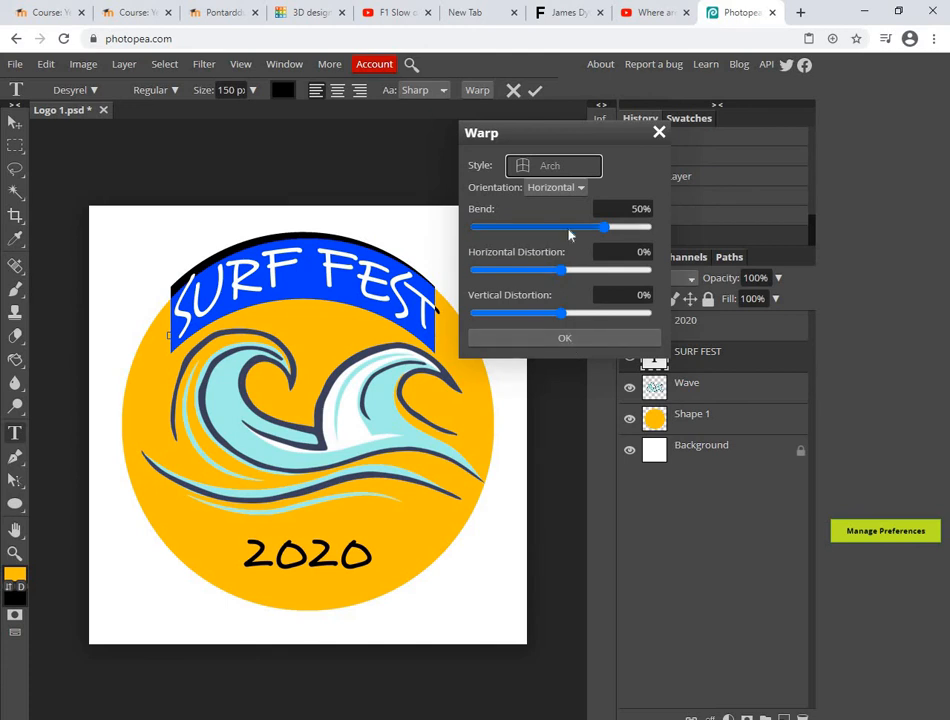
click(576, 338)
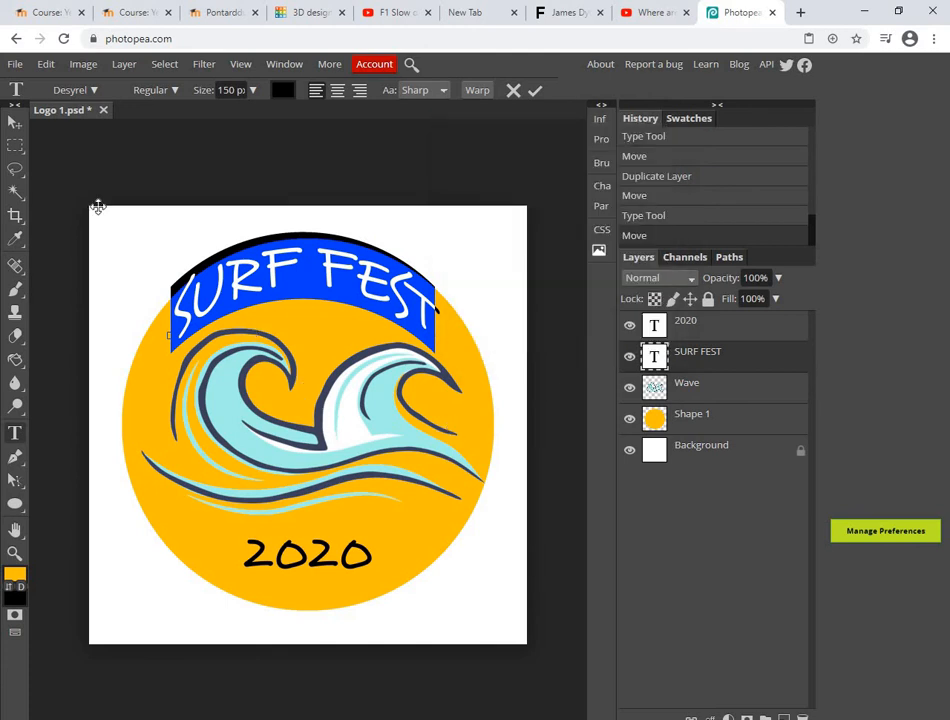
Move the arched SURF FEST text slightly down so it fits inside the circle's upper edge.
click(16, 127)
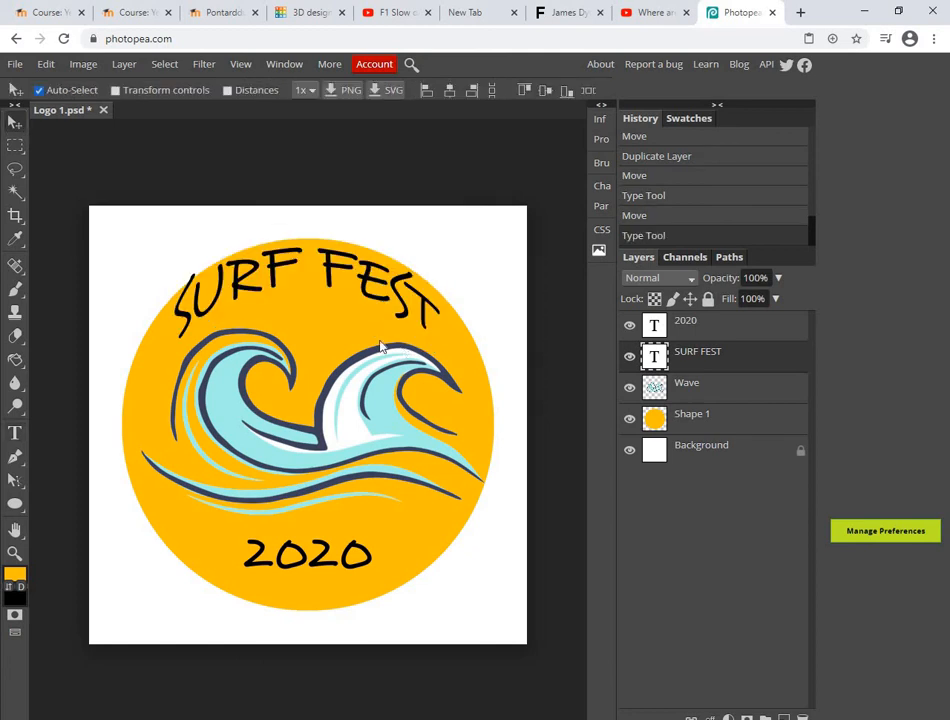
click(352, 287)
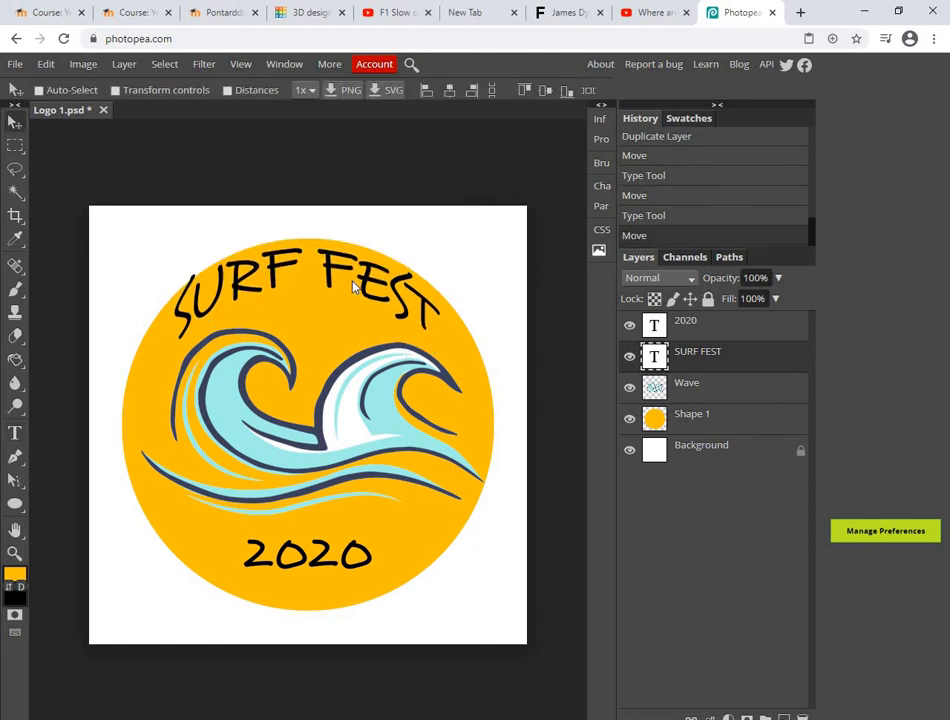
mouse_move(352, 287)
mouse_down()
mouse_move(339, 278)
mouse_move(352, 284)
mouse_move(339, 287)
mouse_move(350, 298)
mouse_up()
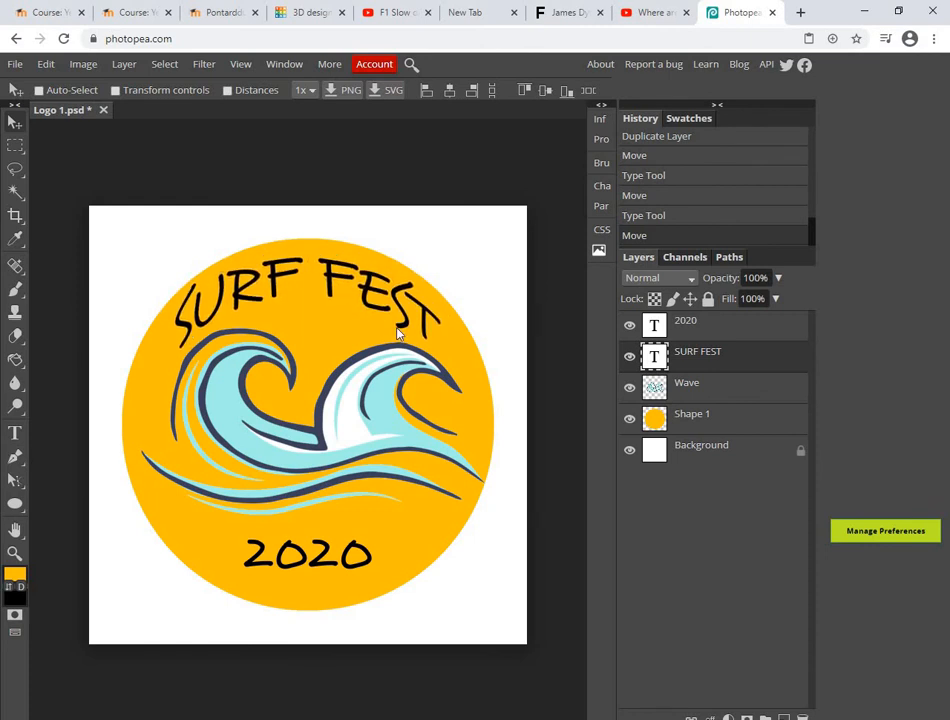
Apply the Arc warp style to the whole 2020 text below the waves.
click(703, 334)
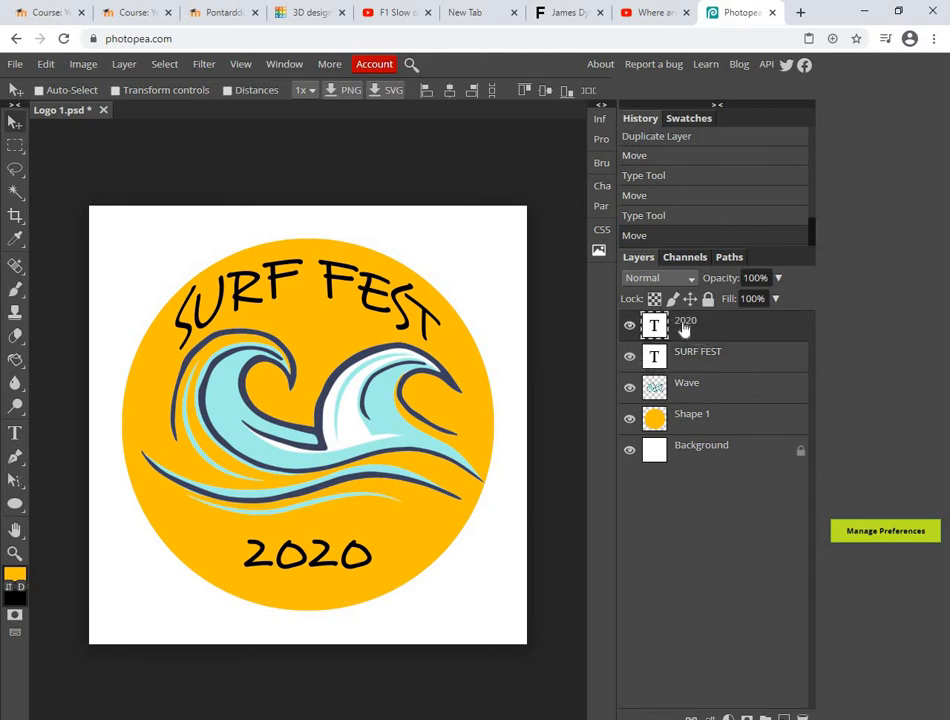
click(15, 434)
click(373, 547)
drag(373, 547, 240, 548)
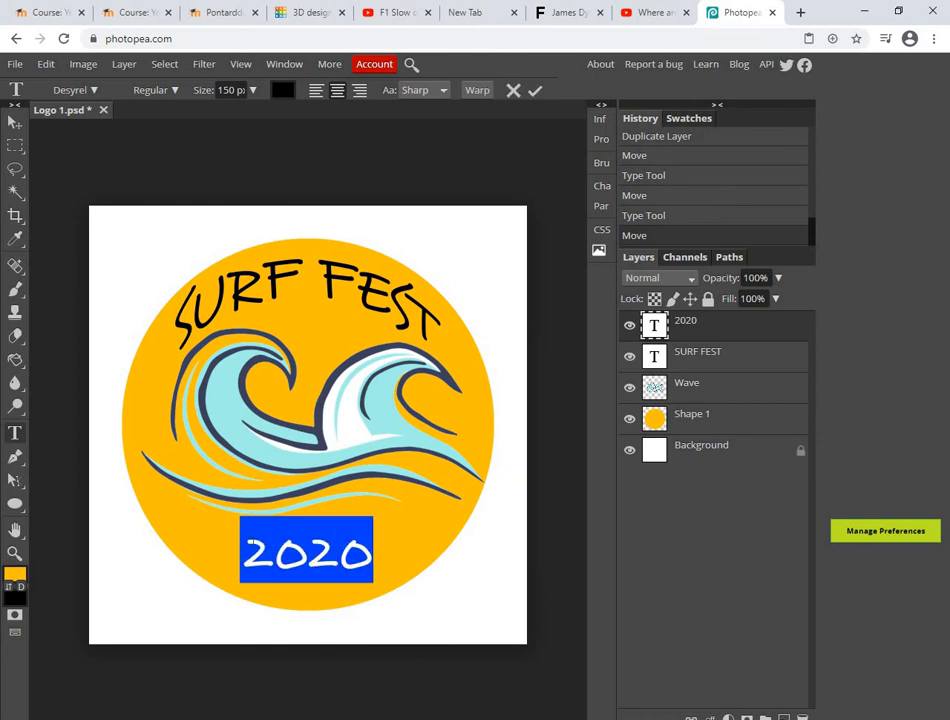
click(477, 90)
click(536, 170)
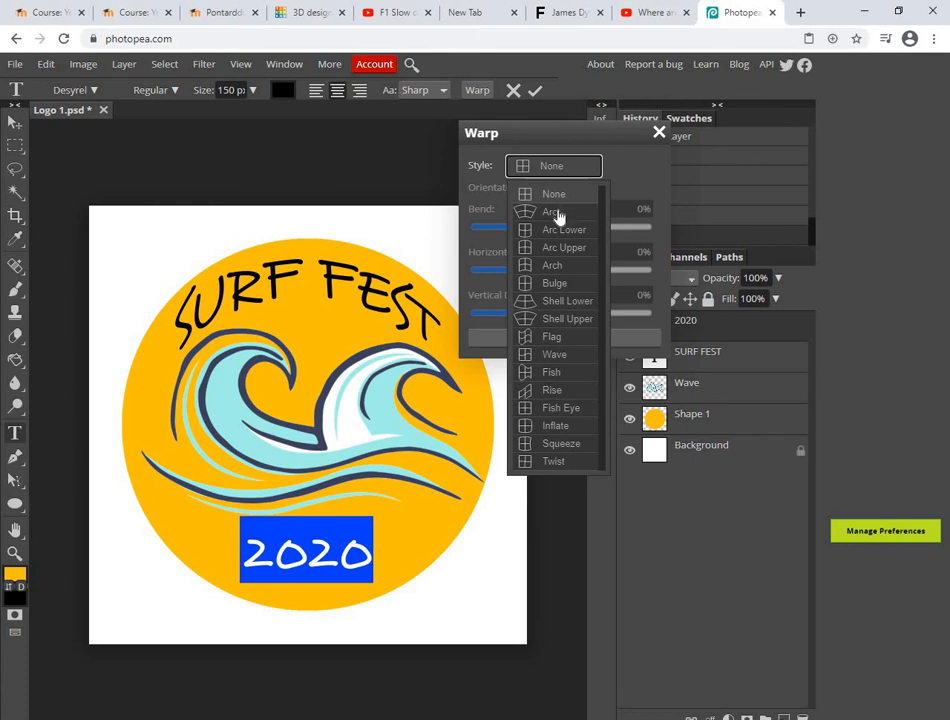
click(557, 213)
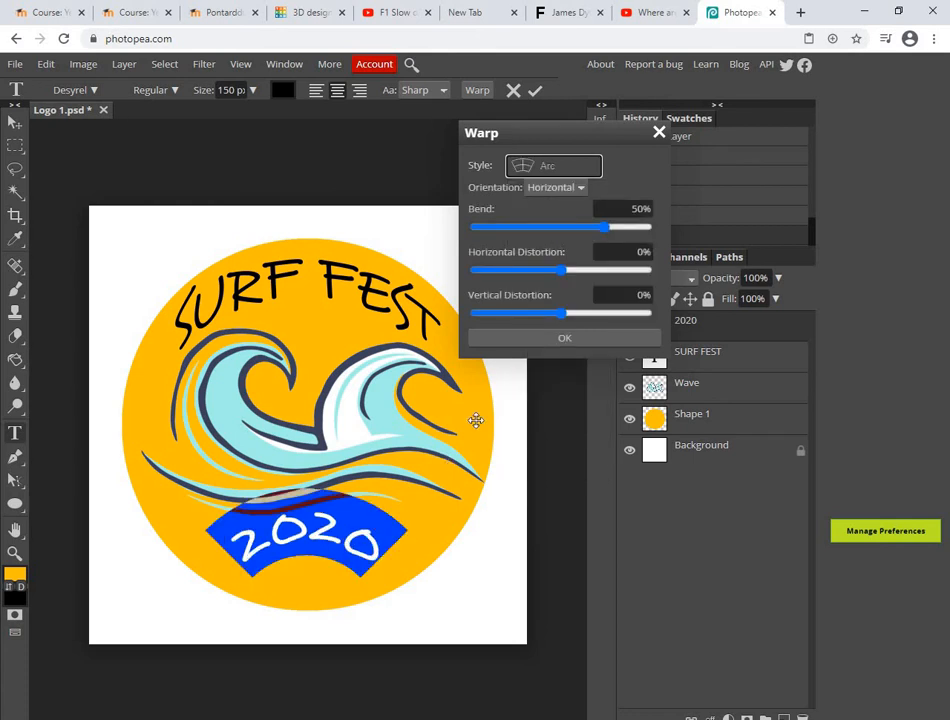
Set the bend of the 2020 text's Arc warp to -50% so it follows the circle's lower edge.
drag(605, 232, 516, 231)
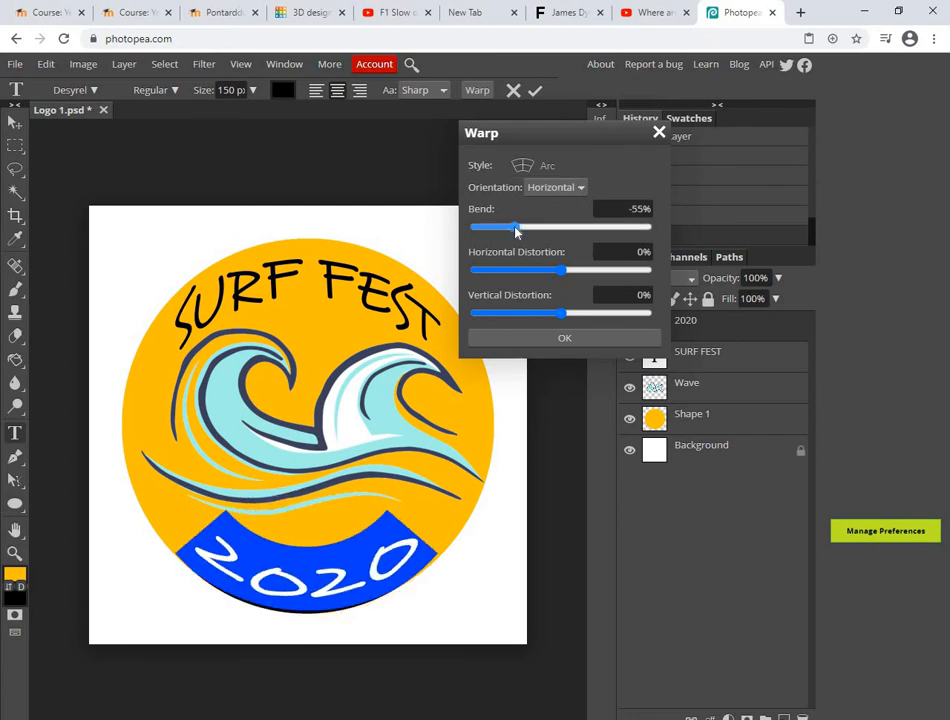
click(645, 210)
key(BackSpace)
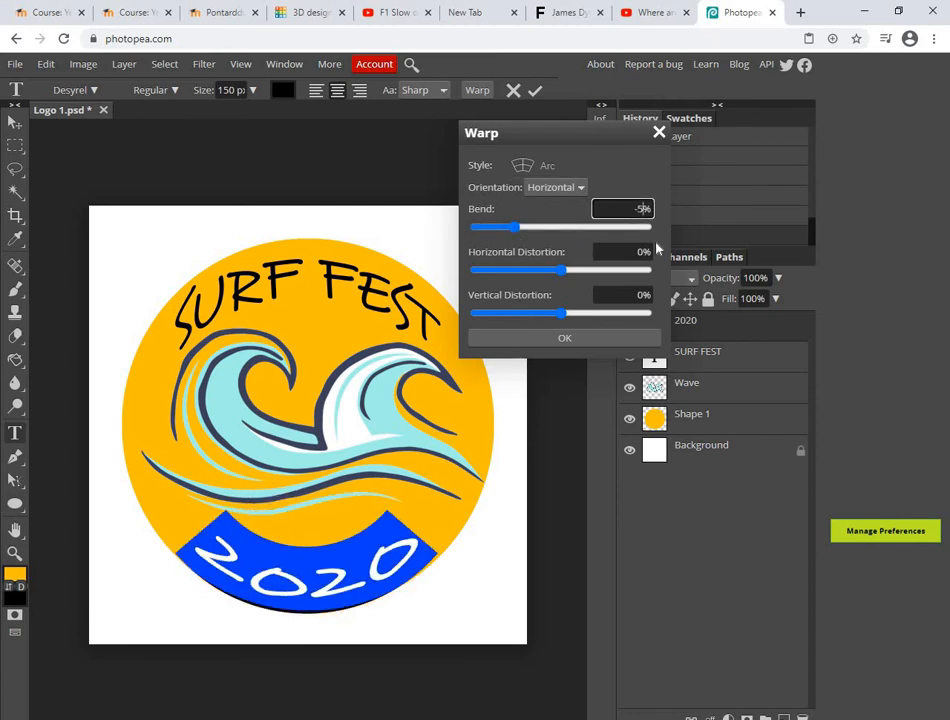
text(0)
click(590, 337)
click(15, 122)
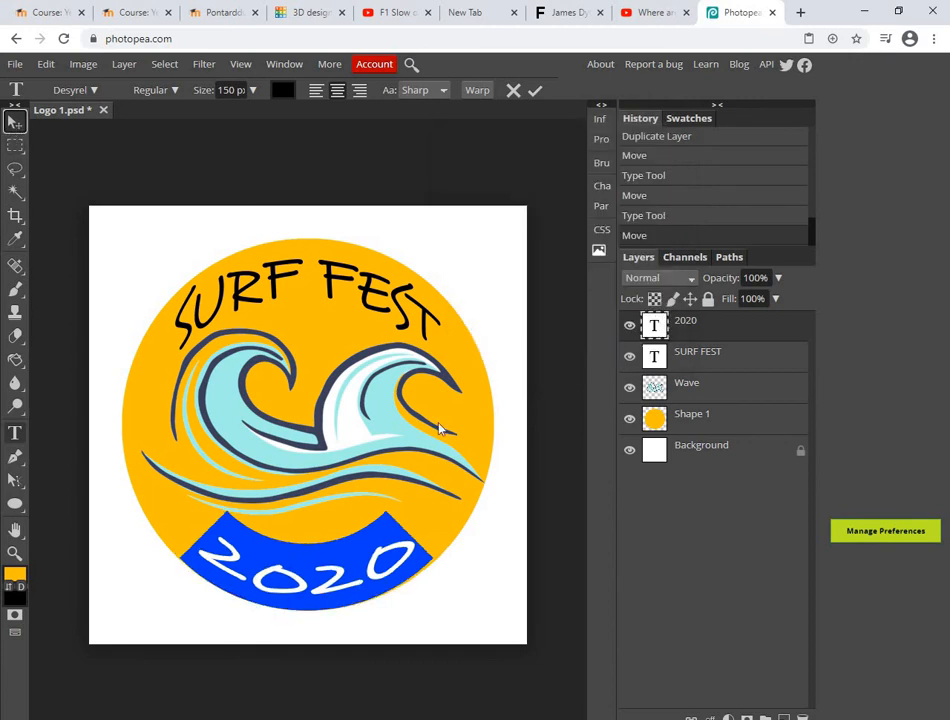
Recolour the whole 2020 text from black to a bright magenta pink.
click(15, 432)
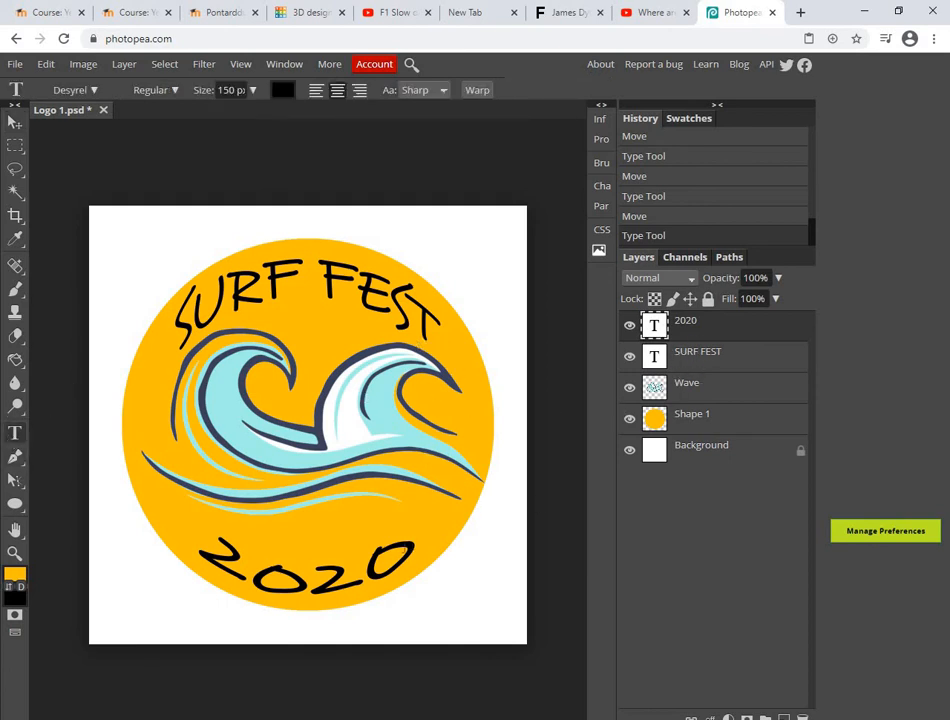
drag(396, 552, 203, 556)
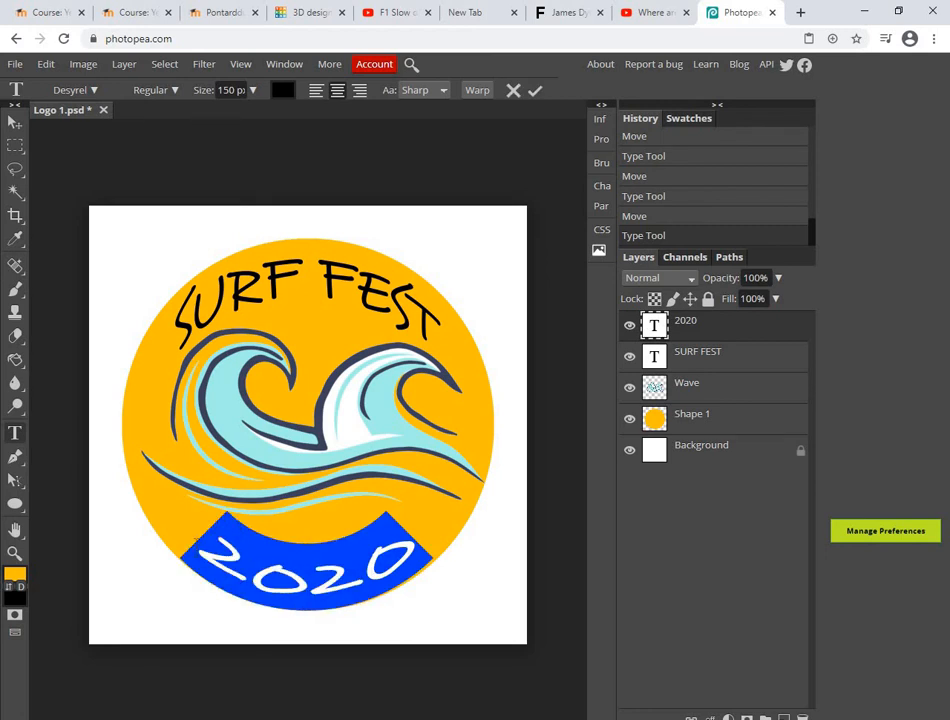
click(283, 90)
click(318, 222)
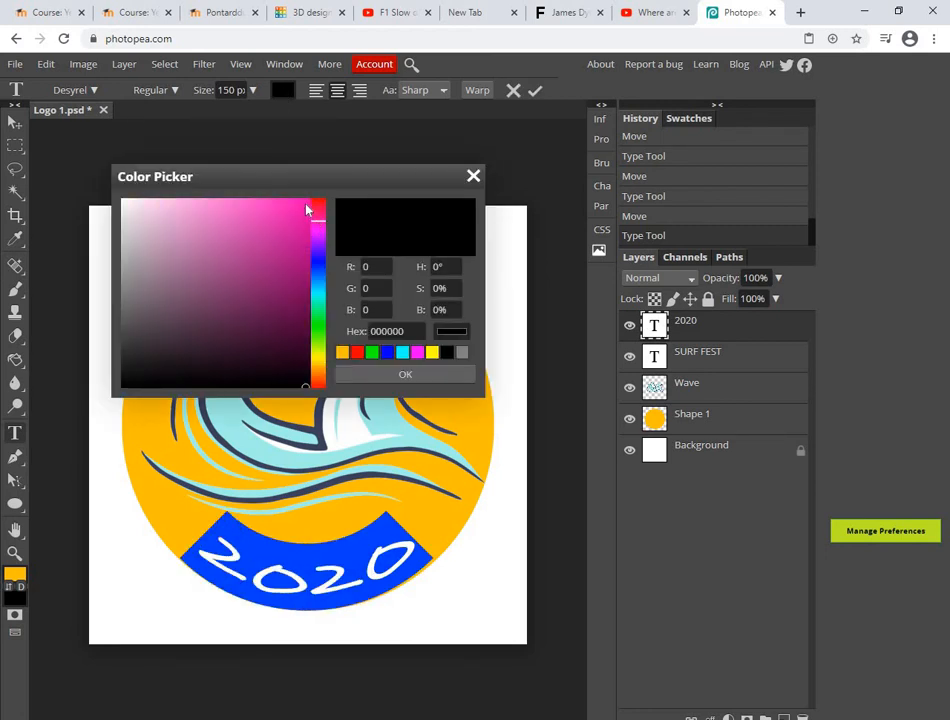
click(304, 202)
click(316, 229)
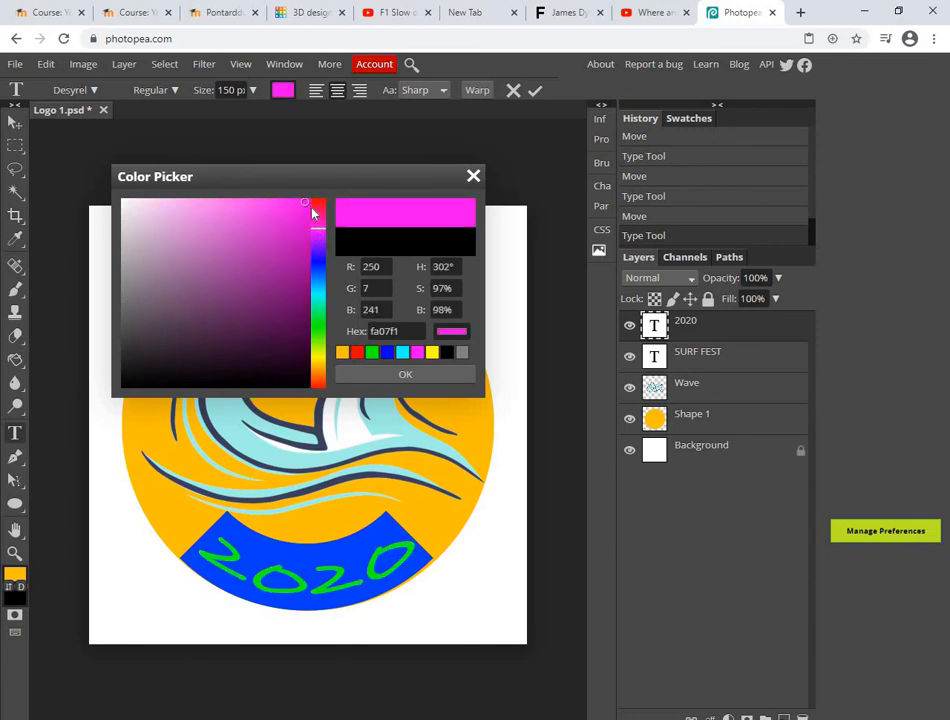
drag(320, 224, 321, 232)
click(403, 375)
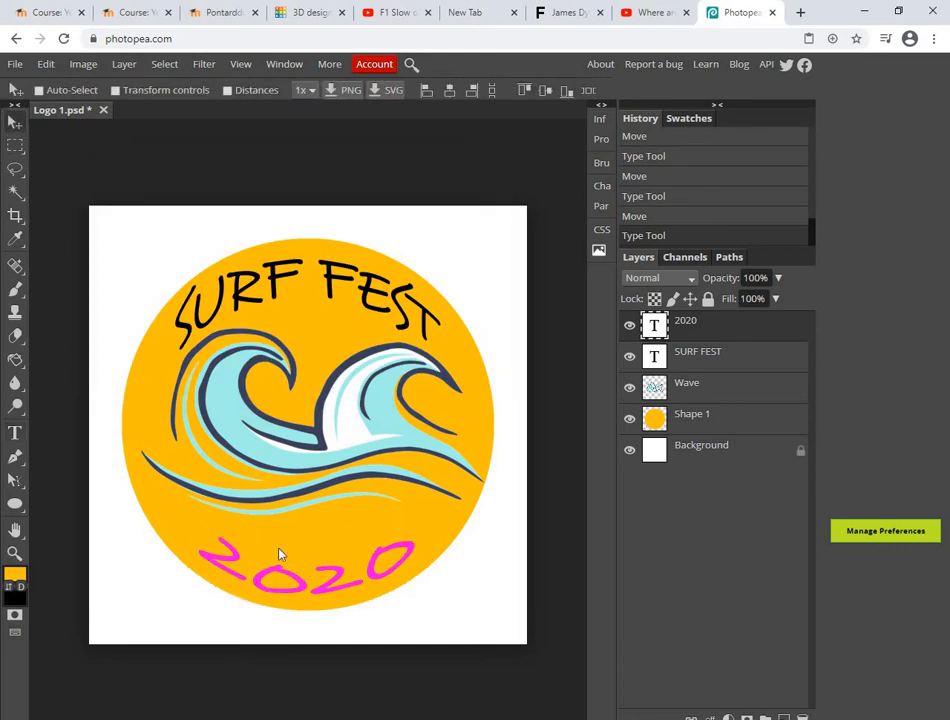
Recolour the whole arched SURF FEST text to the magenta pink fe05e3.
click(723, 358)
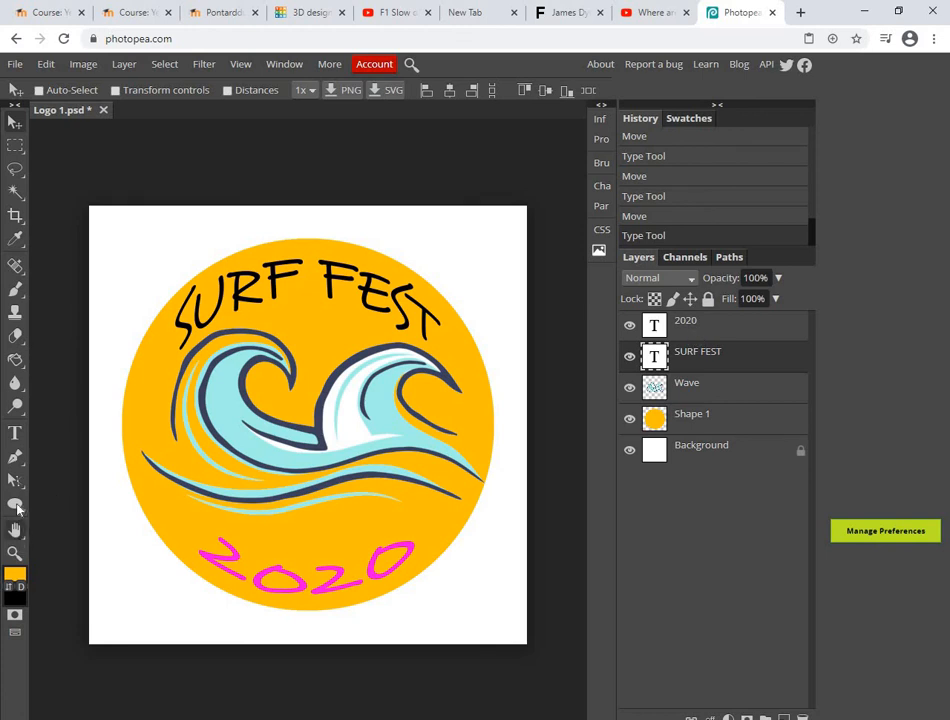
click(15, 433)
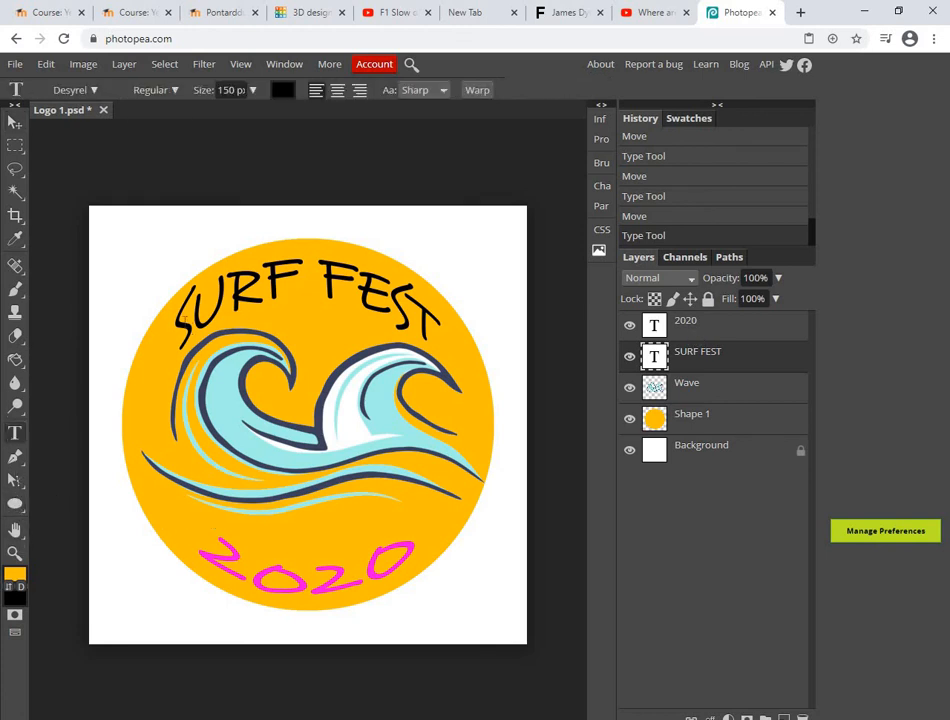
click(184, 319)
key(shift+Right)
key(shift+Right)
key(shift+Right)
key(shift+Right)
key(shift+Right)
key(shift+Right)
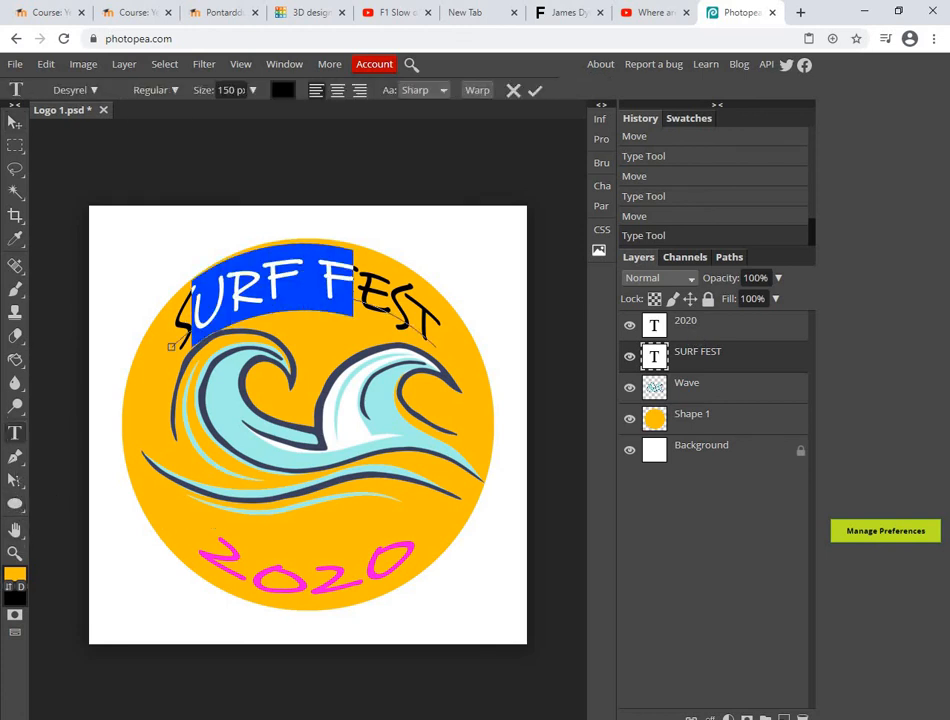
drag(175, 318, 433, 334)
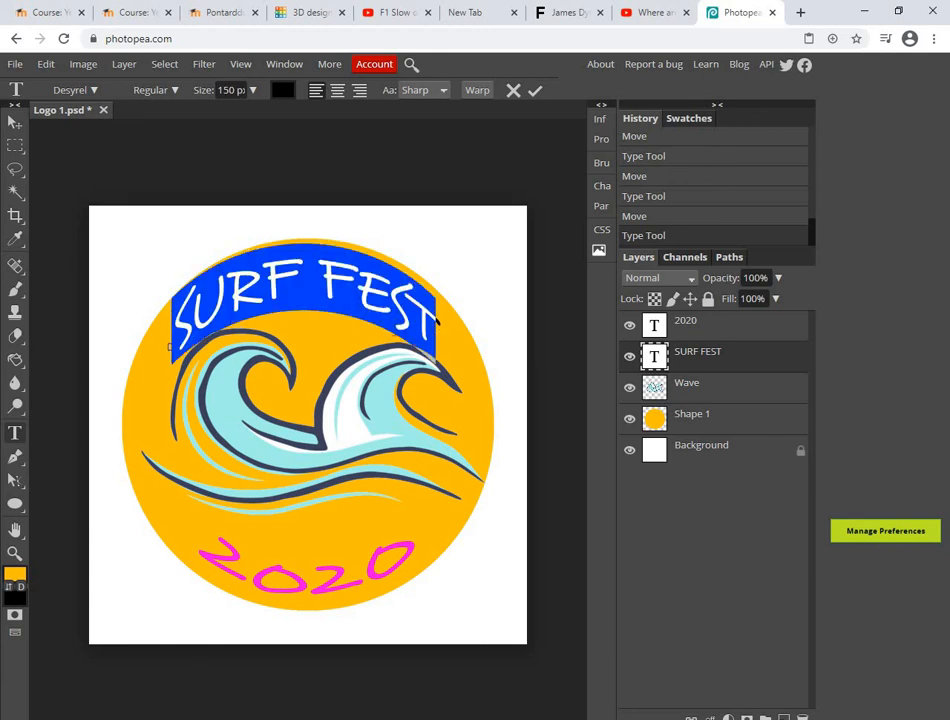
click(283, 90)
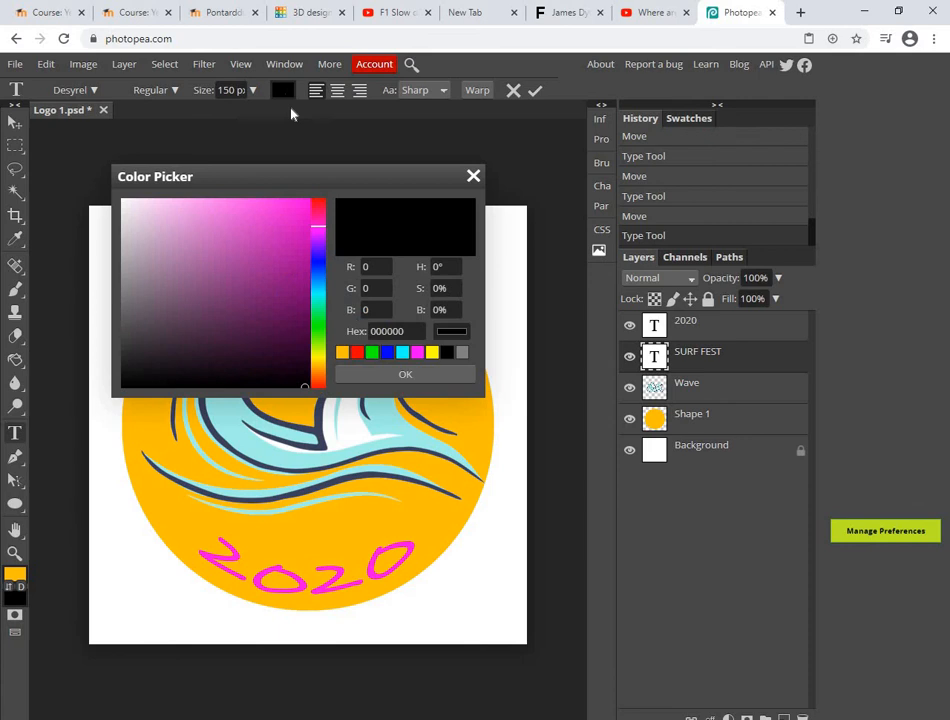
click(308, 205)
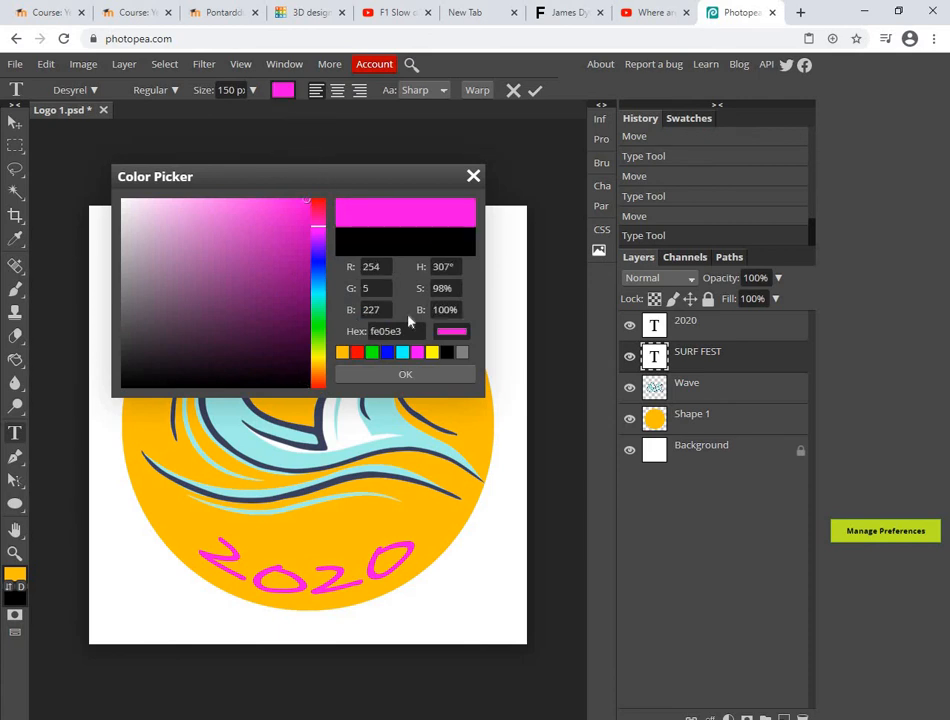
click(406, 376)
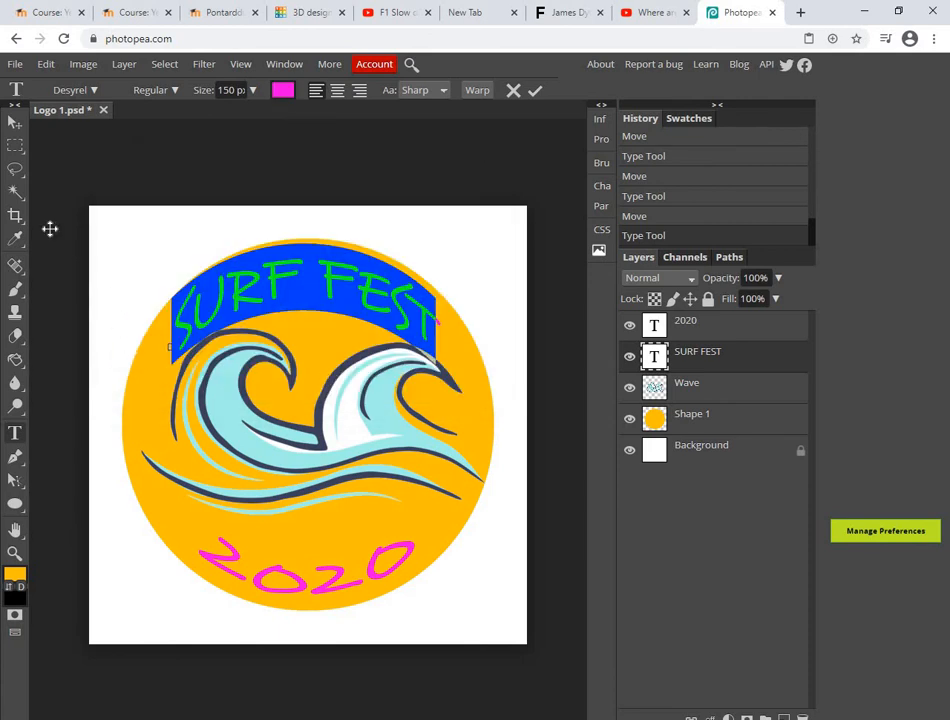
click(15, 121)
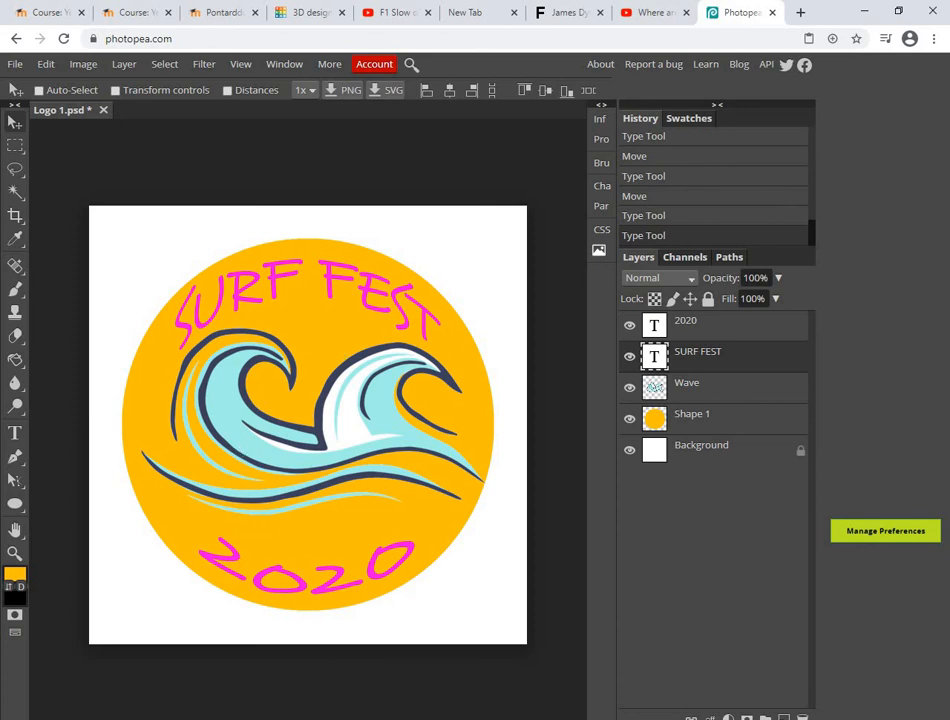
Switch to the Google Images browser window and search for "SURFBOARD".
mouse_move(250, 719)
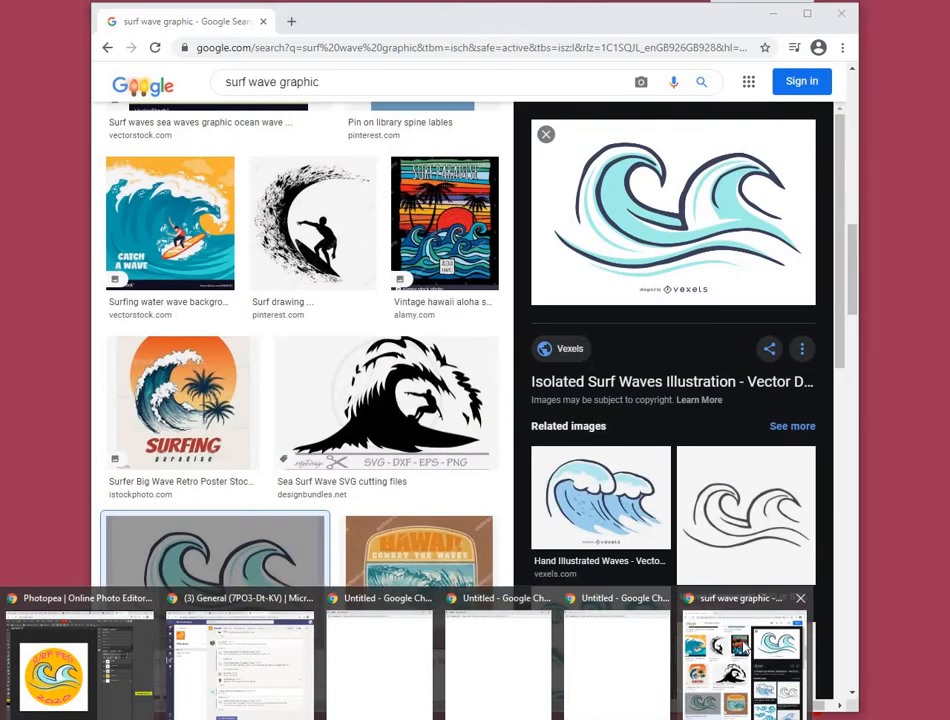
click(745, 660)
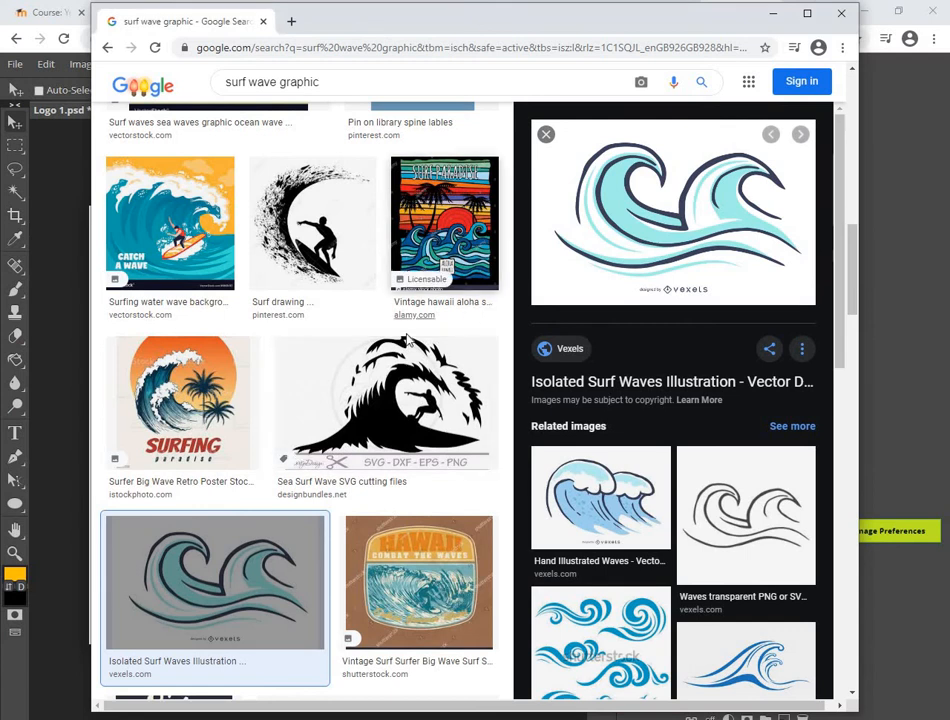
scroll(339, 121, up, 3)
drag(345, 84, 172, 90)
text(SUR)
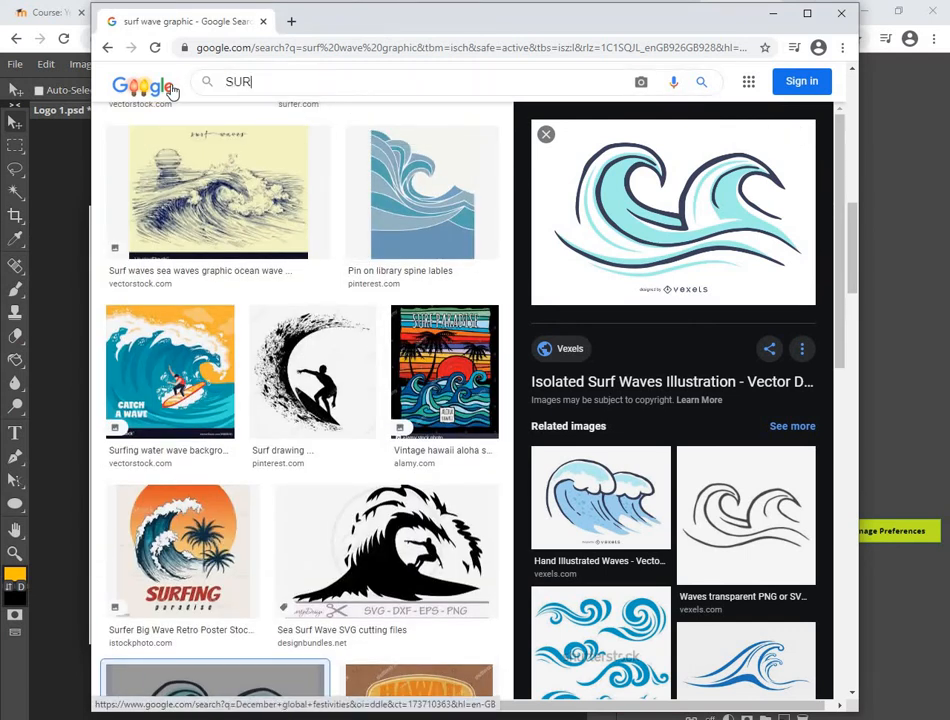
text(FBOARD)
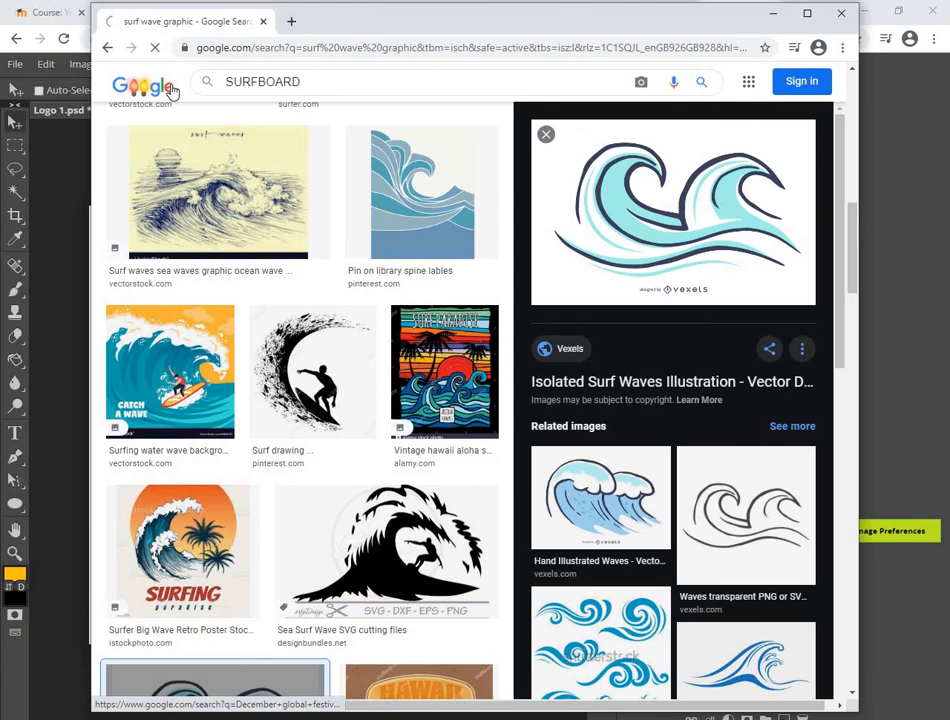
Find the green and blue CBC 5'8 Sushi Fish Soft Surfboard in the image results and copy its picture.
scroll(475, 313, down, 3)
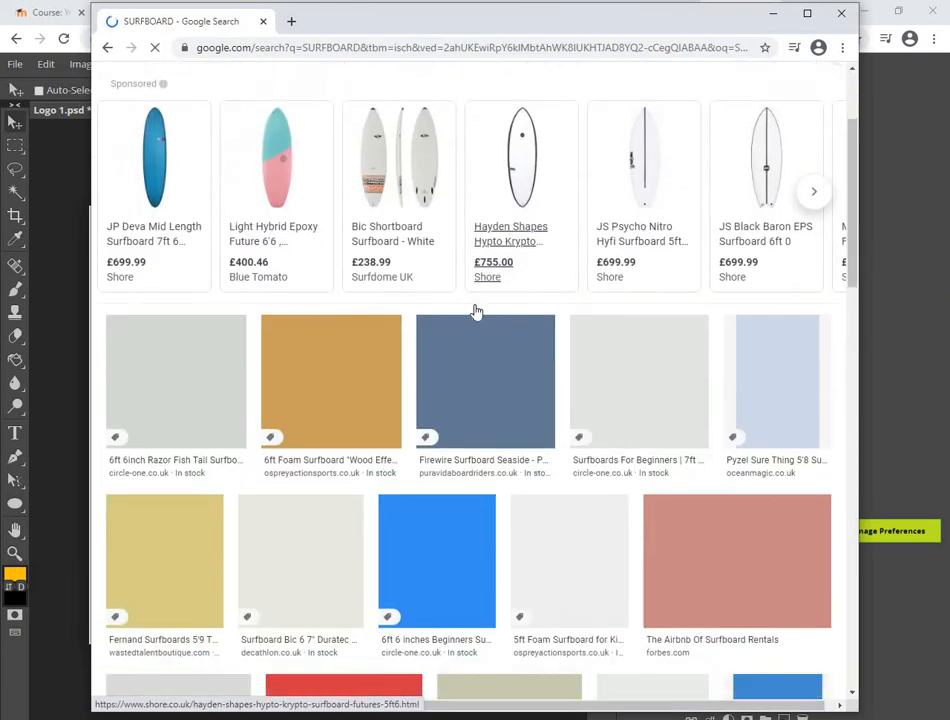
scroll(475, 313, down, 3)
scroll(475, 313, down, 2)
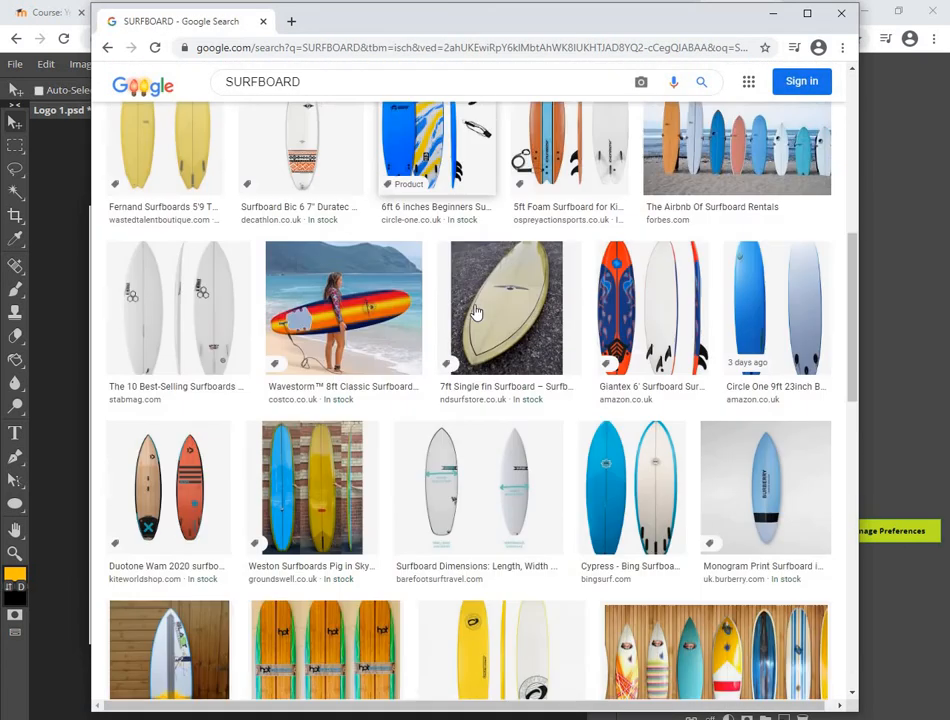
scroll(475, 313, down, 5)
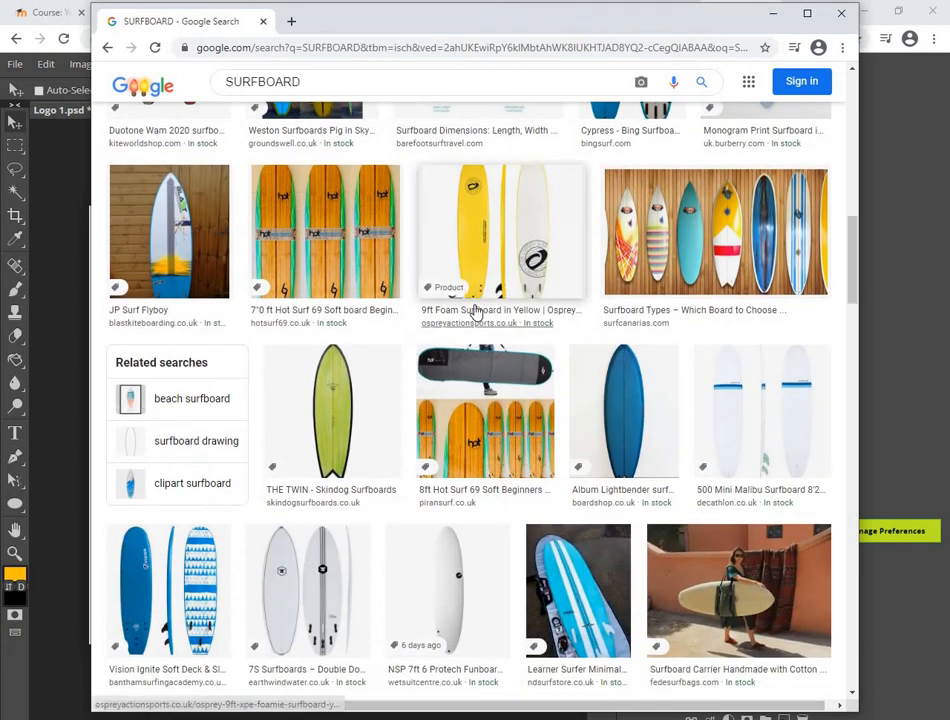
scroll(475, 313, down, 5)
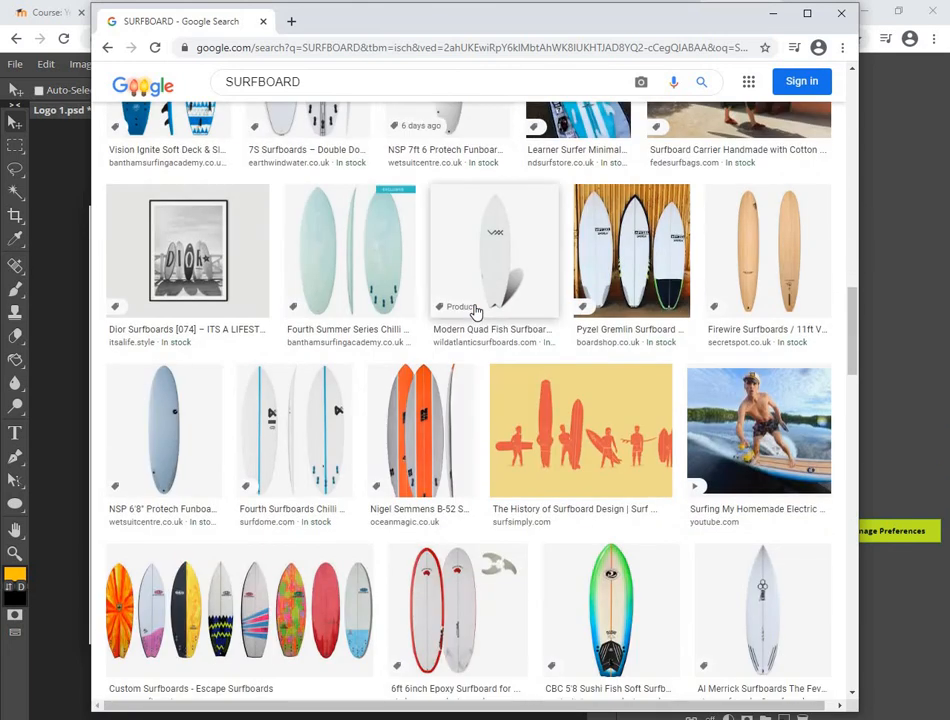
scroll(477, 313, down, 2)
click(647, 471)
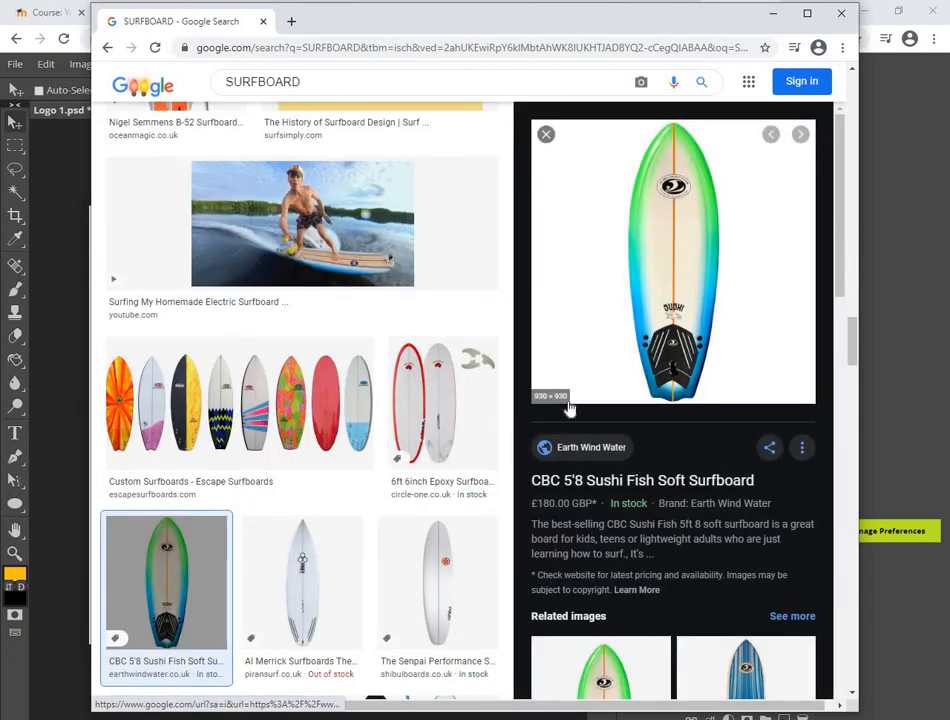
right_click(599, 238)
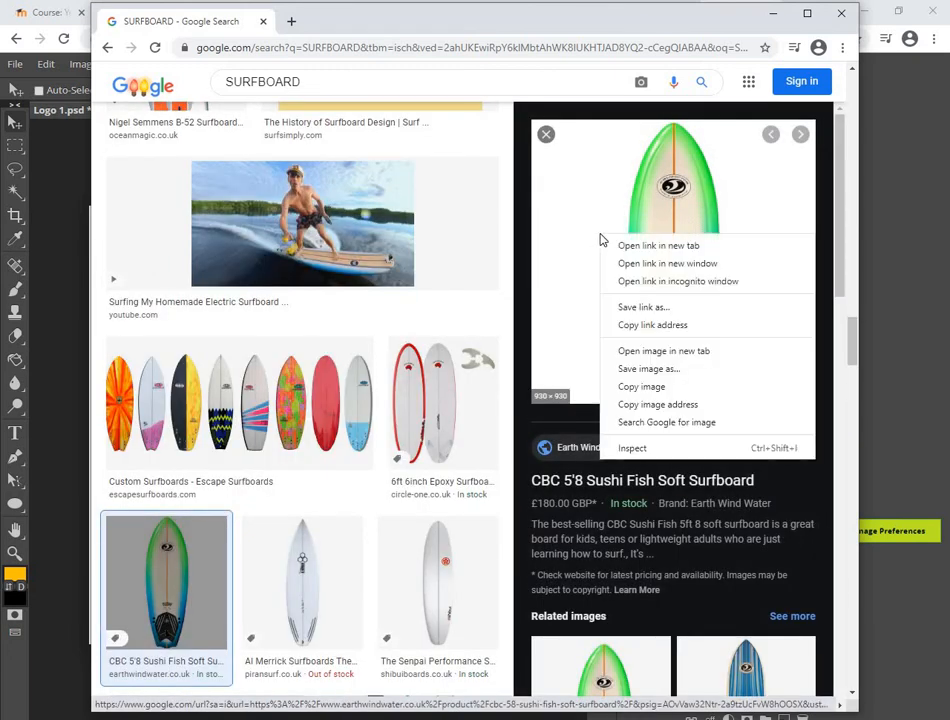
click(659, 387)
Return to the Photopea logo, paste the surfboard picture and move it to the centre of the circle.
click(73, 267)
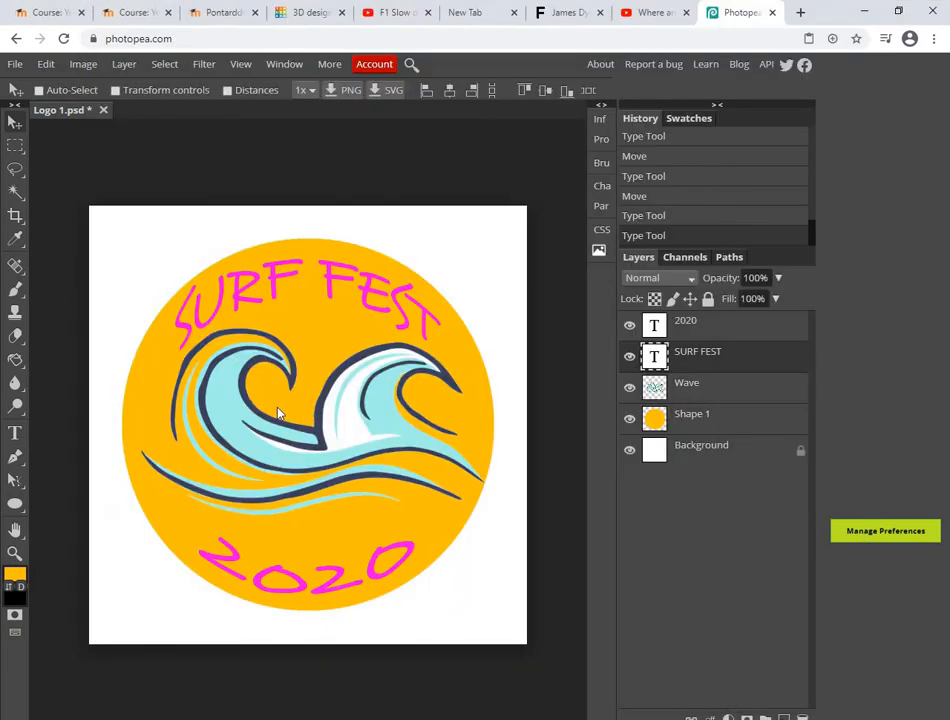
key(ctrl+v)
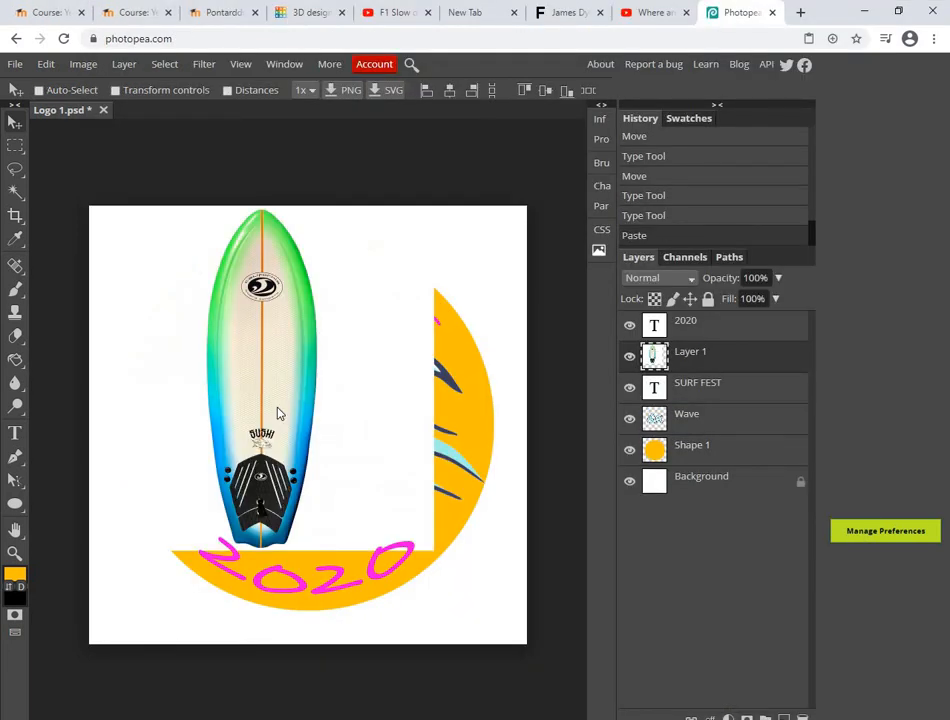
drag(278, 371, 312, 398)
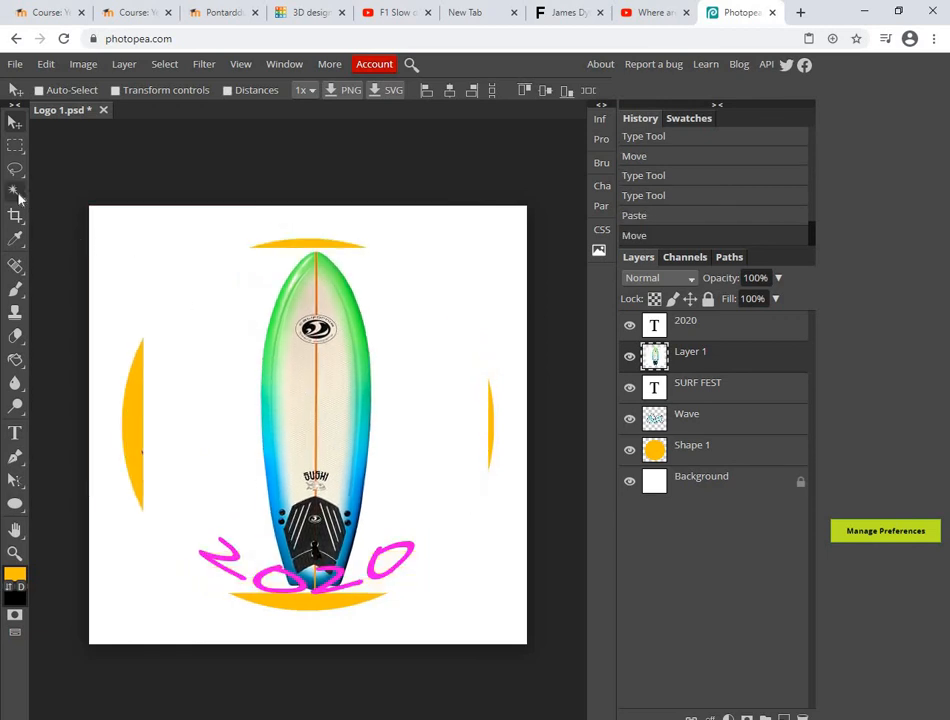
Select the white background around the surfboard with the Magic Wand, delete it, and clear the selection.
key(w)
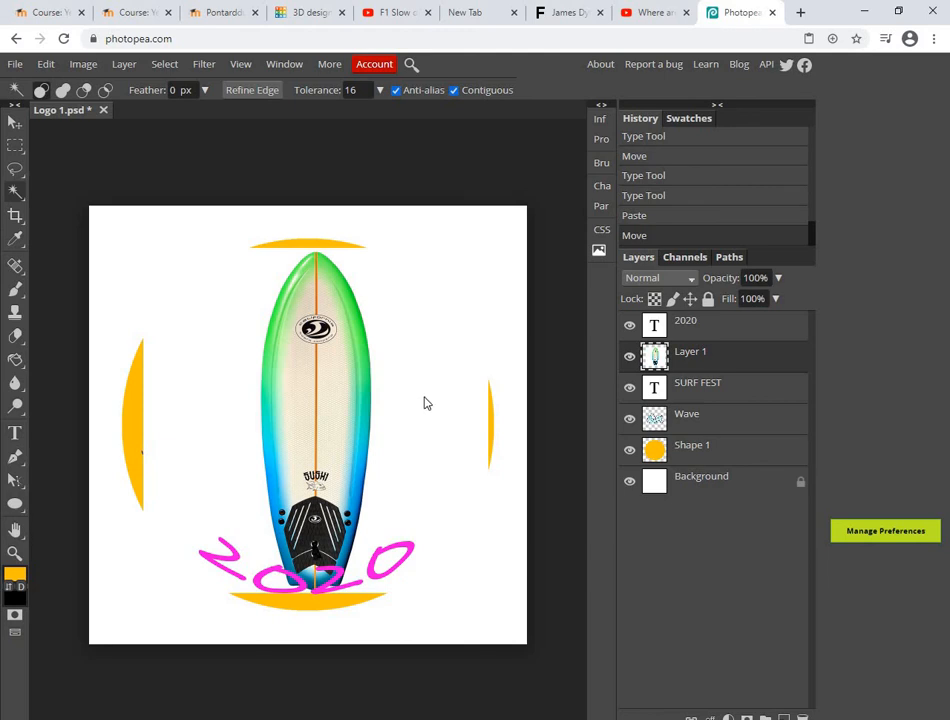
click(455, 456)
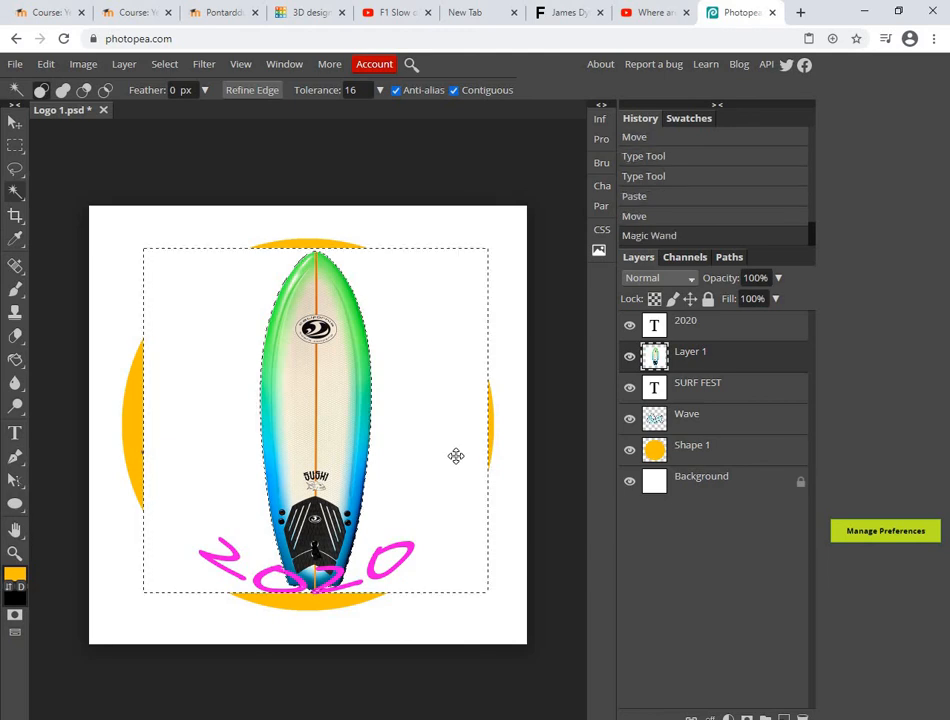
key(Delete)
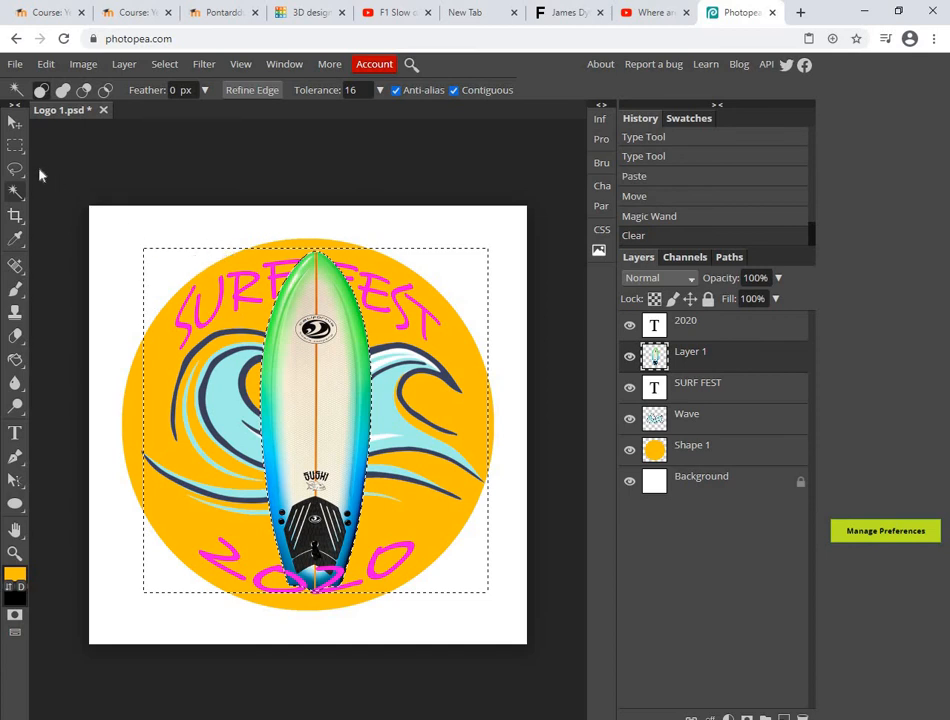
click(15, 145)
click(122, 227)
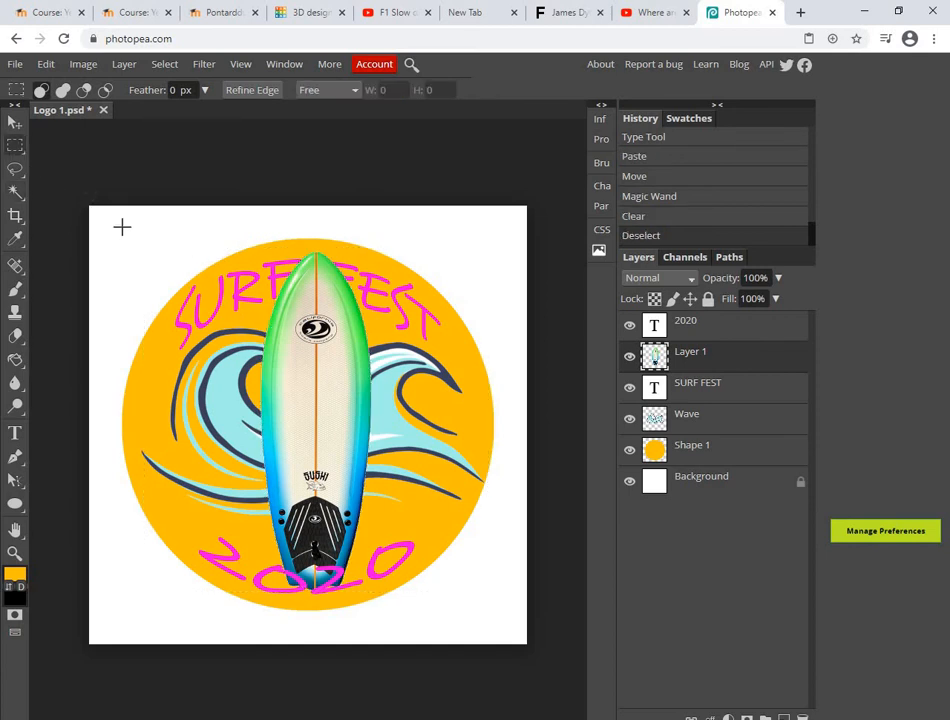
Move the surfboard layer above the 2020 text layer in the stacking order.
click(15, 121)
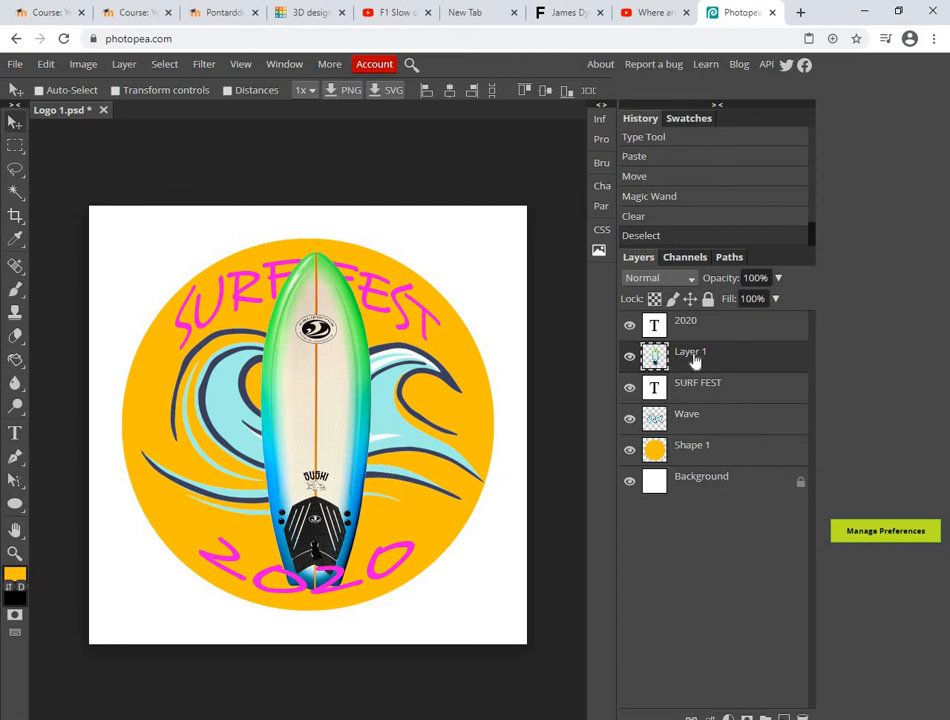
drag(721, 358, 725, 321)
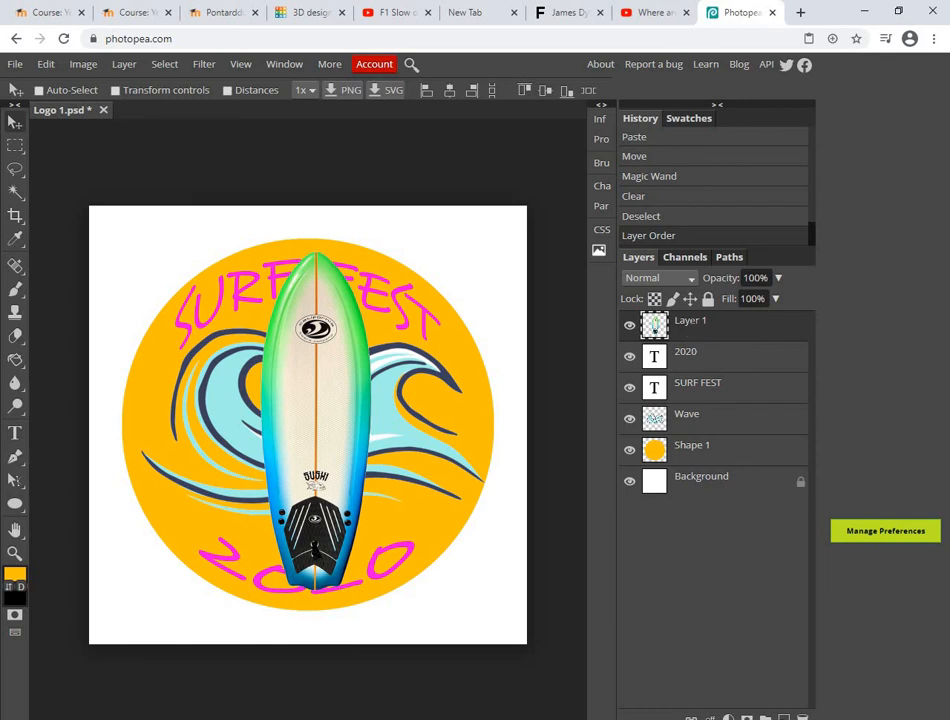
Rename the surfboard layer as sURFBOARD and place it between the Wave and Shape 1 layers.
double_click(693, 321)
text(sURFBOARD)
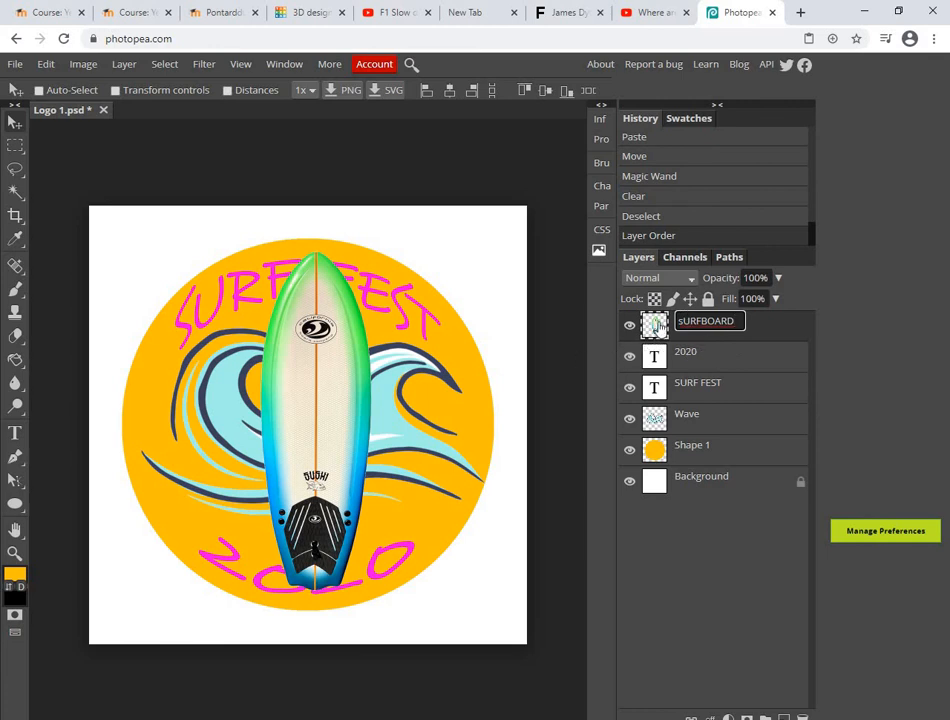
key(Return)
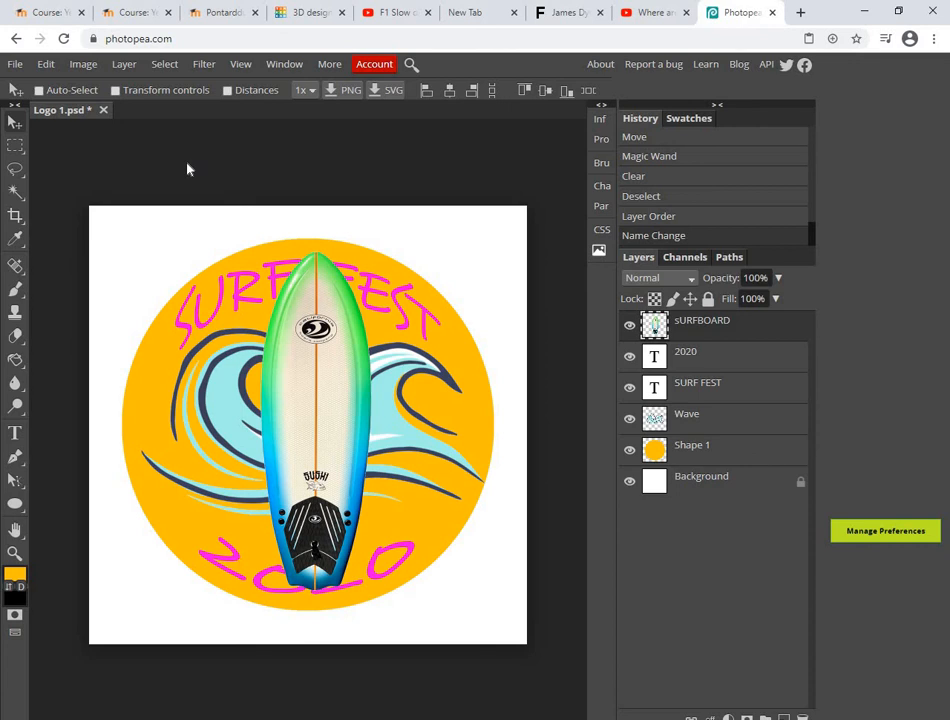
drag(688, 337, 690, 433)
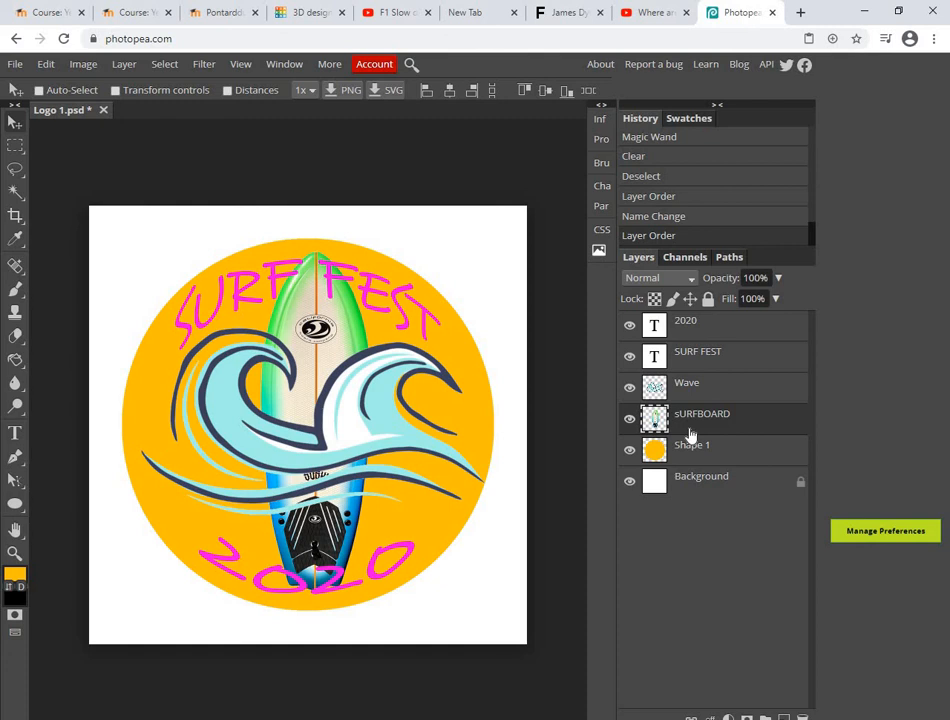
click(83, 64)
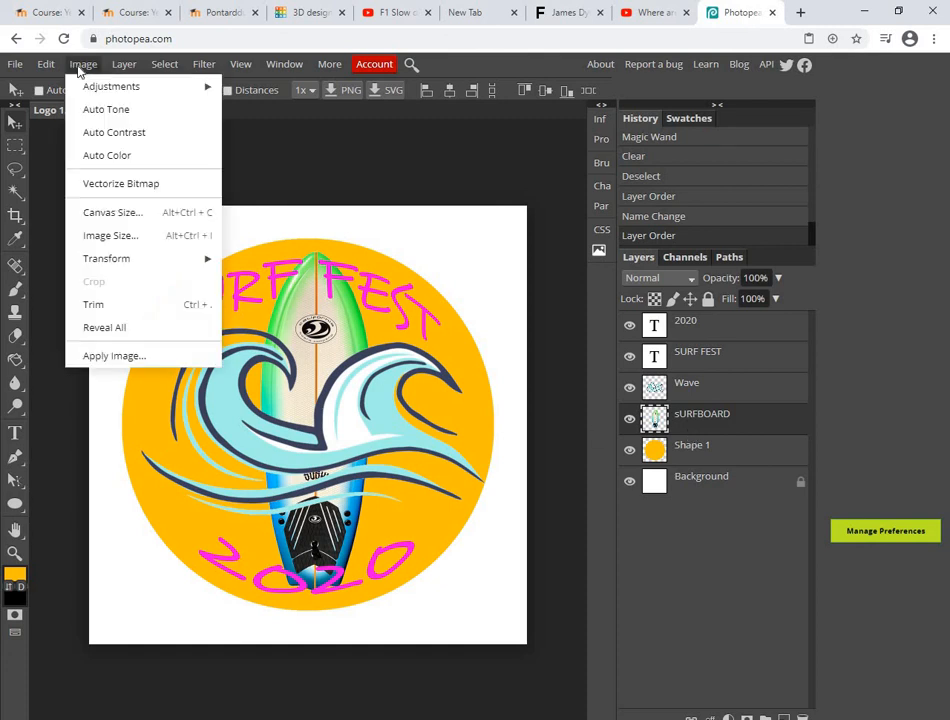
mouse_move(46, 64)
mouse_move(131, 435)
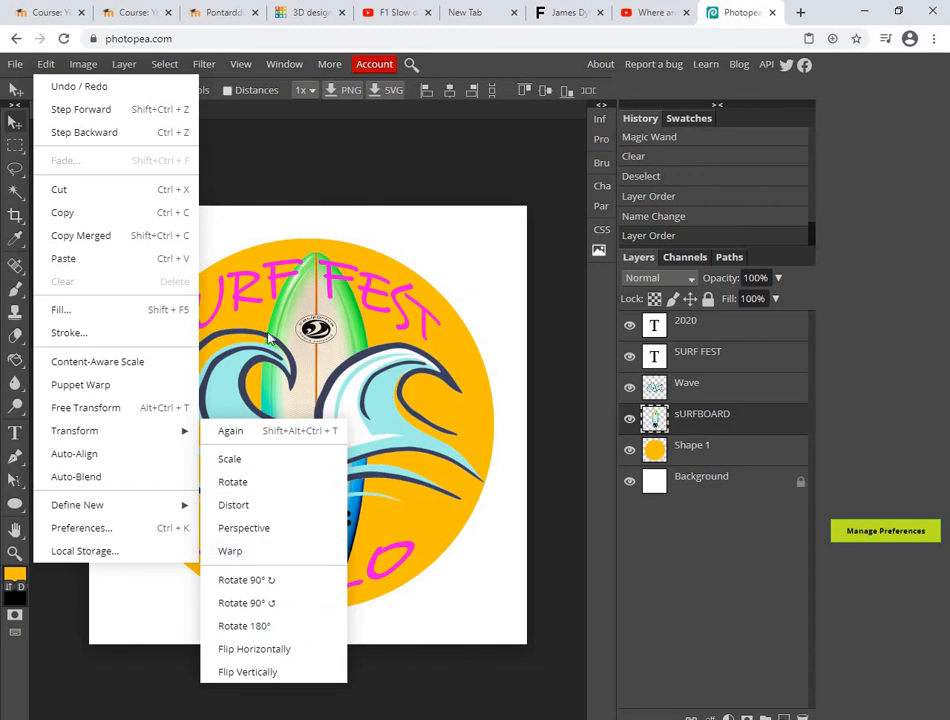
click(281, 172)
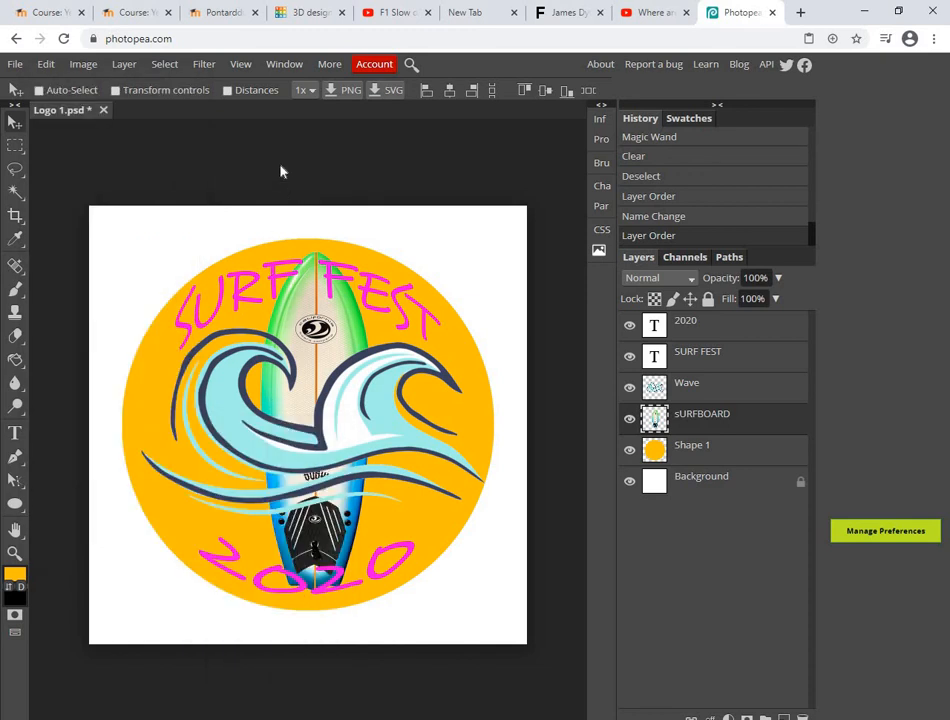